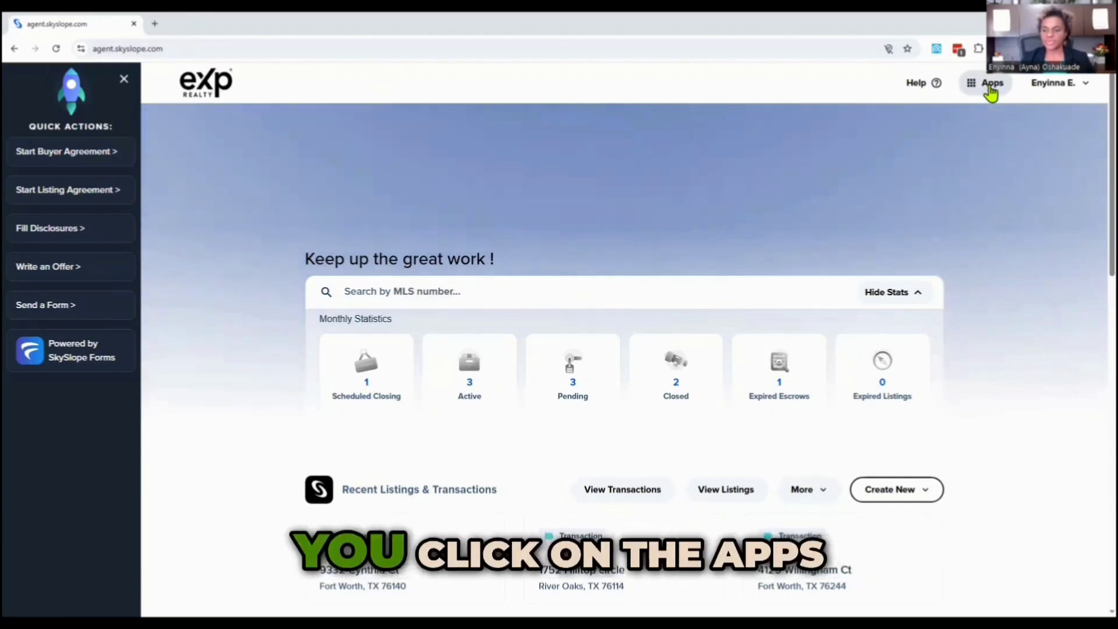
Switch from the agent dashboard to the DigiSign app.
{"action": "left_click", "coordinate": [990, 85]}
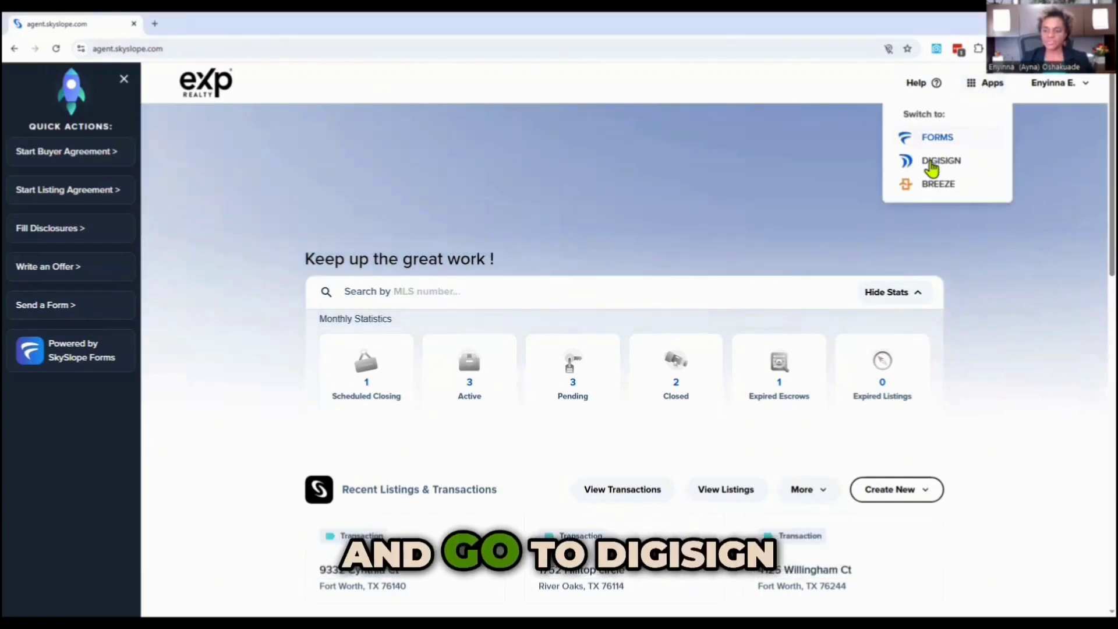
{"action": "left_click", "coordinate": [931, 165]}
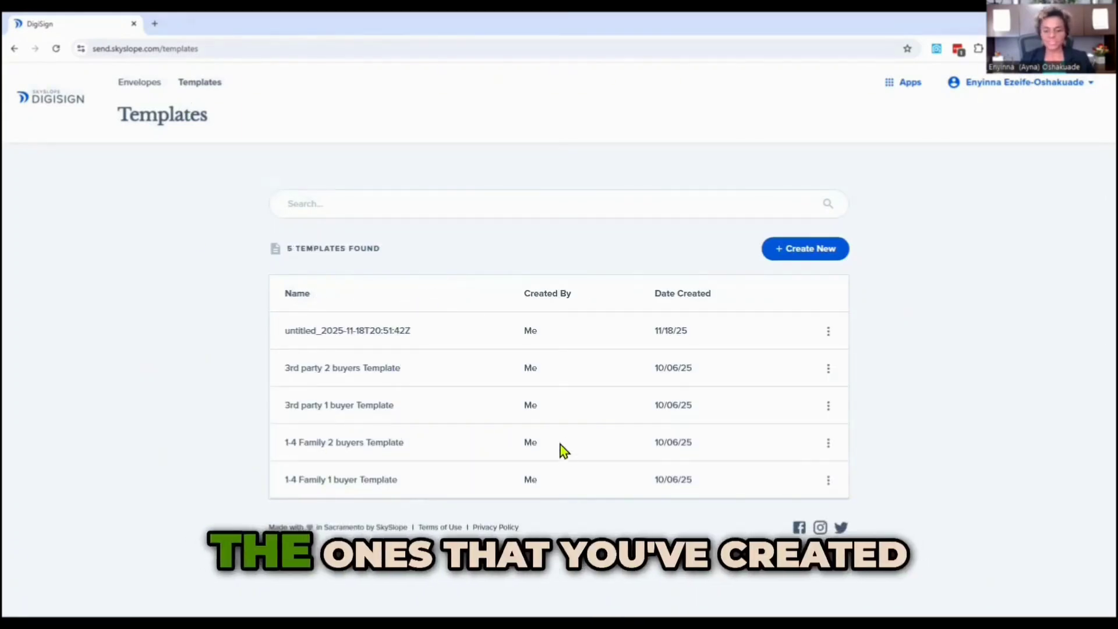
Create a new template and name it "One seller listing template".
{"action": "left_click", "coordinate": [814, 252]}
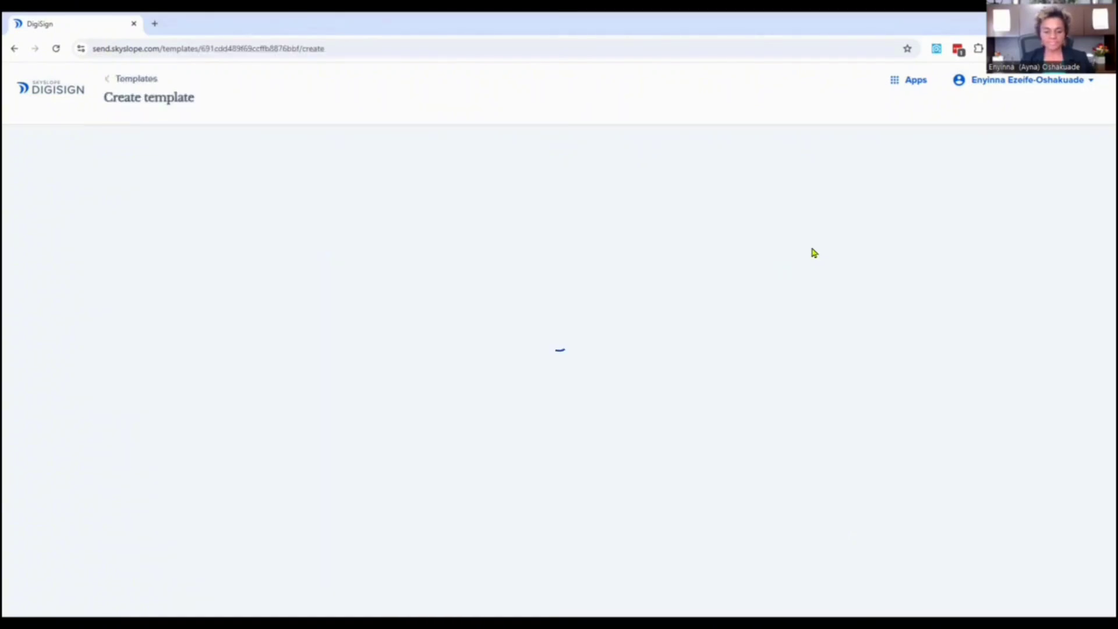
{"action": "left_click", "coordinate": [39, 170]}
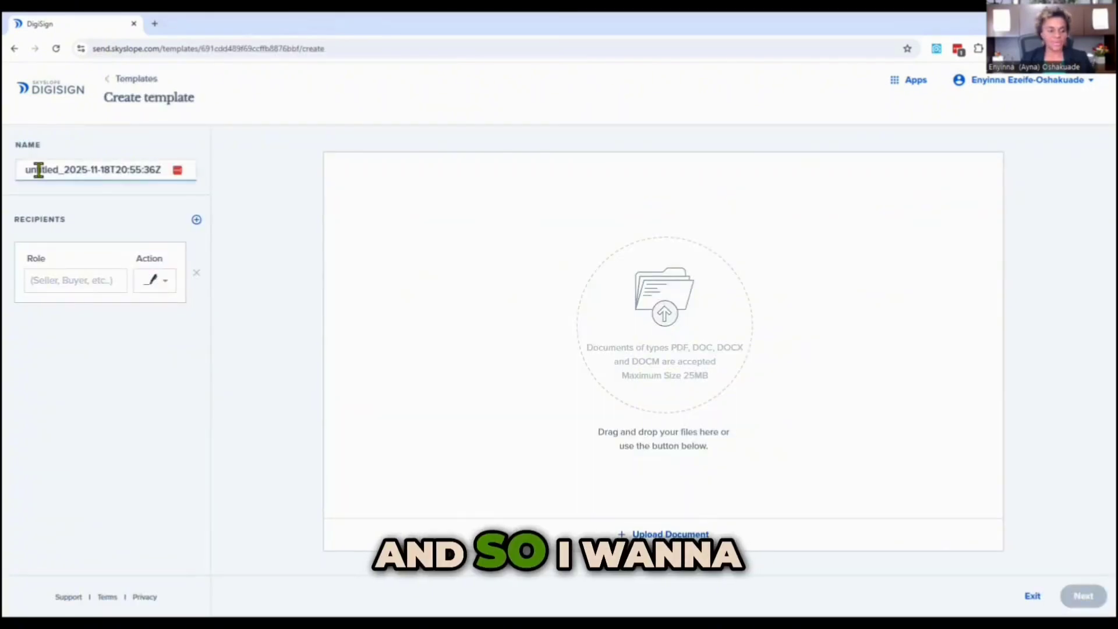
{"action": "left_click_drag", "start_coordinate": [16, 169], "coordinate": [66, 169]}
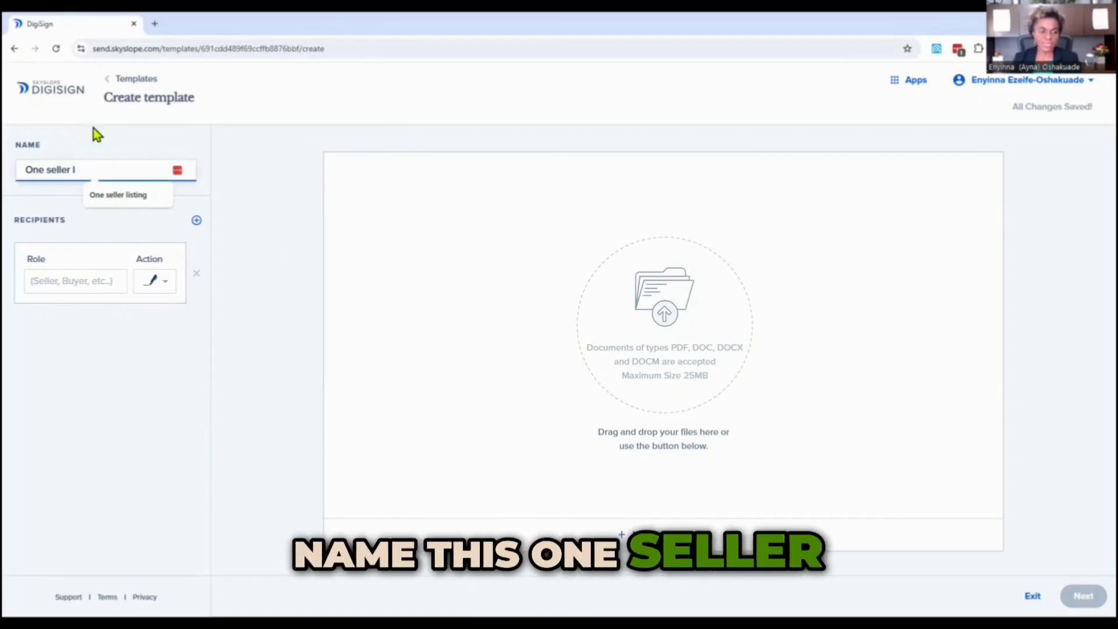
{"action": "left_click", "coordinate": [114, 198]}
{"action": "type", "text": "template"}
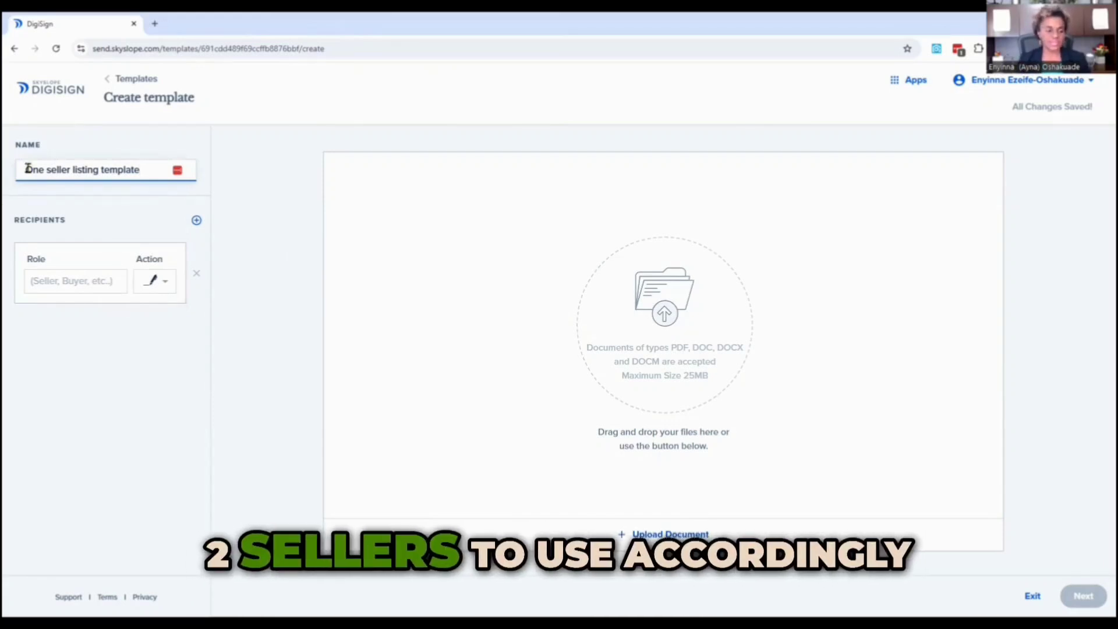
Set the first recipient's role to Seller/Landlord.
{"action": "left_click", "coordinate": [64, 282]}
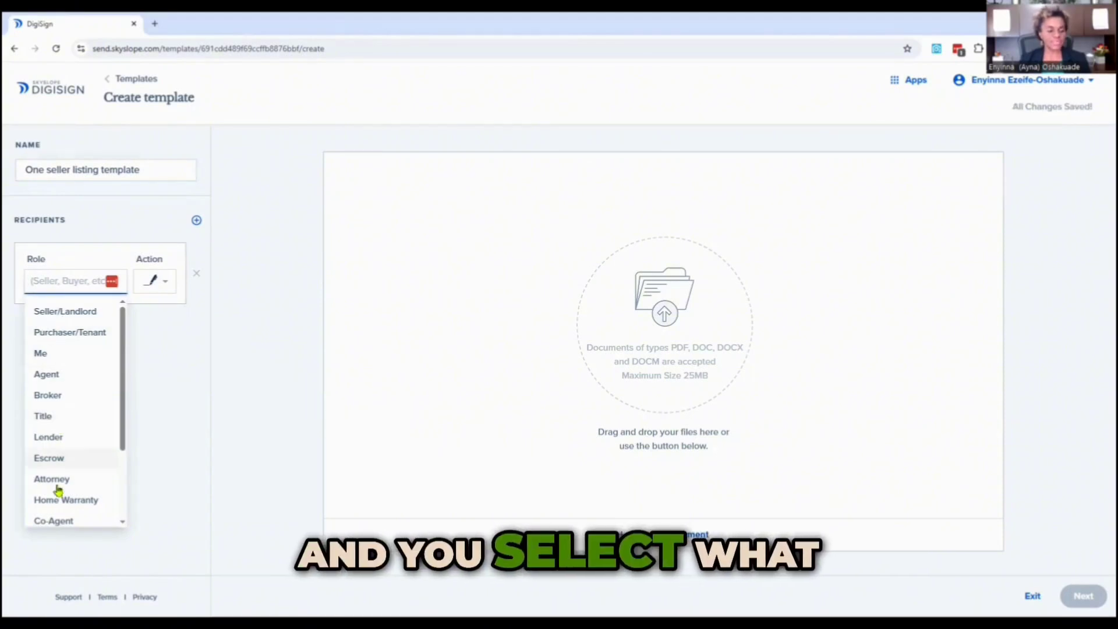
{"action": "left_click", "coordinate": [50, 312]}
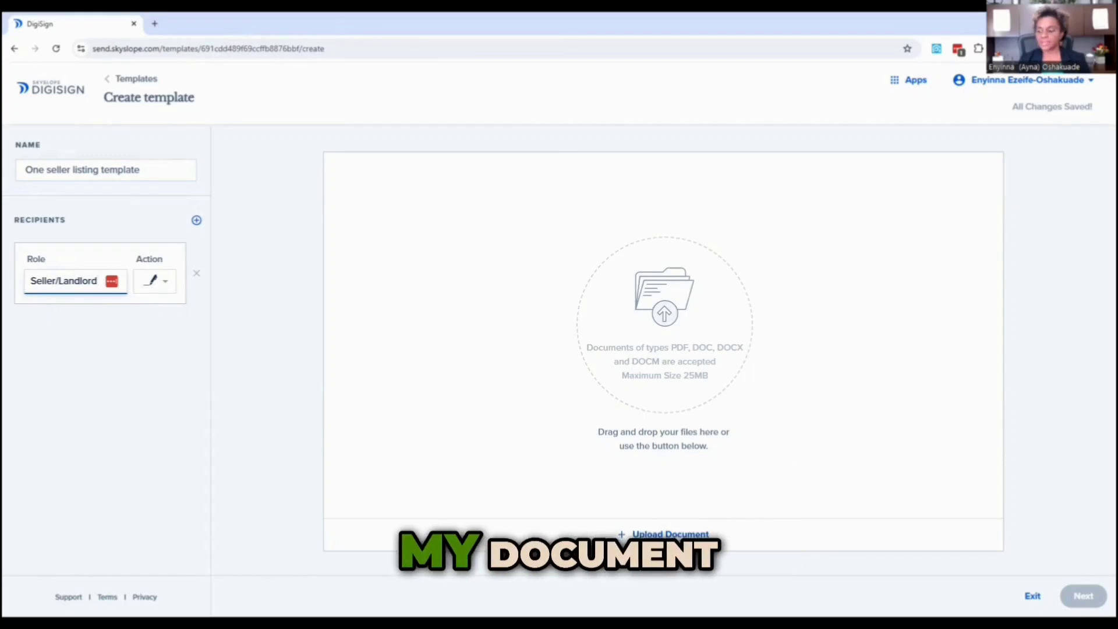
Upload the file 1_Residential_Real_Estate_Listing_Agreement_Exclusive_Right_to_Sell_-_1101_TXR.pdf as the template document.
{"action": "left_click", "coordinate": [665, 534]}
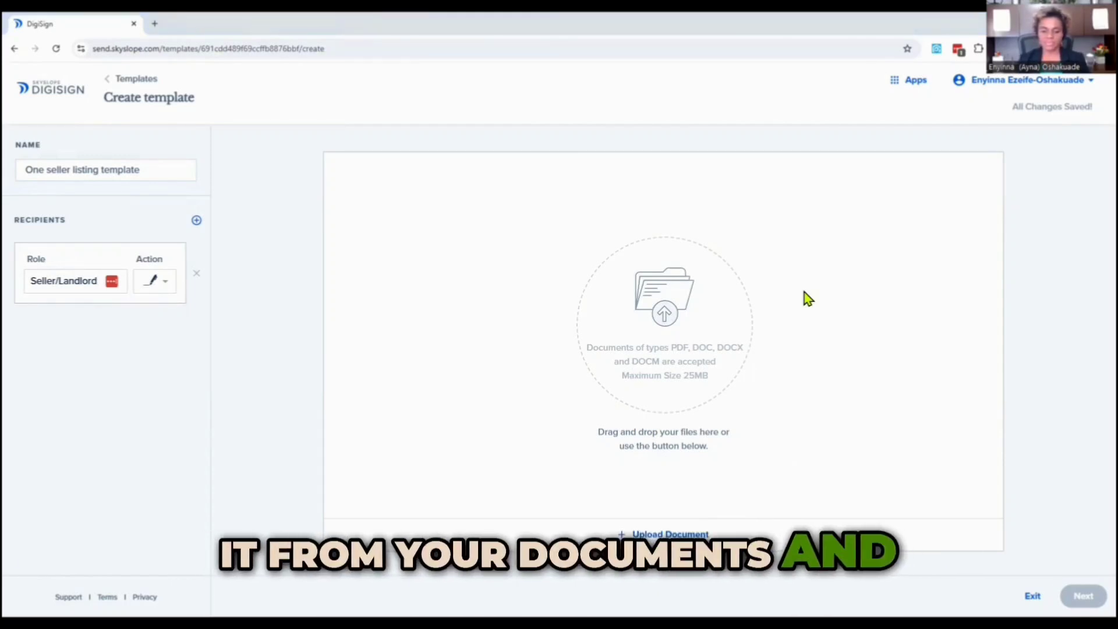
{"action": "left_click_drag", "start_coordinate": [804, 292], "coordinate": [658, 327]}
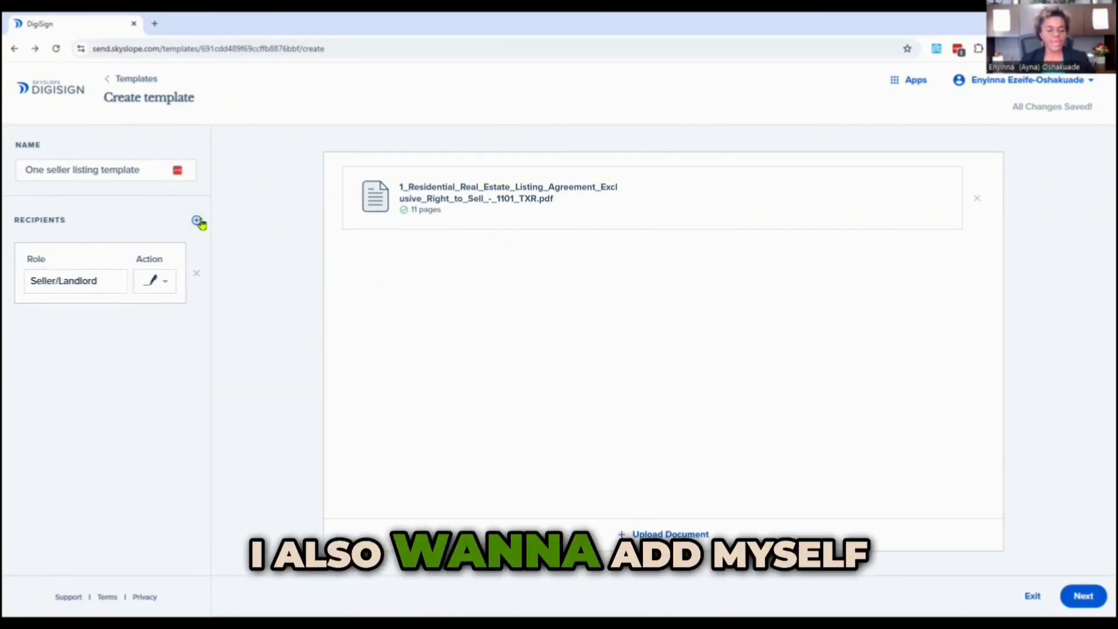
Add a second recipient with the Agent role.
{"action": "left_click", "coordinate": [198, 222]}
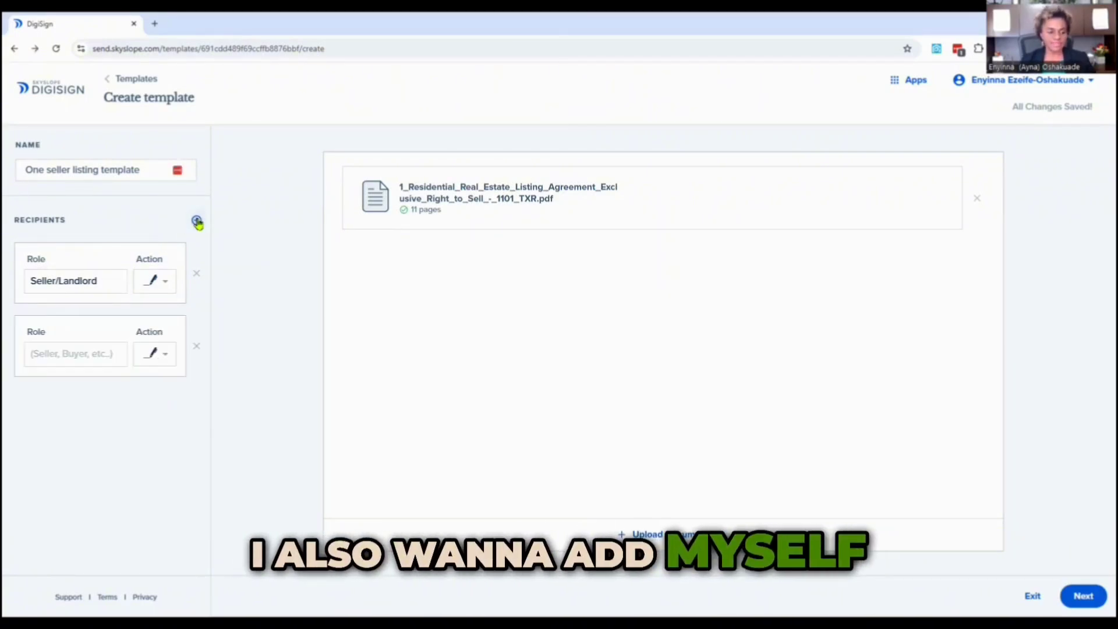
{"action": "left_click", "coordinate": [67, 355]}
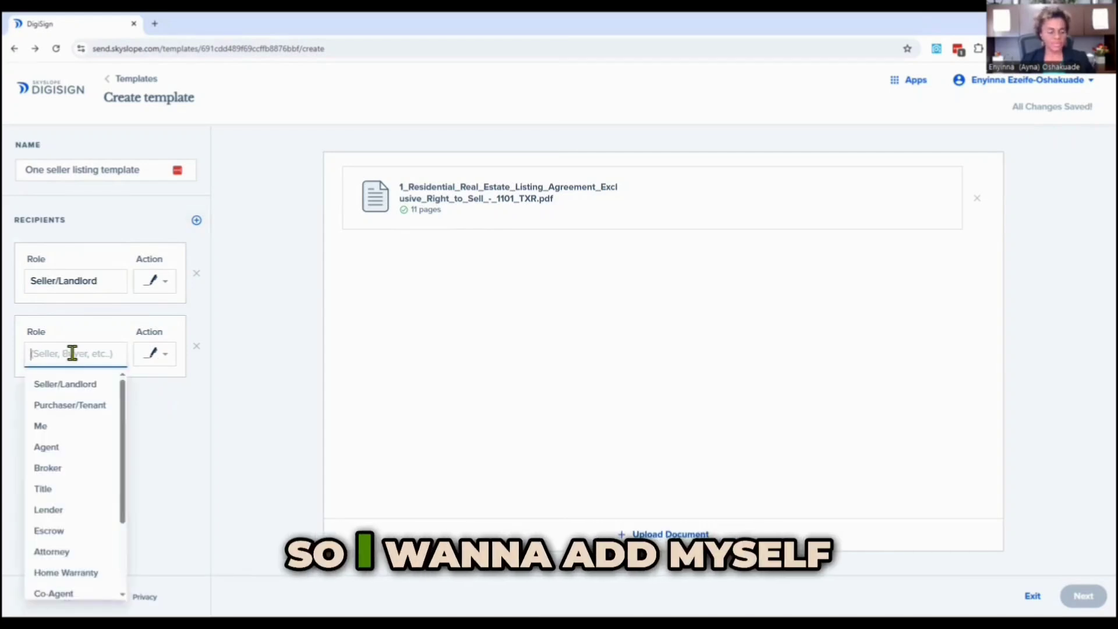
{"action": "left_click", "coordinate": [57, 453]}
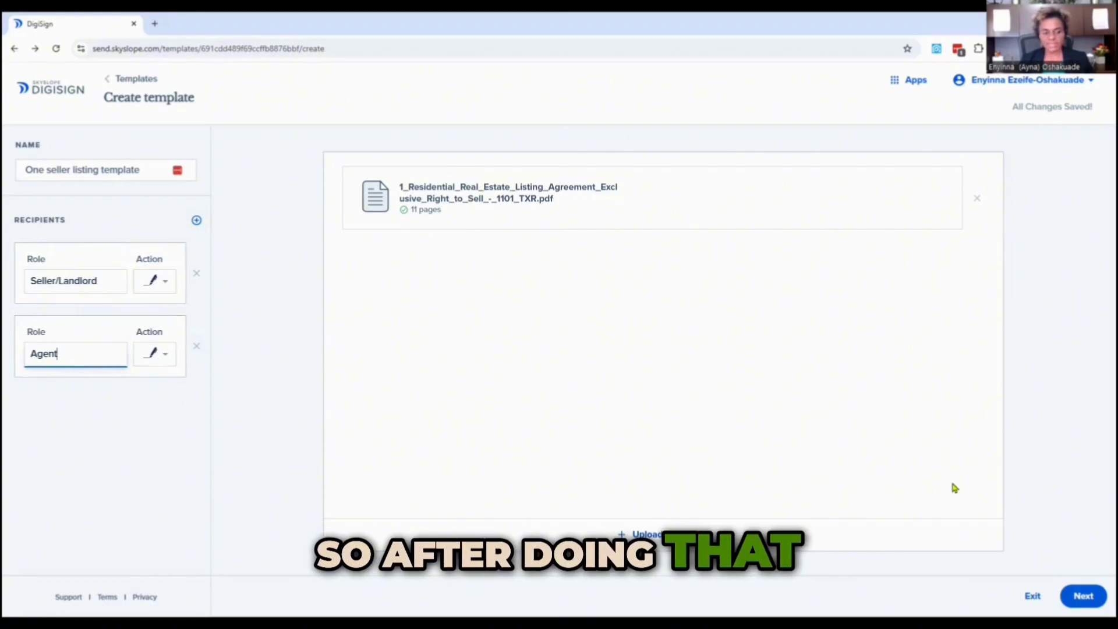
Continue to the field-placement editor and zoom the document to 200%.
{"action": "left_click", "coordinate": [1083, 596]}
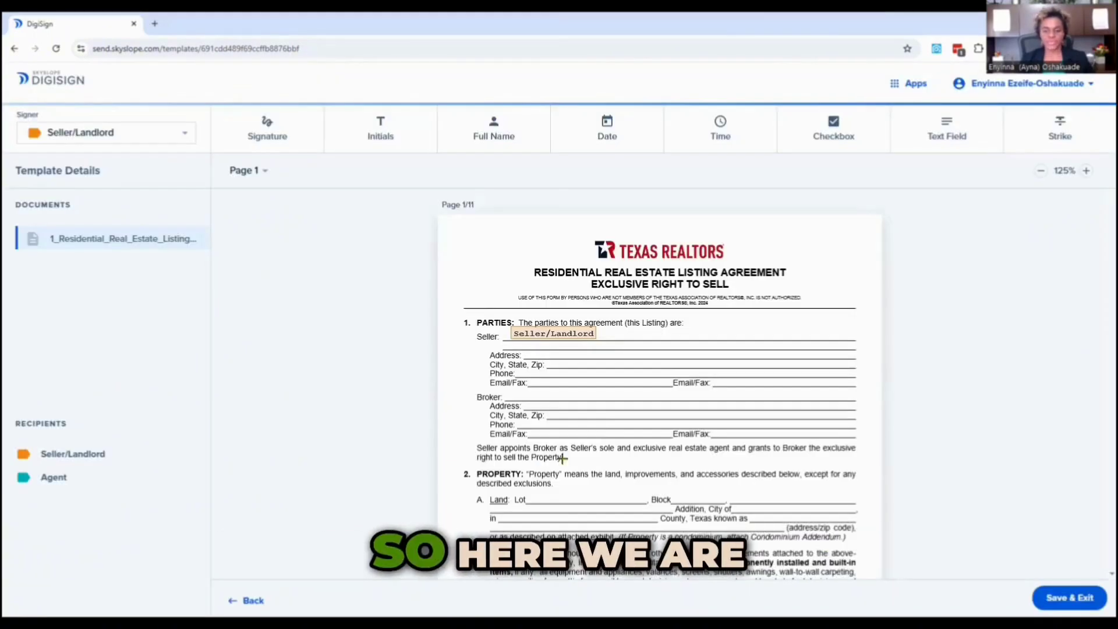
{"action": "left_click", "coordinate": [1083, 170]}
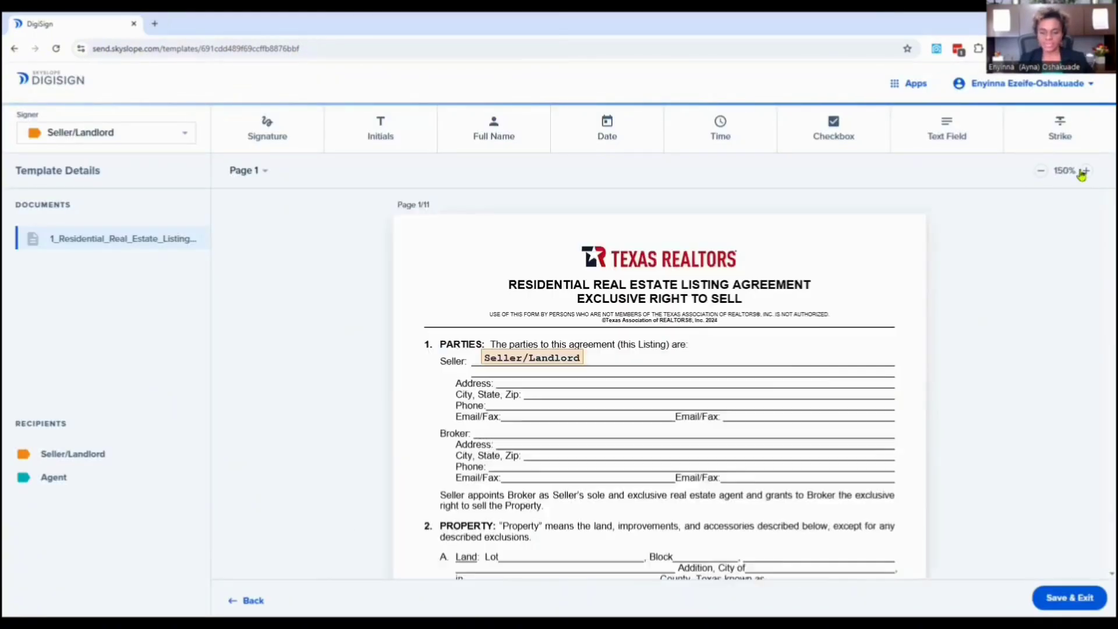
{"action": "left_click", "coordinate": [1083, 171]}
{"action": "left_click", "coordinate": [1083, 170]}
{"action": "scroll", "coordinate": [841, 402], "scroll_direction": "down", "scroll_amount": 4}
{"action": "scroll", "coordinate": [837, 419], "scroll_direction": "up", "scroll_amount": 1}
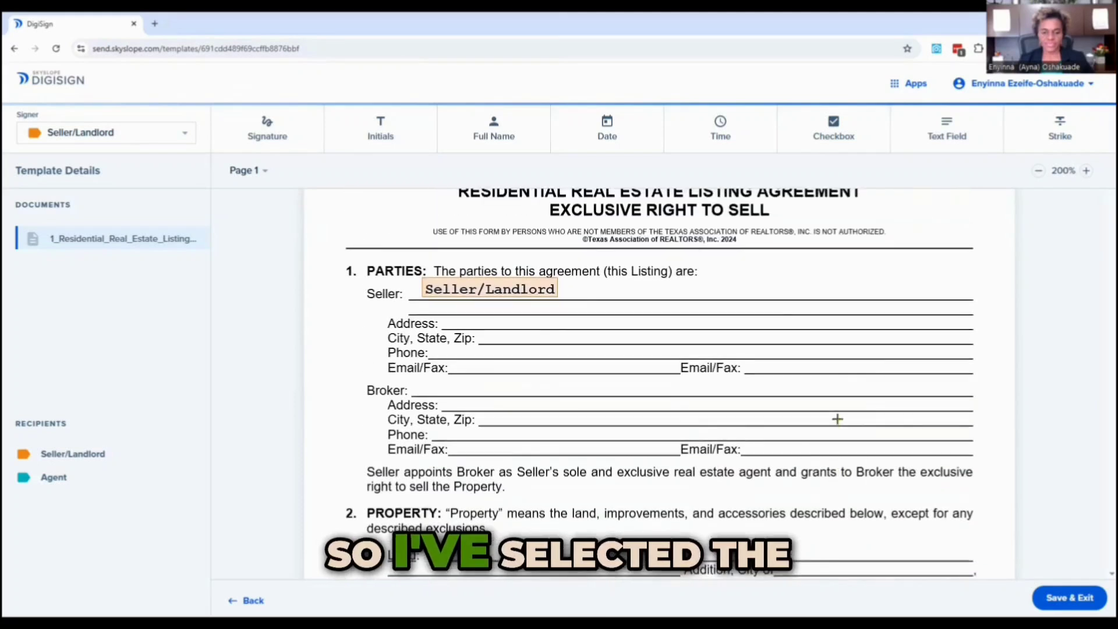
Place an Initials block on page 1's Broker/Associate initials line and assign it to Agent.
{"action": "left_click", "coordinate": [510, 139]}
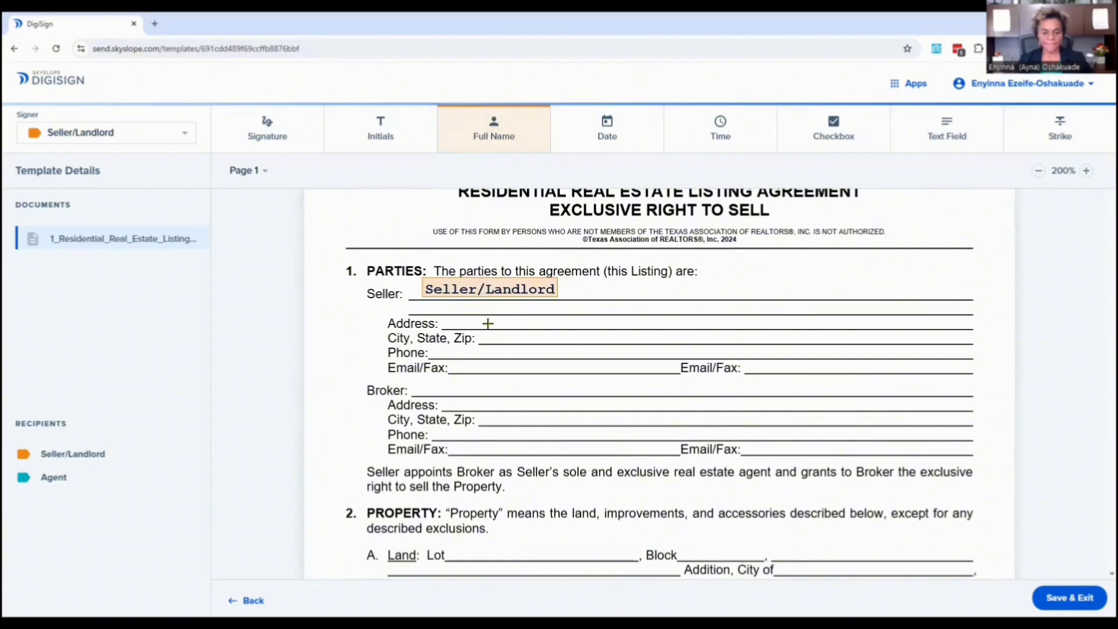
{"action": "left_click", "coordinate": [379, 137]}
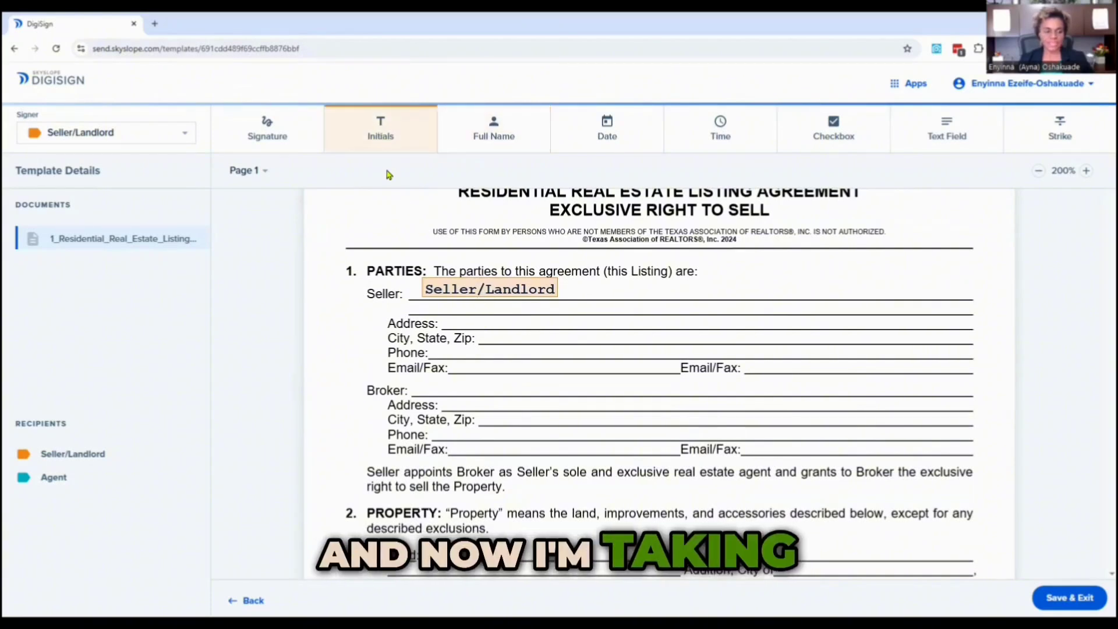
{"action": "scroll", "coordinate": [527, 417], "scroll_direction": "down", "scroll_amount": 10}
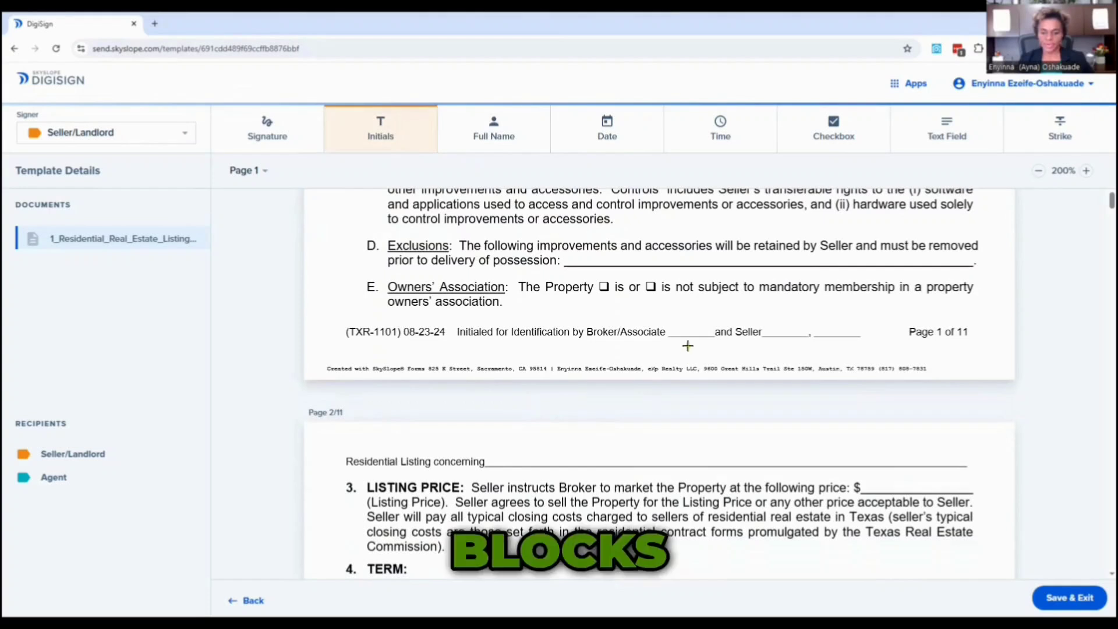
{"action": "left_click", "coordinate": [679, 331]}
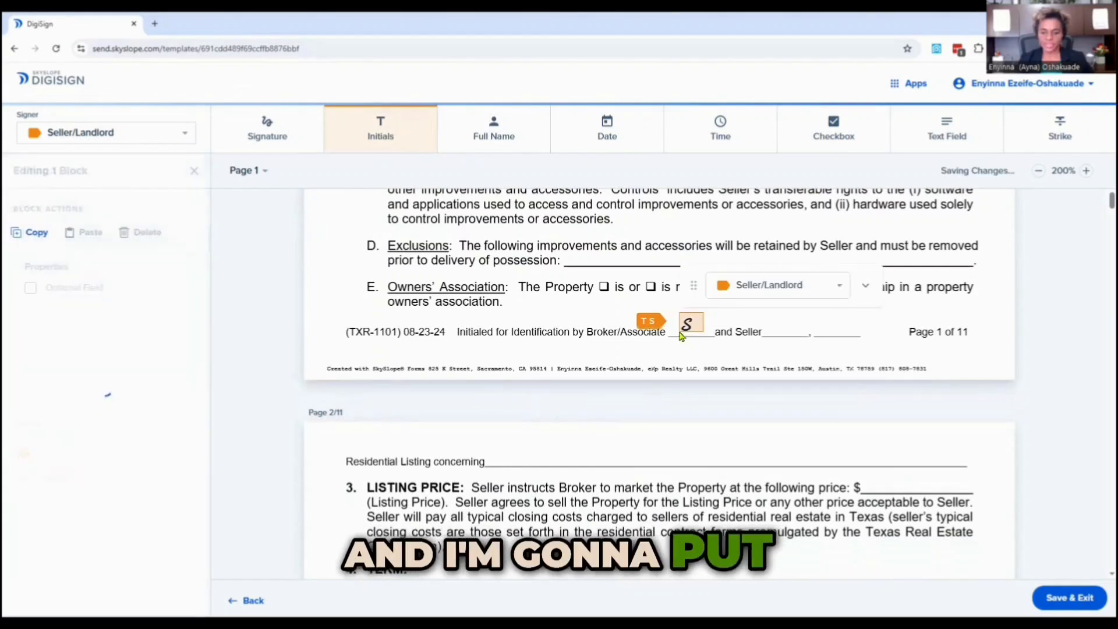
{"action": "left_click", "coordinate": [751, 287]}
{"action": "left_click", "coordinate": [744, 309]}
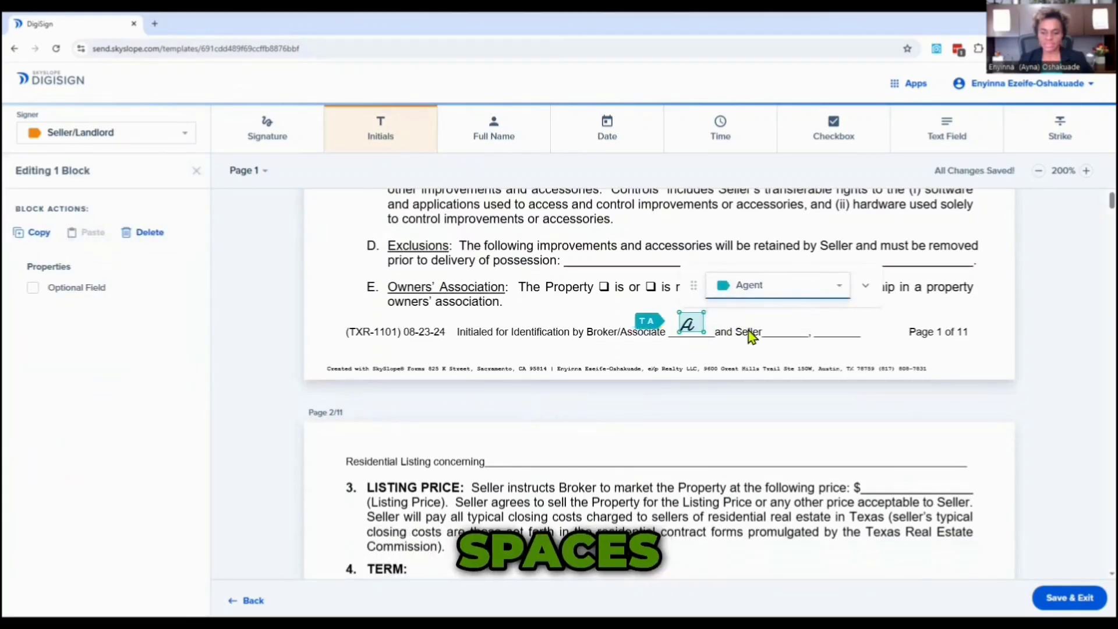
Place a Seller/Landlord Initials block on page 1's Seller initials line.
{"action": "left_click", "coordinate": [770, 338]}
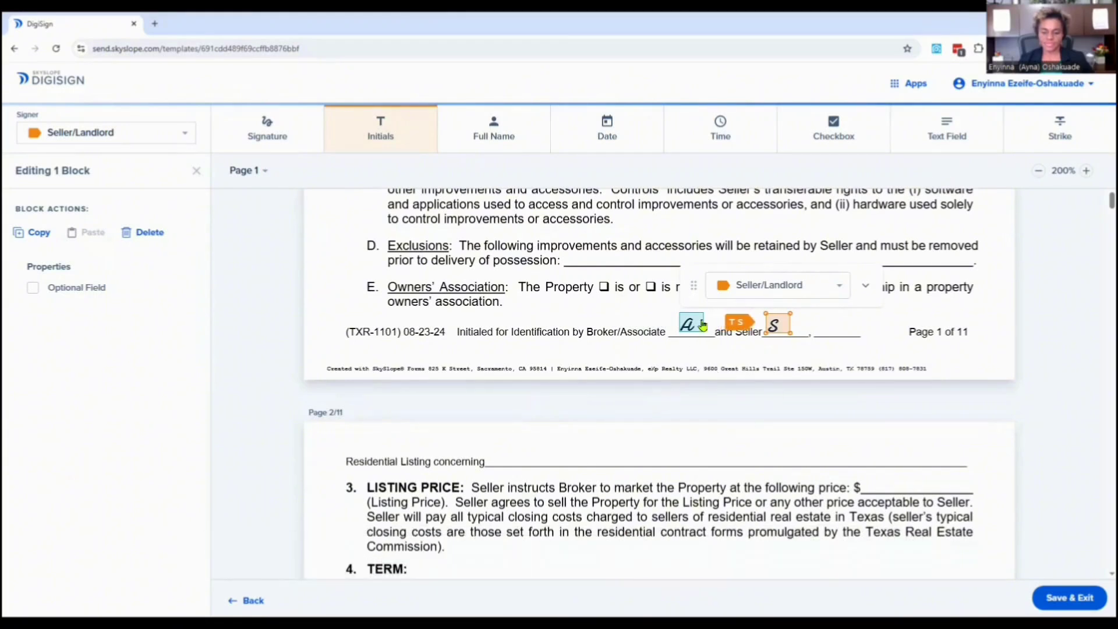
{"action": "left_click", "coordinate": [766, 295]}
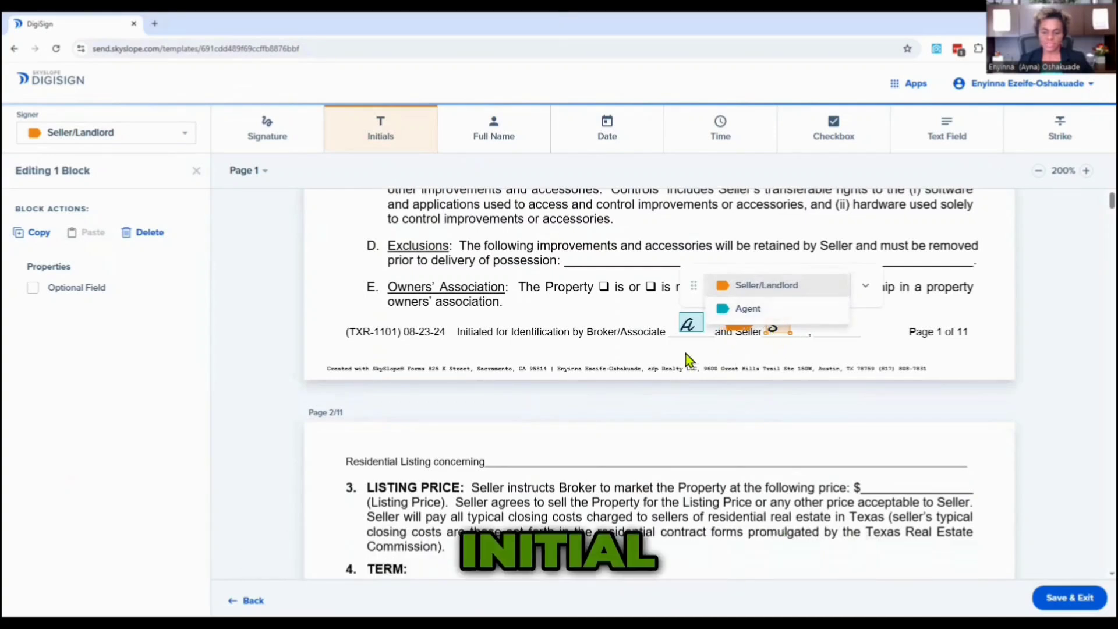
{"action": "left_click", "coordinate": [607, 393]}
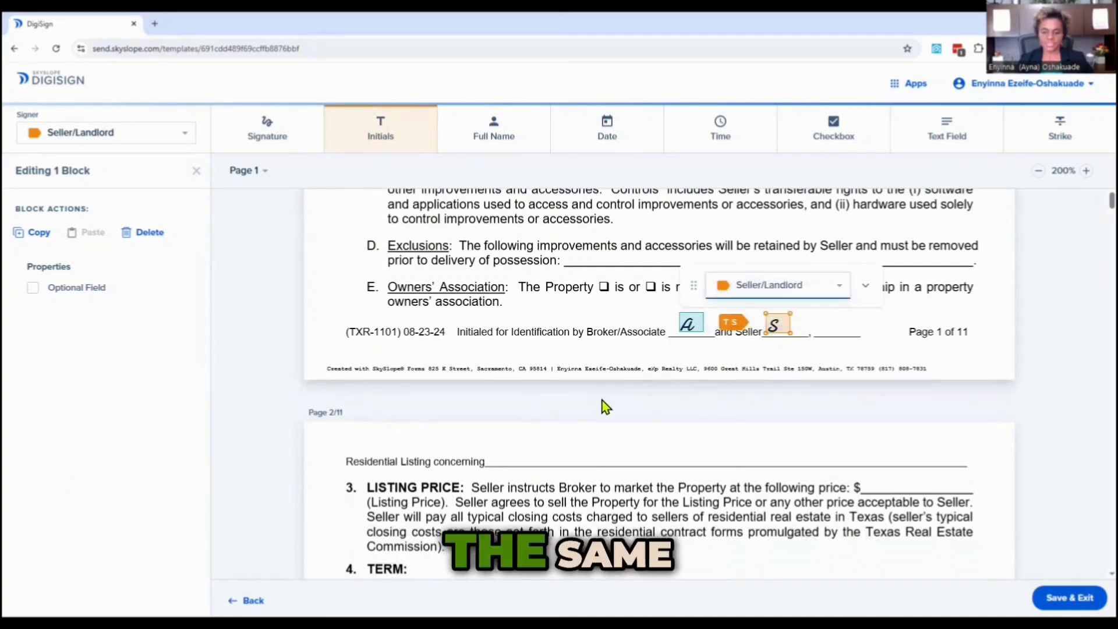
On page 2, add an Agent initials block on the Broker/Associate line and a Seller/Landlord block on the Seller line.
{"action": "scroll", "coordinate": [614, 425], "scroll_direction": "down", "scroll_amount": 7}
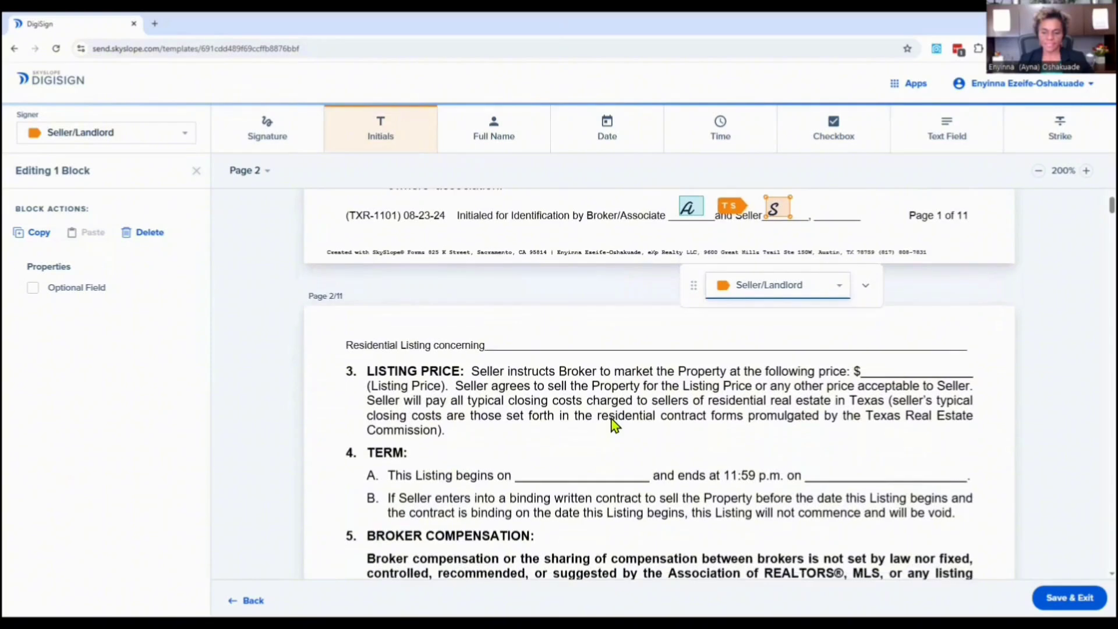
{"action": "scroll", "coordinate": [612, 424], "scroll_direction": "down", "scroll_amount": 8}
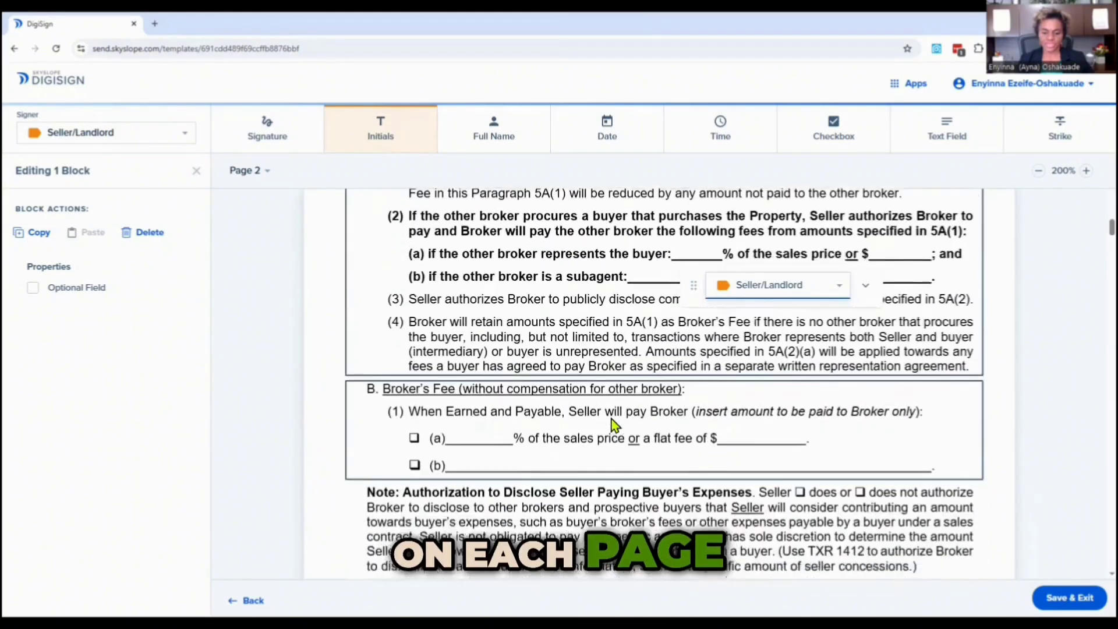
{"action": "left_click", "coordinate": [675, 425]}
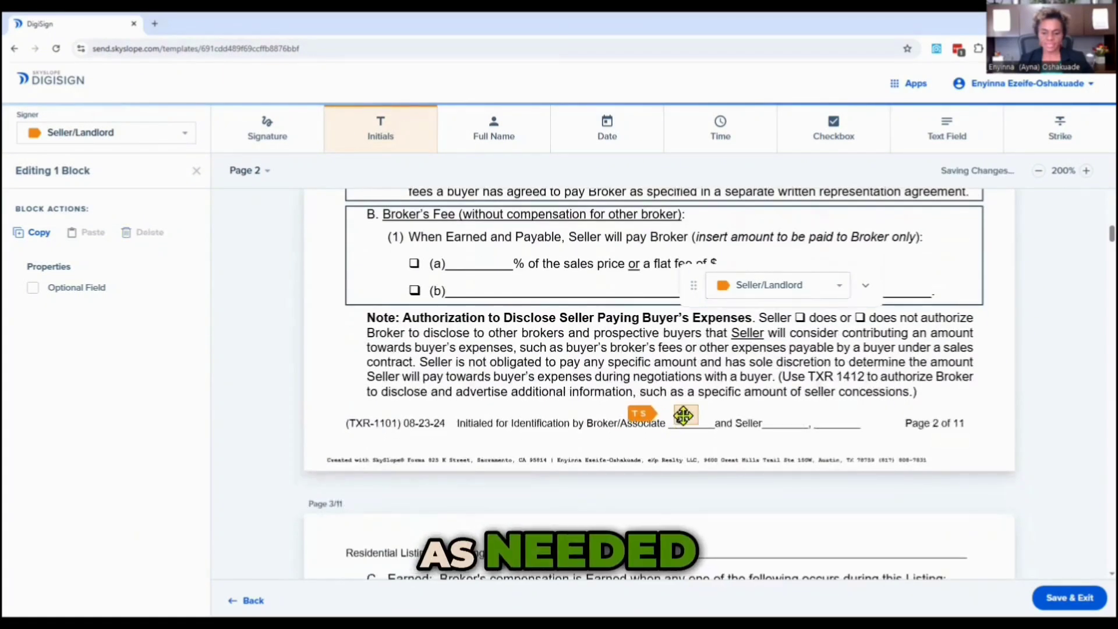
{"action": "left_click", "coordinate": [749, 292]}
{"action": "left_click", "coordinate": [748, 308]}
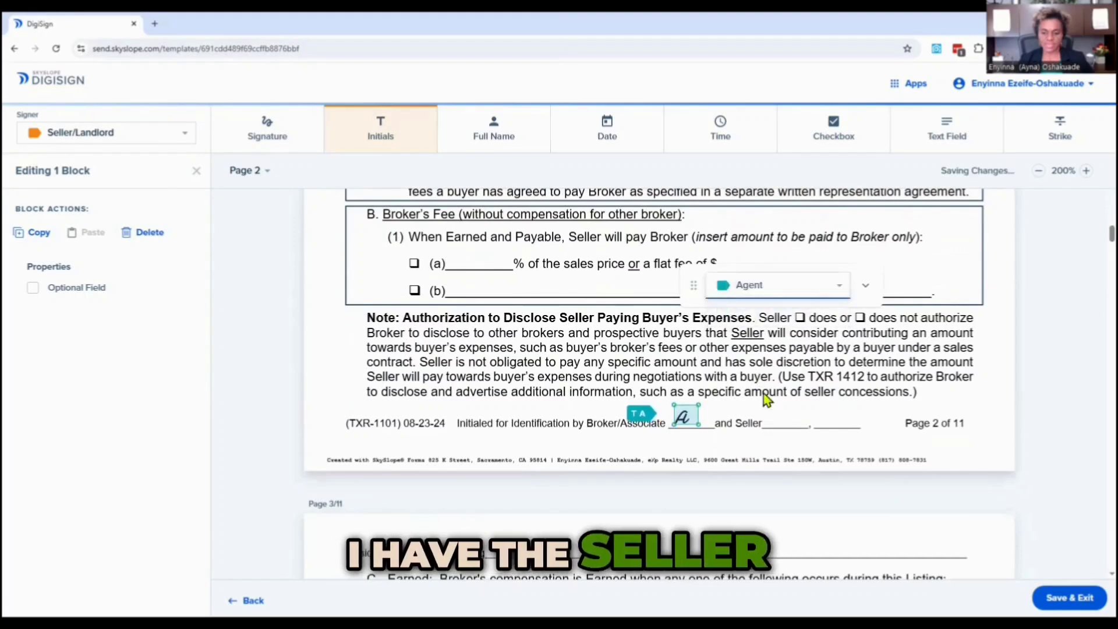
{"action": "left_click", "coordinate": [767, 427]}
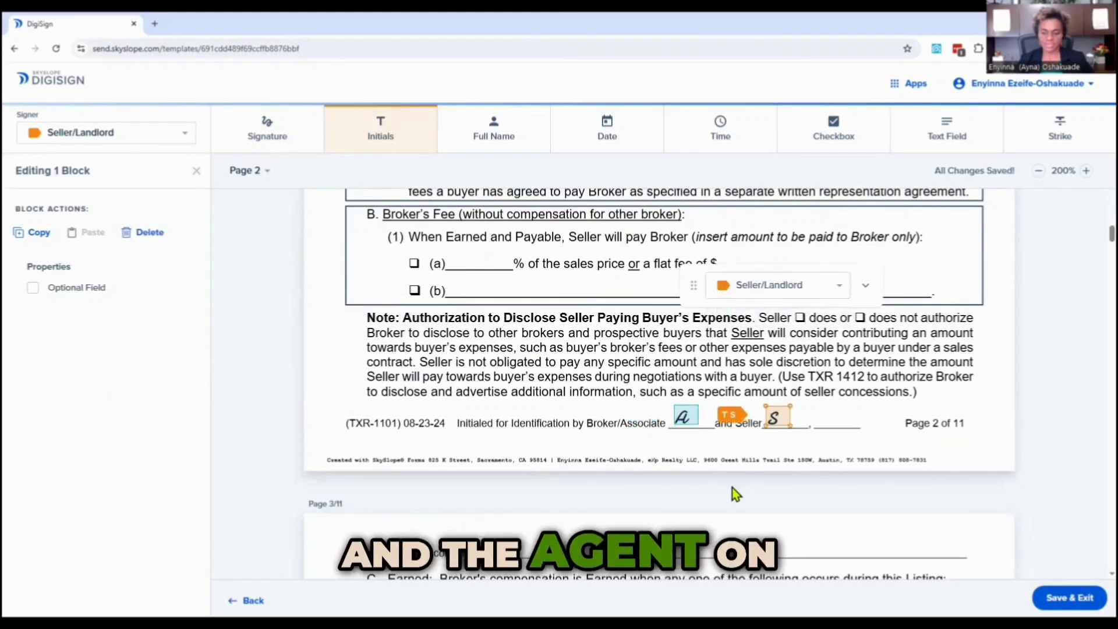
On page 3, add an Agent initials block on the Broker/Associate line and a Seller/Landlord block on the Seller line.
{"action": "scroll", "coordinate": [722, 489], "scroll_direction": "down", "scroll_amount": 4}
{"action": "scroll", "coordinate": [717, 491], "scroll_direction": "down", "scroll_amount": 15}
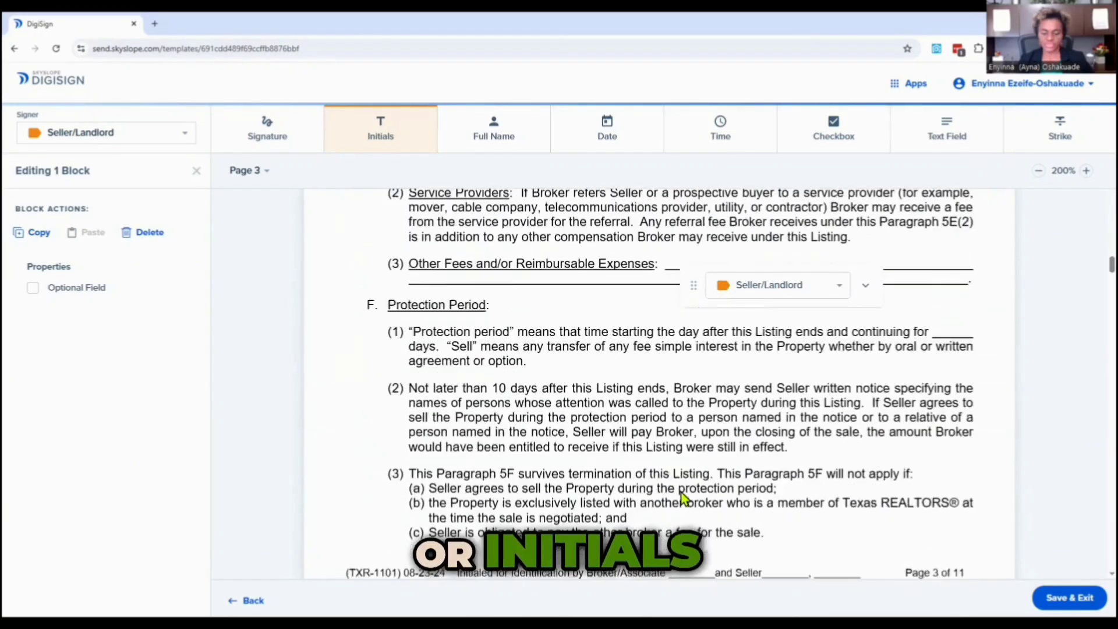
{"action": "scroll", "coordinate": [680, 492], "scroll_direction": "down", "scroll_amount": 1}
{"action": "left_click", "coordinate": [685, 392]}
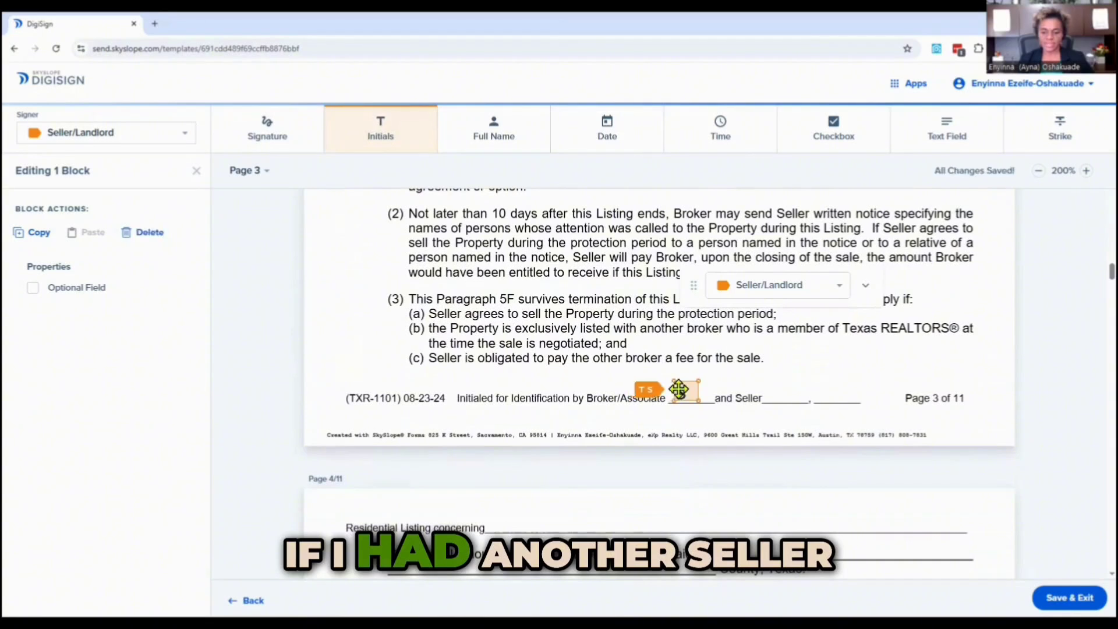
{"action": "left_click", "coordinate": [738, 288]}
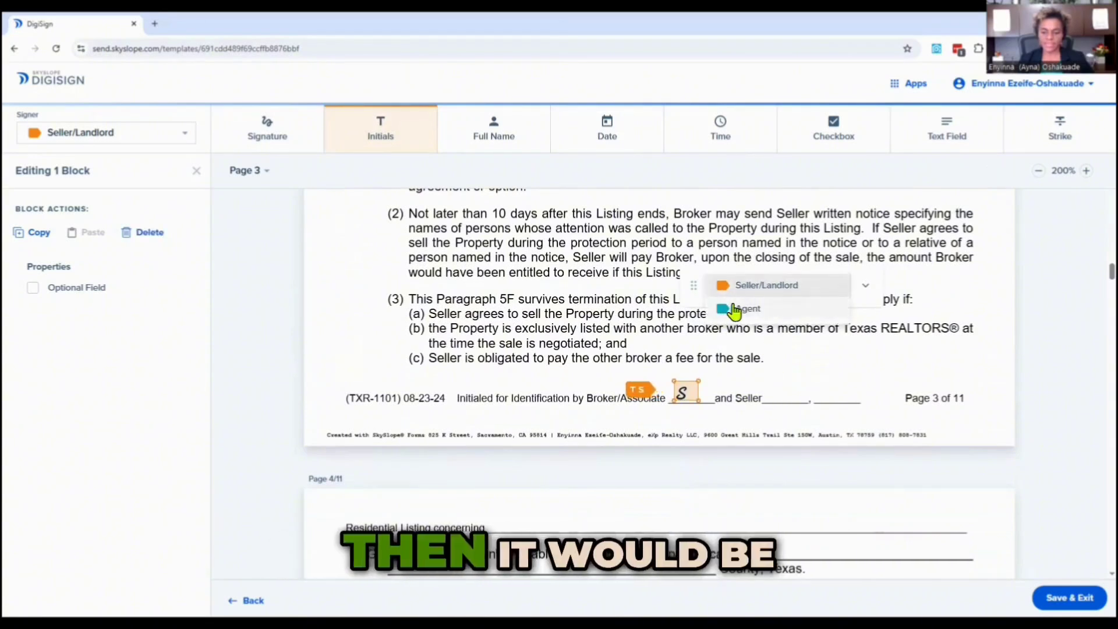
{"action": "left_click", "coordinate": [732, 309]}
{"action": "left_click", "coordinate": [777, 401]}
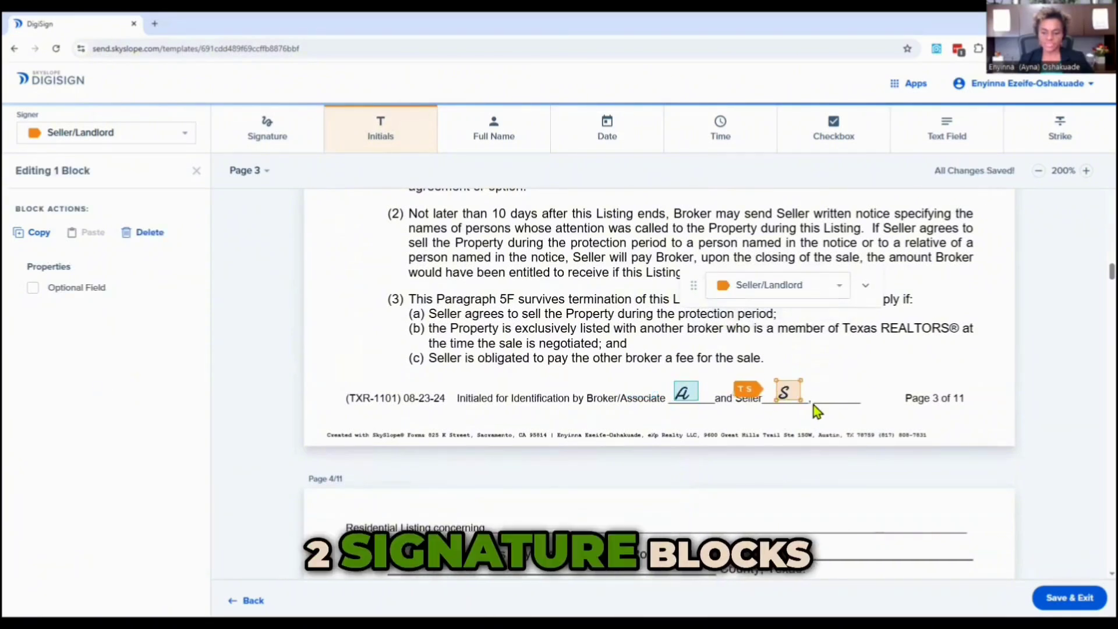
On page 5, add an Agent initials block on the Broker/Associate line and a Seller/Landlord block on the Seller line.
{"action": "scroll", "coordinate": [708, 409], "scroll_direction": "down", "scroll_amount": 5}
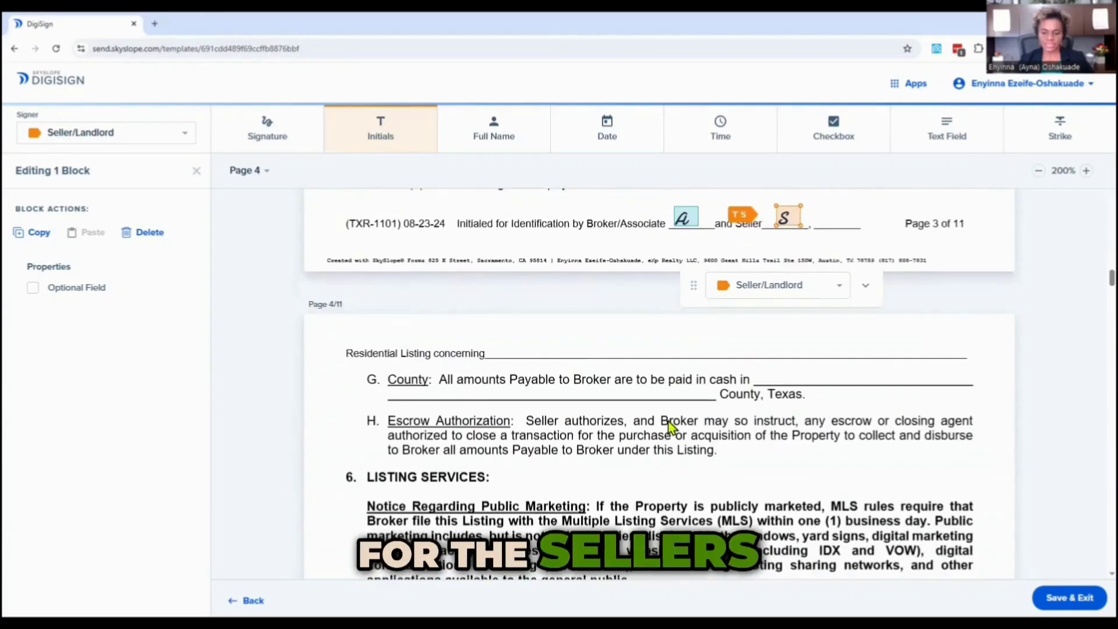
{"action": "scroll", "coordinate": [670, 427], "scroll_direction": "down", "scroll_amount": 10}
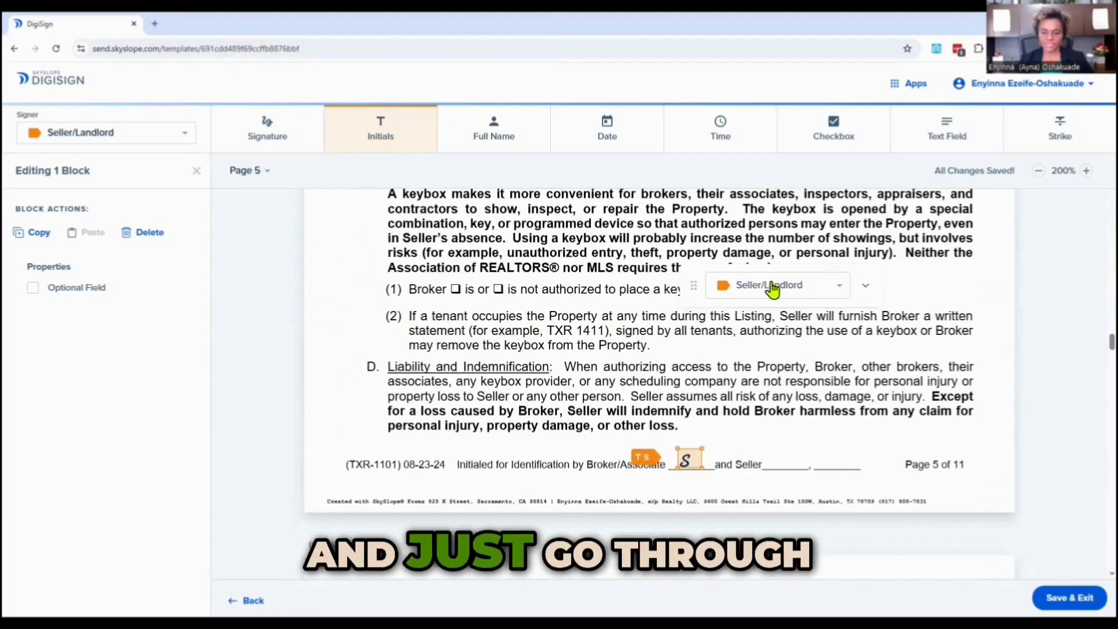
{"action": "left_click", "coordinate": [770, 286]}
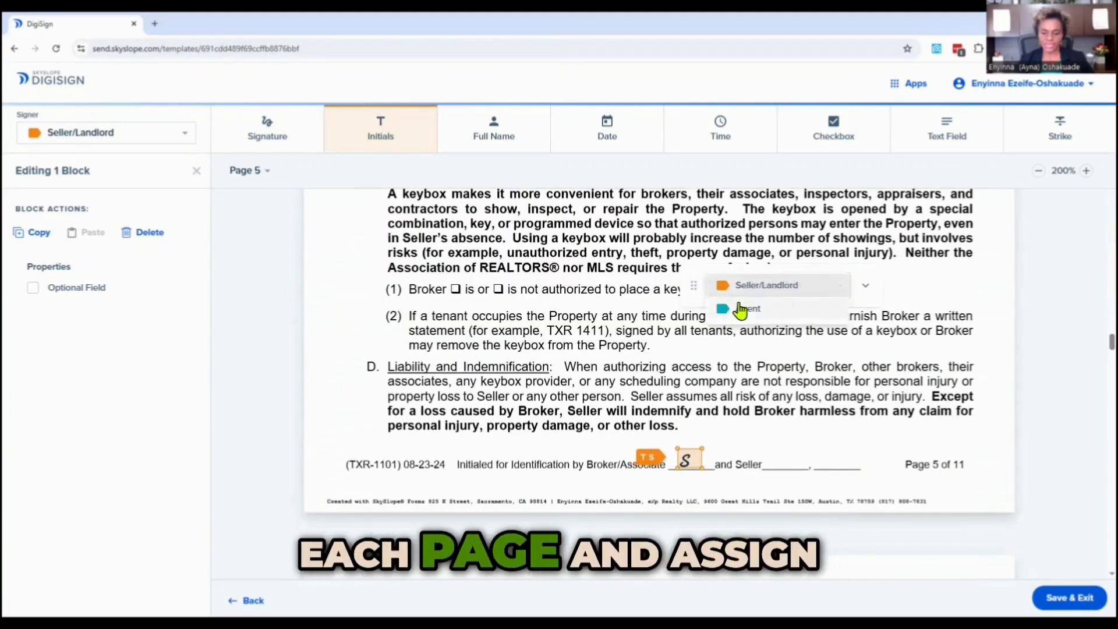
{"action": "left_click", "coordinate": [743, 310]}
{"action": "left_click", "coordinate": [764, 464]}
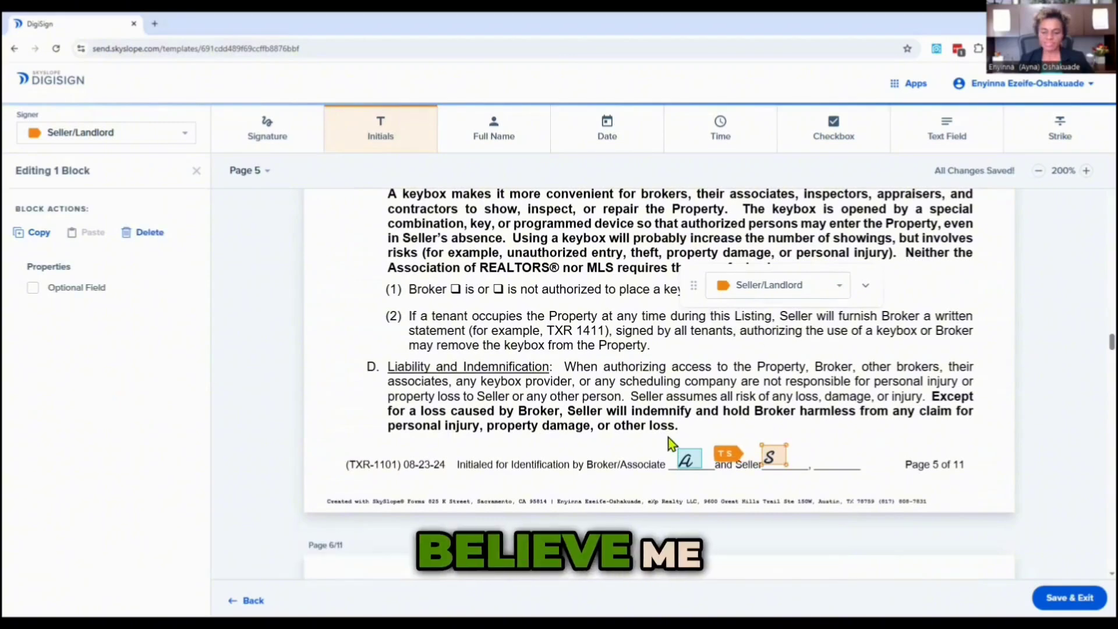
On page 6, add initials blocks on the Seller and Broker/Associate lines and assign the Broker/Associate one to Agent.
{"action": "scroll", "coordinate": [625, 480], "scroll_direction": "down", "scroll_amount": 1}
{"action": "scroll", "coordinate": [624, 480], "scroll_direction": "down", "scroll_amount": 12}
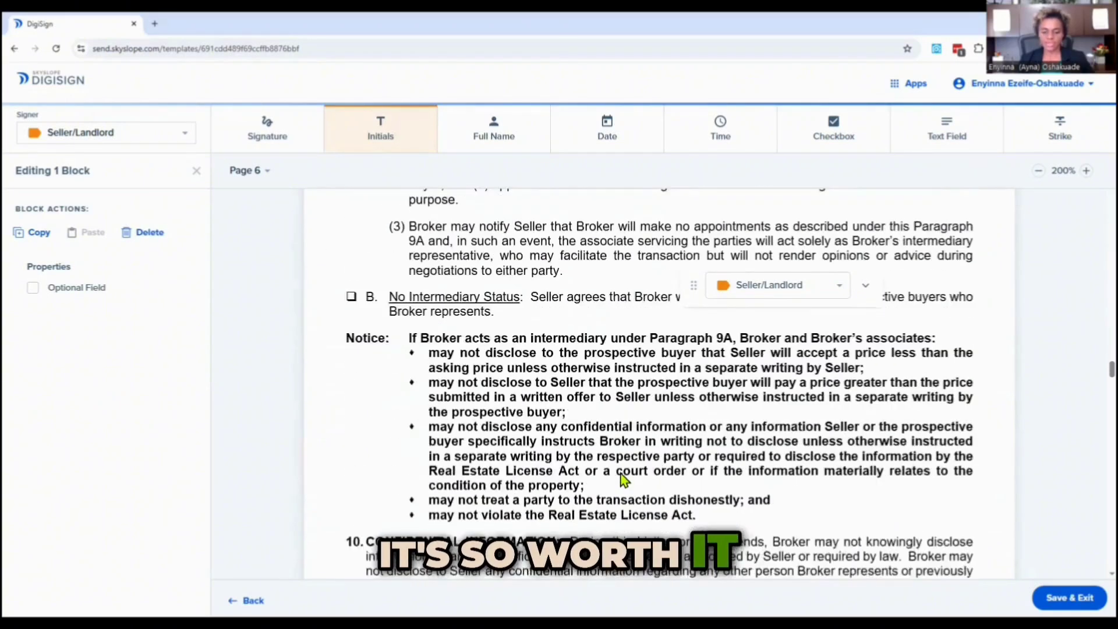
{"action": "scroll", "coordinate": [624, 479], "scroll_direction": "down", "scroll_amount": 1}
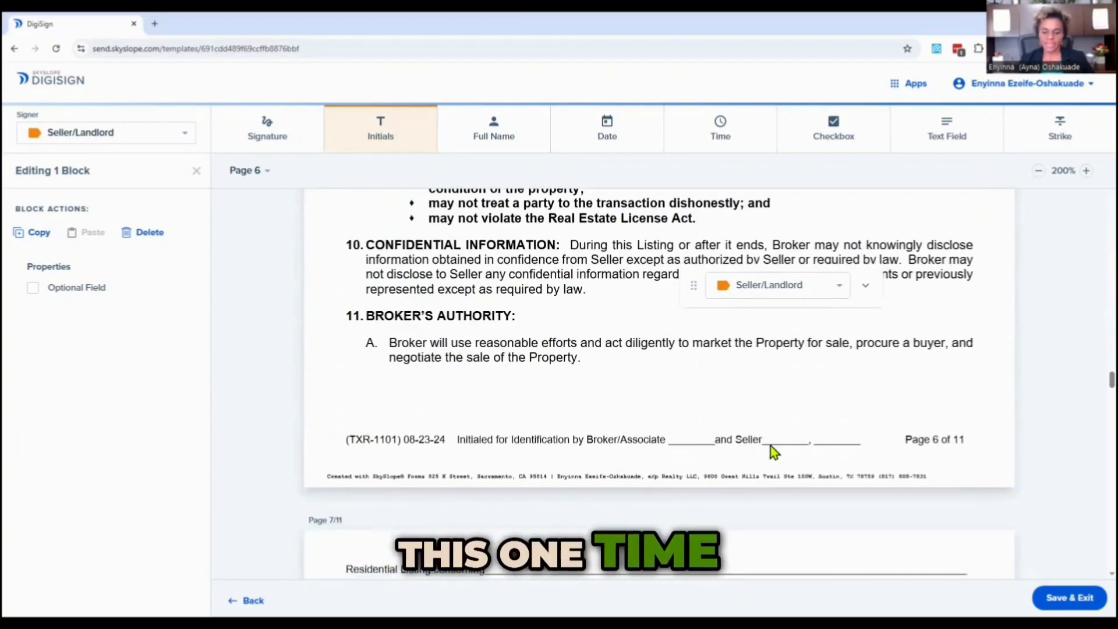
{"action": "left_click", "coordinate": [773, 445]}
{"action": "left_click", "coordinate": [676, 443]}
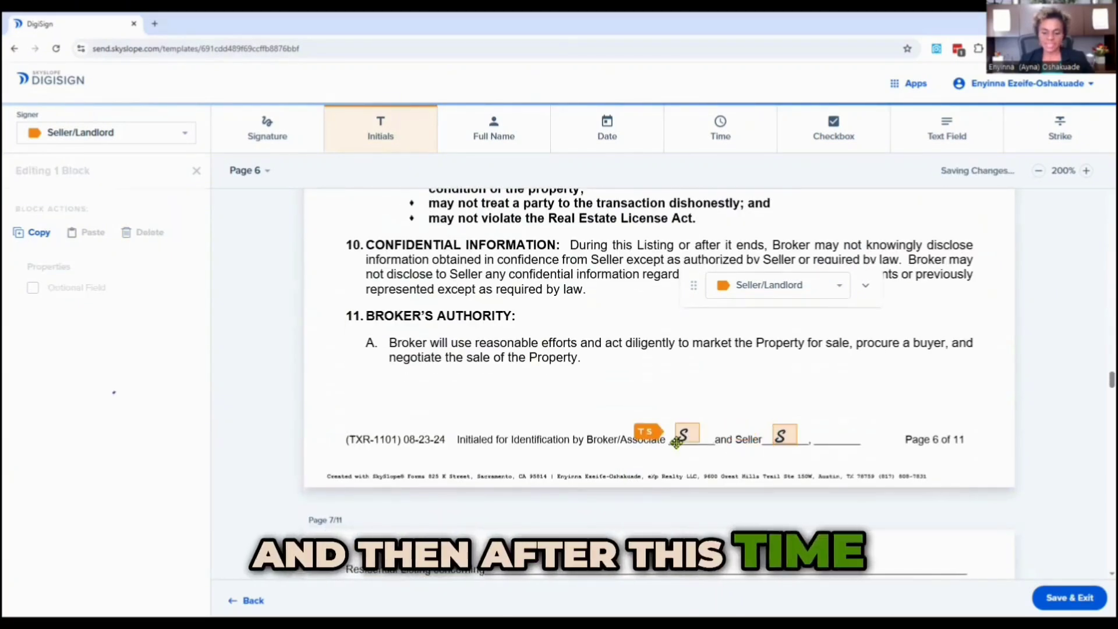
{"action": "left_click", "coordinate": [765, 288]}
{"action": "left_click", "coordinate": [750, 313]}
On page 7, add an Agent initials block on the Broker/Associate line and a Seller/Landlord block on the Seller line.
{"action": "scroll", "coordinate": [495, 396], "scroll_direction": "down", "scroll_amount": 5}
{"action": "scroll", "coordinate": [499, 400], "scroll_direction": "down", "scroll_amount": 8}
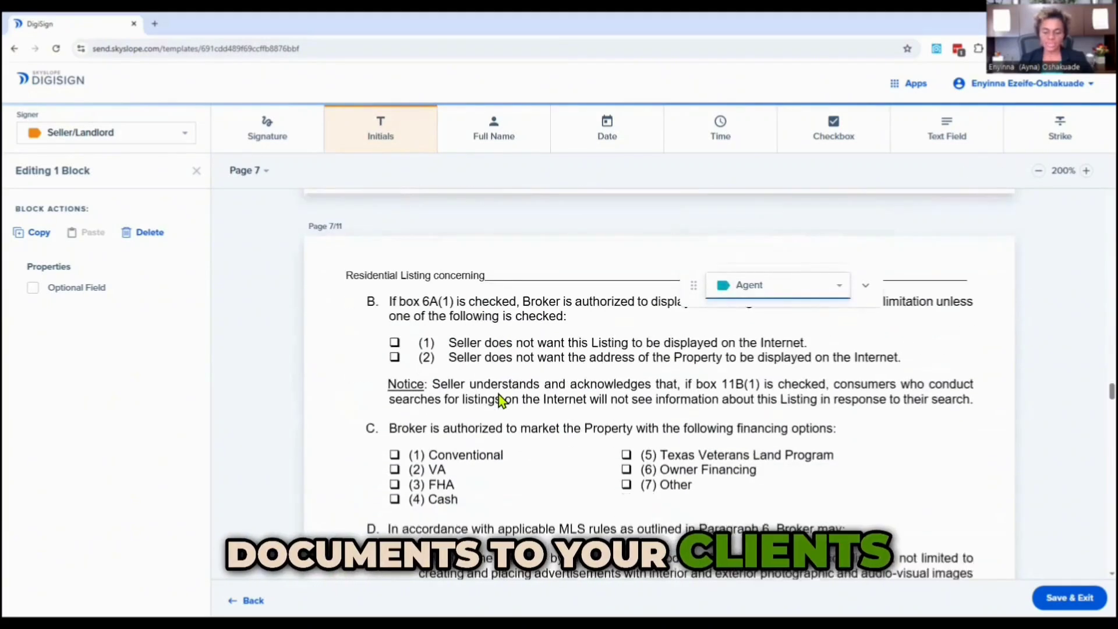
{"action": "scroll", "coordinate": [500, 400], "scroll_direction": "down", "scroll_amount": 5}
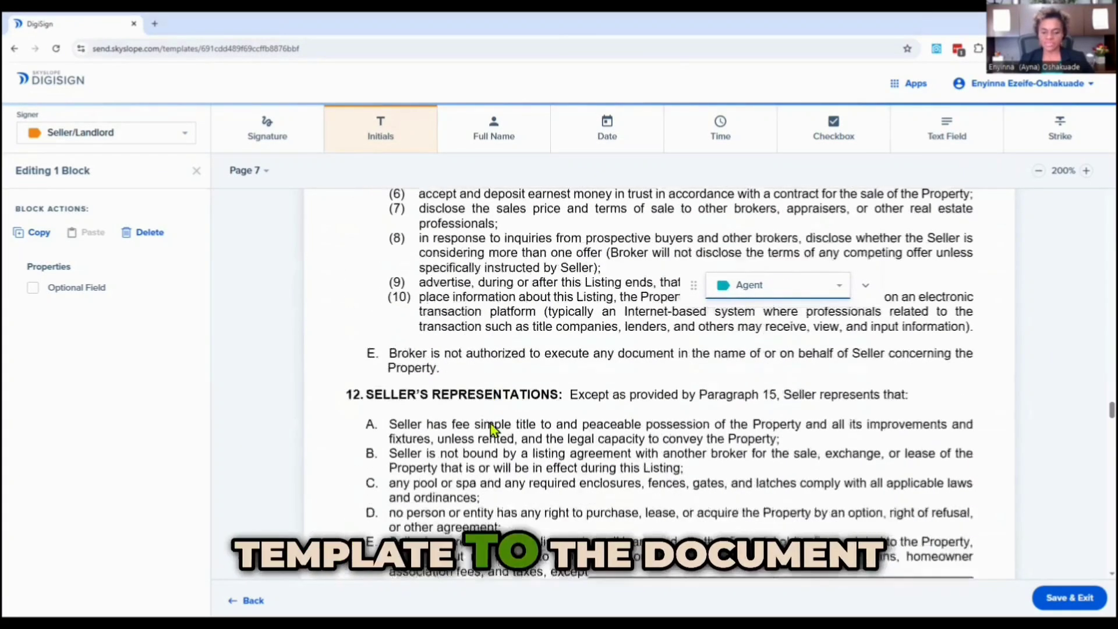
{"action": "left_click", "coordinate": [677, 420]}
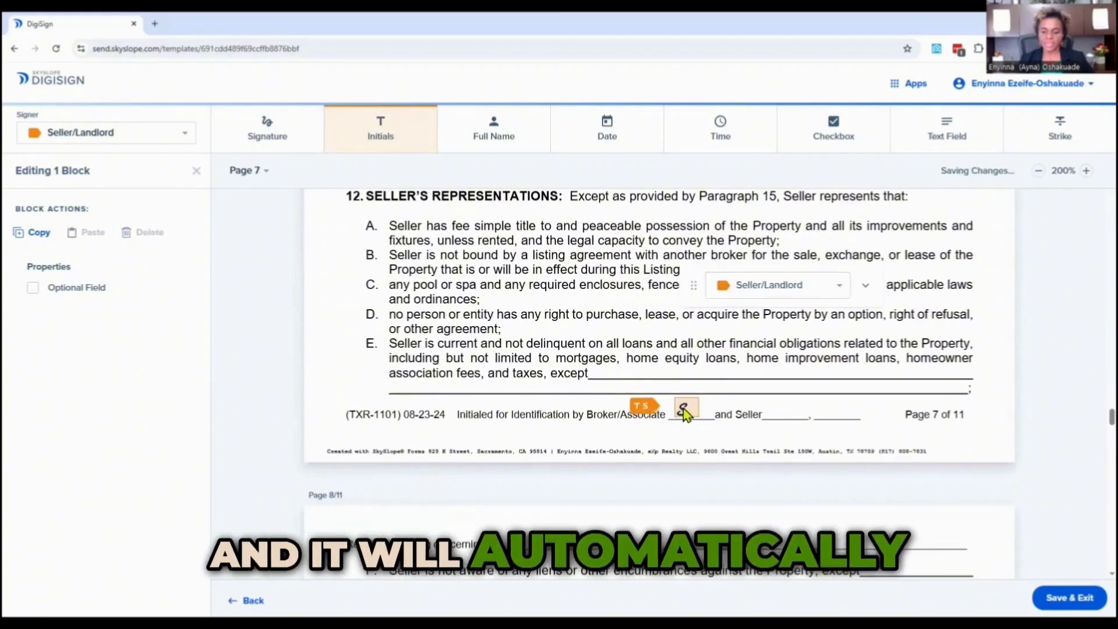
{"action": "left_click", "coordinate": [760, 286]}
{"action": "left_click", "coordinate": [751, 314]}
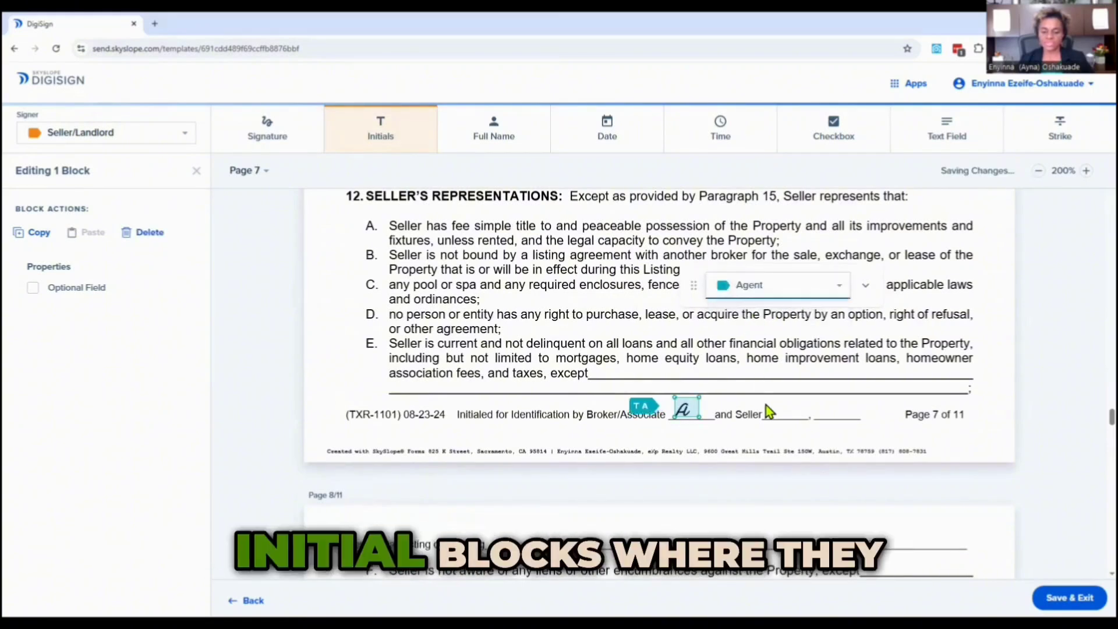
{"action": "left_click", "coordinate": [770, 418]}
On page 8, add an Agent initials block on the Broker/Associate line and a Seller/Landlord block on the Seller line.
{"action": "scroll", "coordinate": [628, 419], "scroll_direction": "down", "scroll_amount": 15}
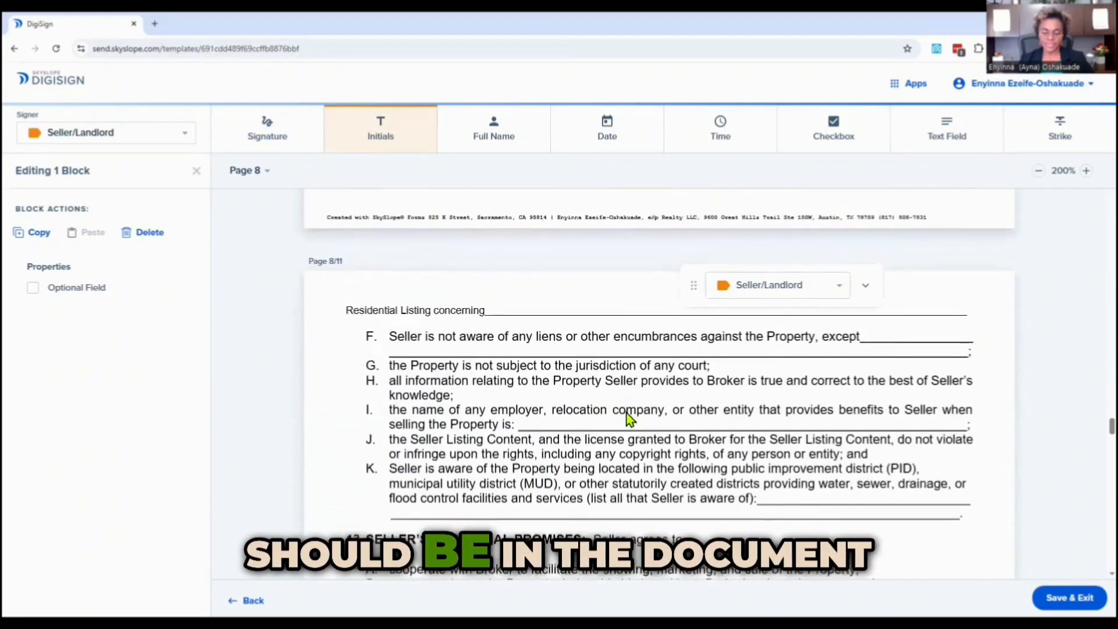
{"action": "scroll", "coordinate": [668, 368], "scroll_direction": "down", "scroll_amount": 3}
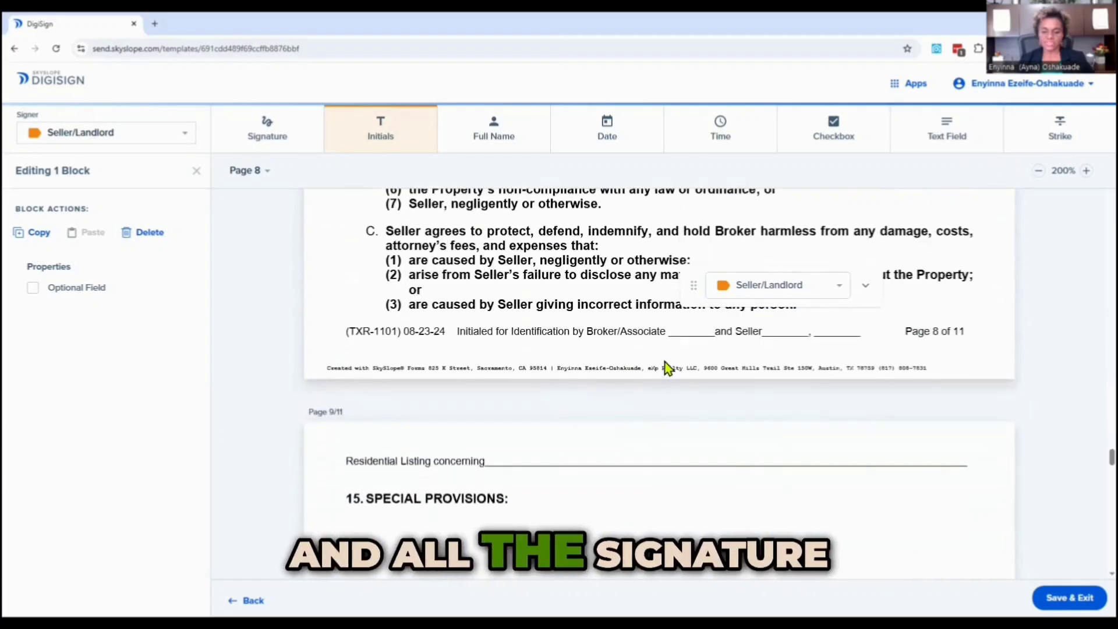
{"action": "left_click", "coordinate": [678, 332]}
{"action": "left_click", "coordinate": [751, 285]}
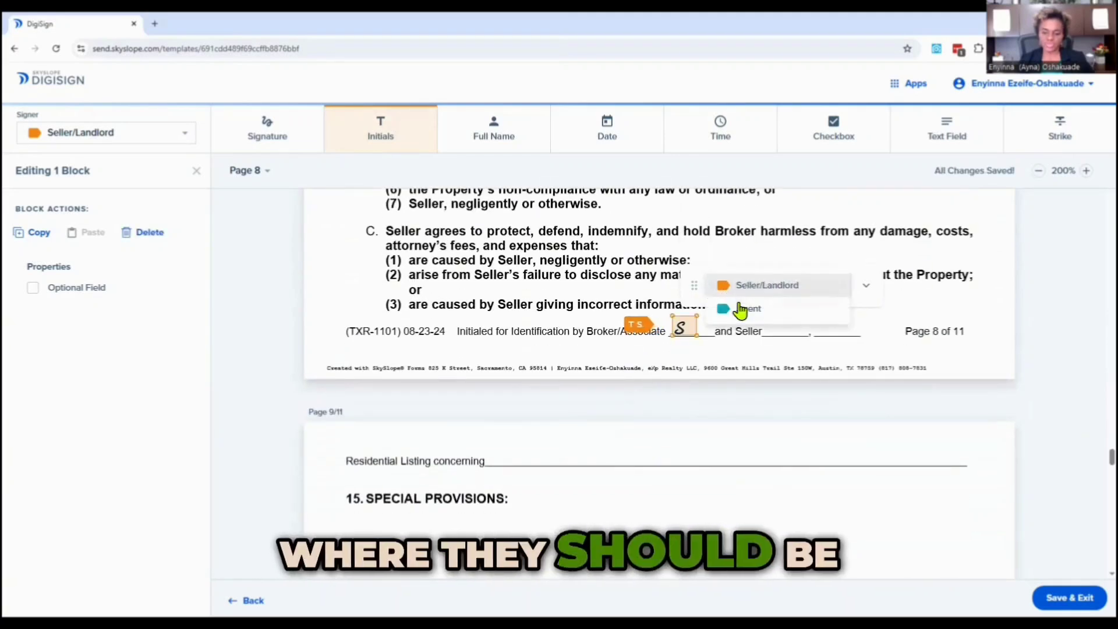
{"action": "left_click", "coordinate": [738, 309]}
{"action": "left_click", "coordinate": [778, 332]}
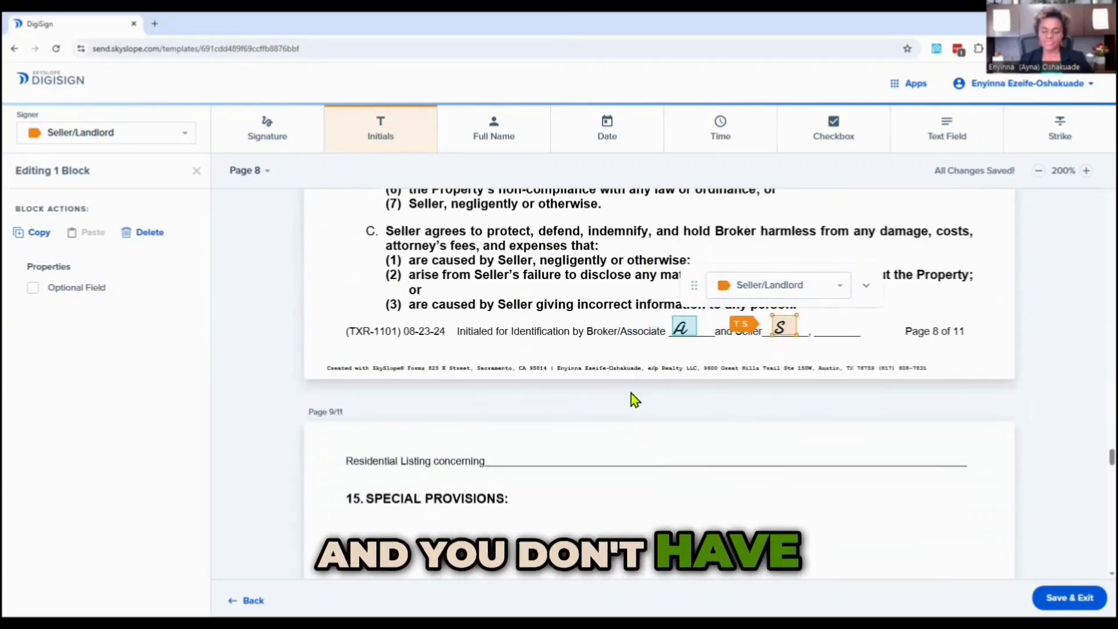
On page 9, add an initials block on the Broker/Associate line and assign it to Agent.
{"action": "scroll", "coordinate": [617, 401], "scroll_direction": "down", "scroll_amount": 6}
{"action": "scroll", "coordinate": [597, 412], "scroll_direction": "down", "scroll_amount": 15}
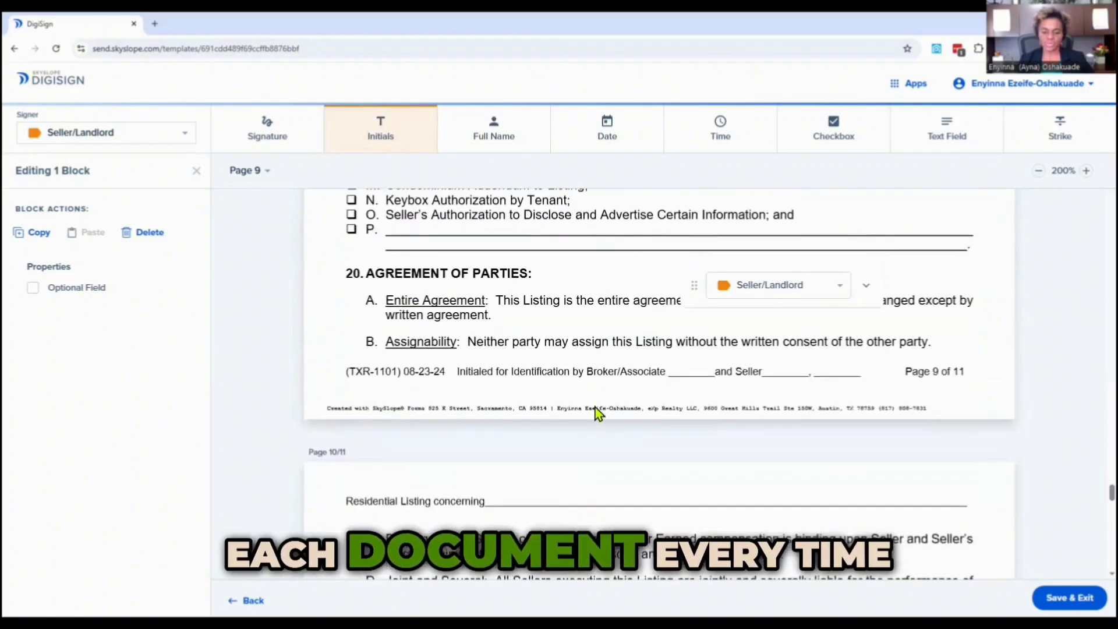
{"action": "scroll", "coordinate": [597, 412], "scroll_direction": "up", "scroll_amount": 3}
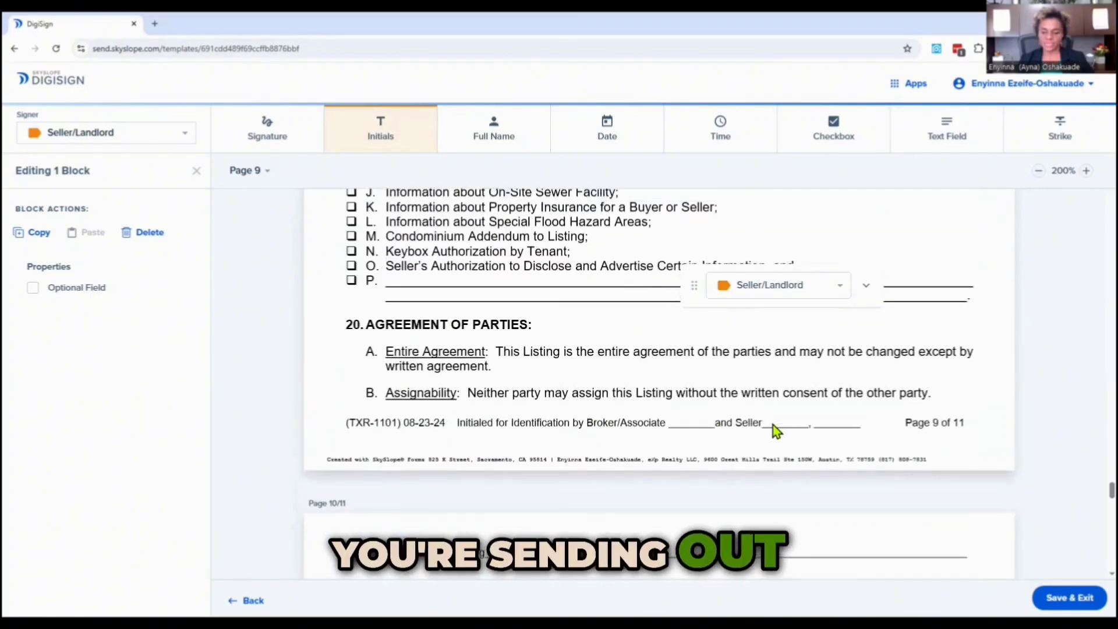
{"action": "left_click", "coordinate": [684, 429]}
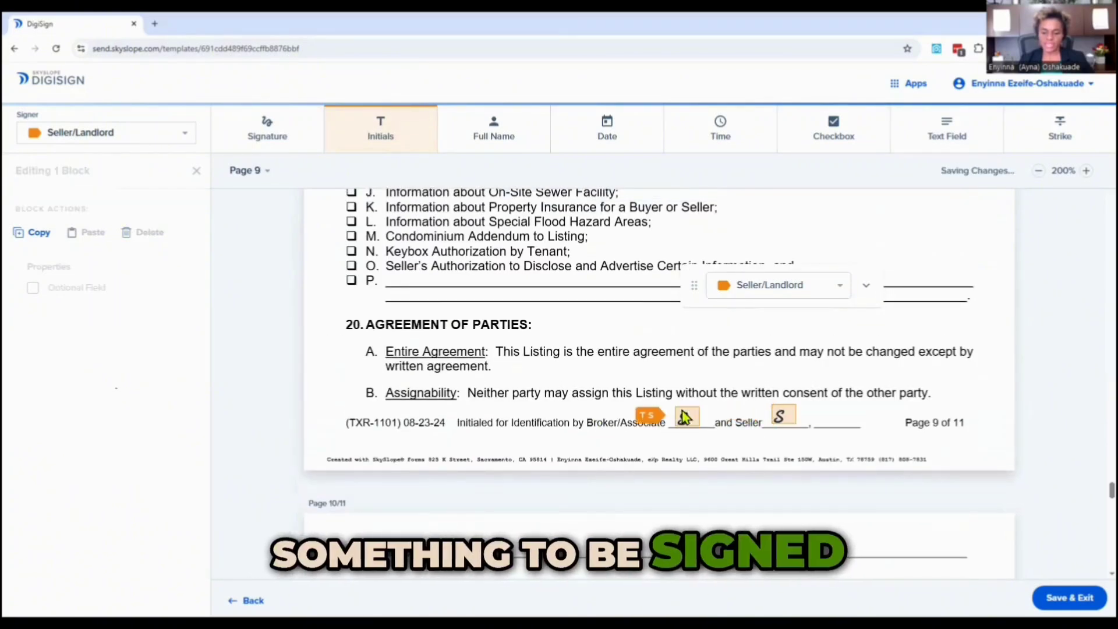
{"action": "left_click", "coordinate": [760, 297]}
{"action": "left_click", "coordinate": [750, 312]}
On page 10, add a Seller/Landlord initials block on the Seller line and an Agent block on the Broker/Associate line.
{"action": "scroll", "coordinate": [563, 399], "scroll_direction": "down", "scroll_amount": 6}
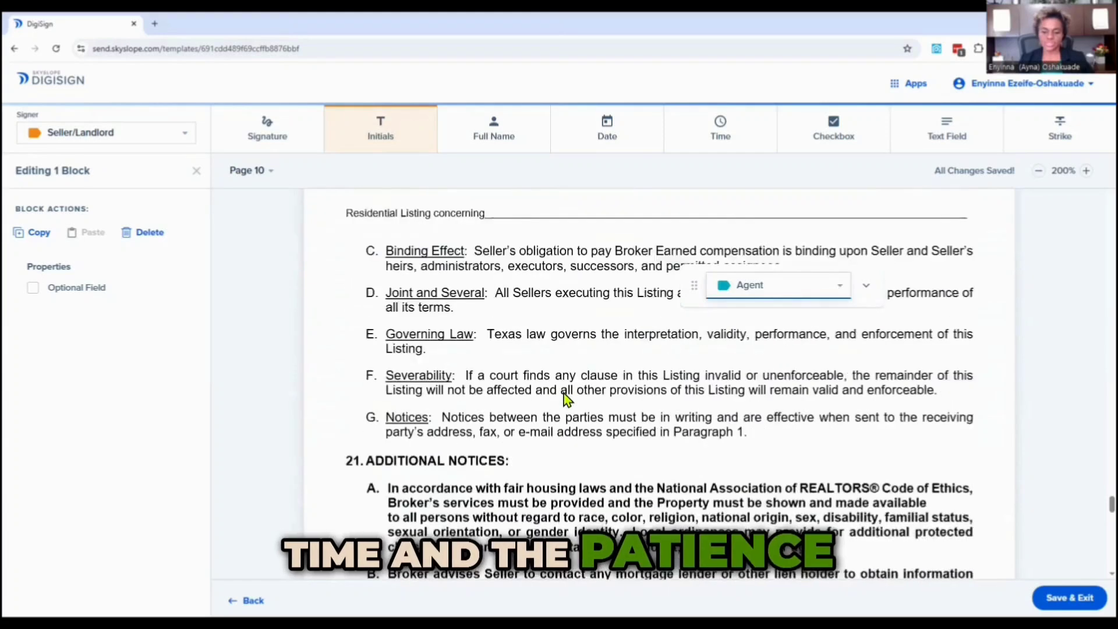
{"action": "scroll", "coordinate": [564, 399], "scroll_direction": "down", "scroll_amount": 12}
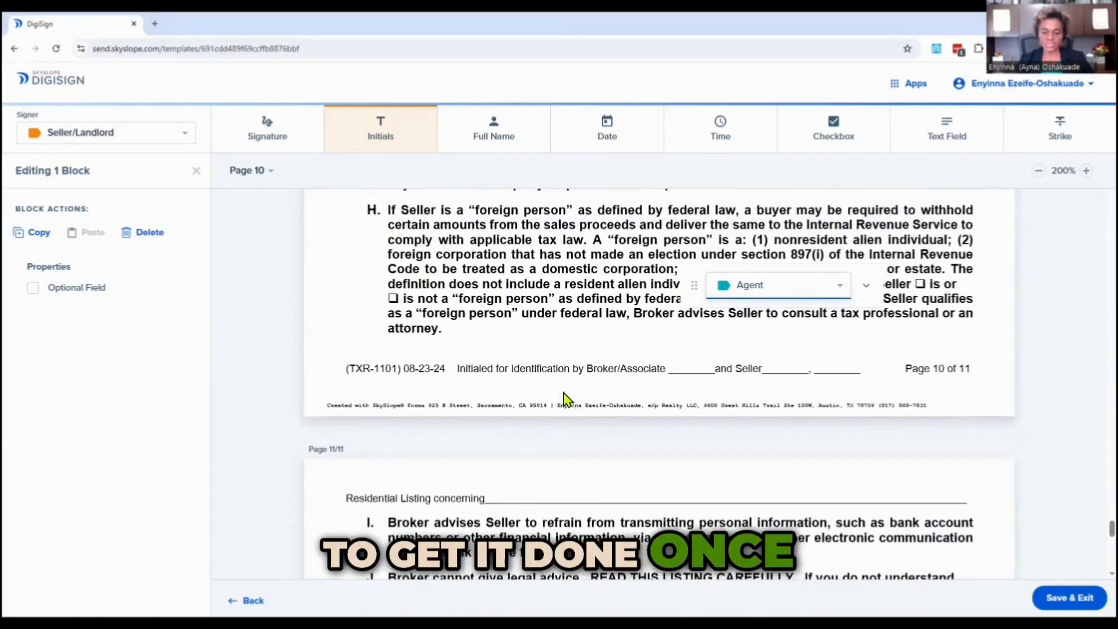
{"action": "scroll", "coordinate": [563, 399], "scroll_direction": "up", "scroll_amount": 1}
{"action": "left_click", "coordinate": [778, 400]}
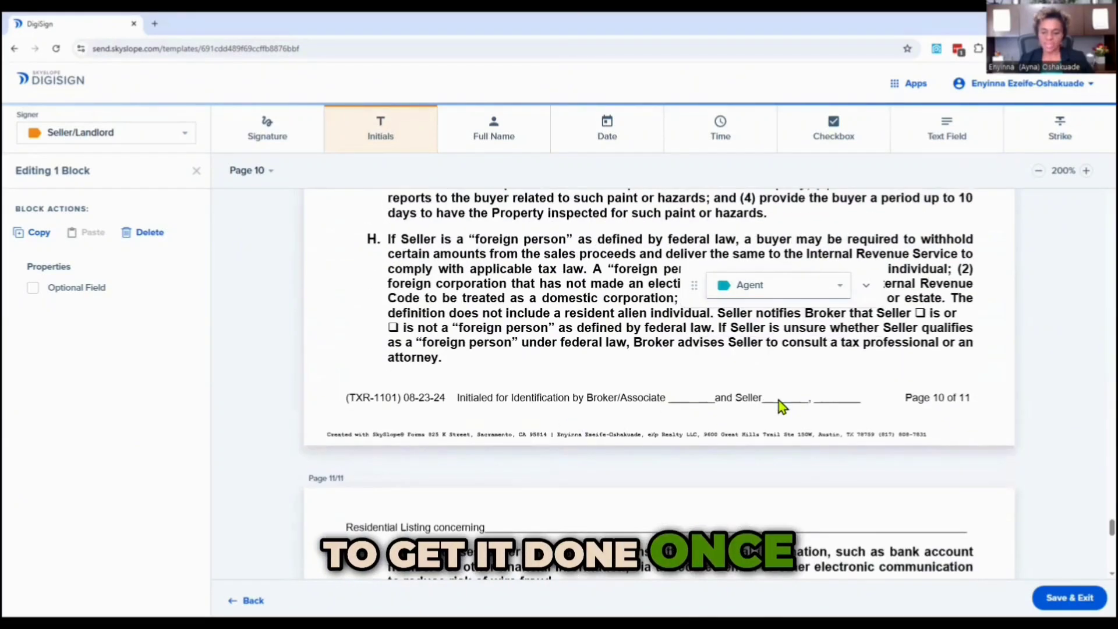
{"action": "left_click", "coordinate": [684, 401]}
{"action": "left_click", "coordinate": [761, 286]}
{"action": "left_click", "coordinate": [750, 312]}
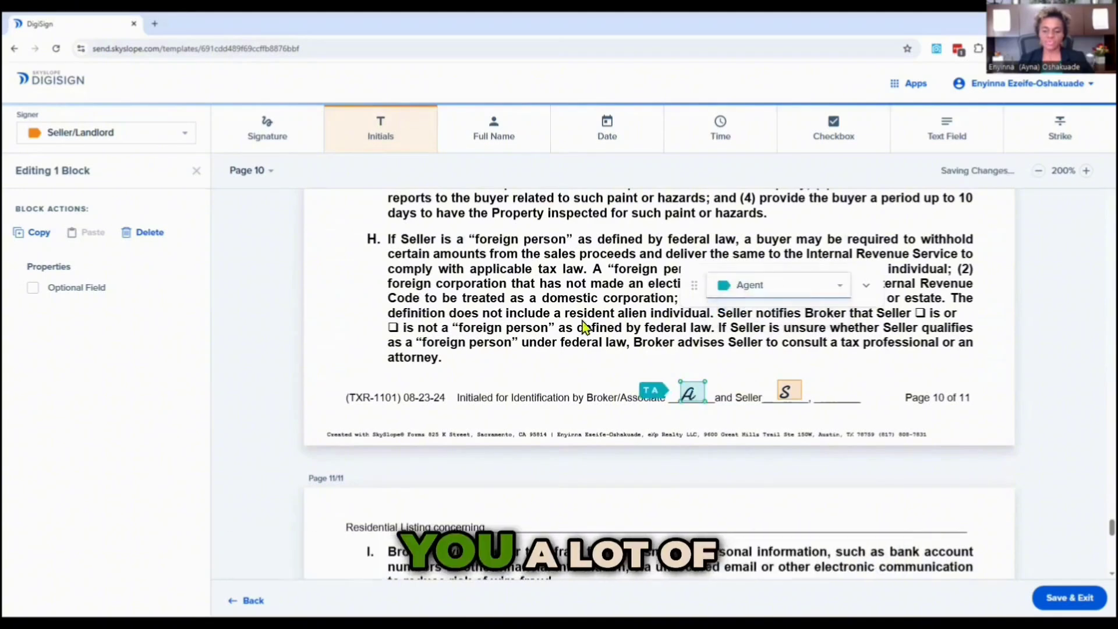
Place a Seller/Landlord Full Name block on page 11's first Seller's Printed Name line.
{"action": "scroll", "coordinate": [552, 401], "scroll_direction": "down", "scroll_amount": 5}
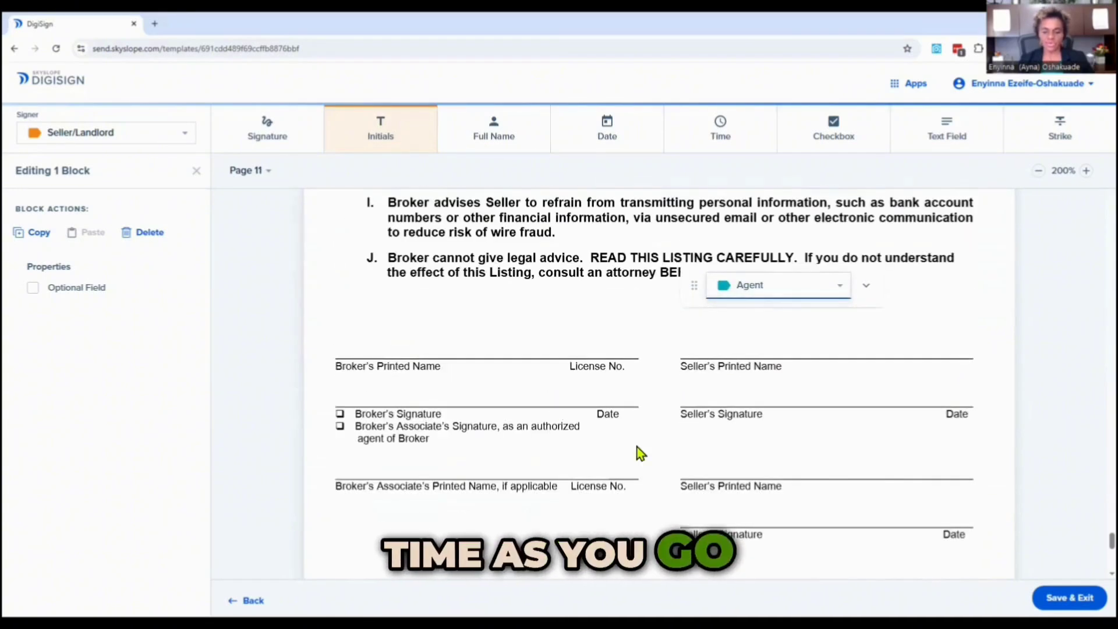
{"action": "scroll", "coordinate": [632, 440], "scroll_direction": "up", "scroll_amount": 2}
{"action": "scroll", "coordinate": [591, 427], "scroll_direction": "down", "scroll_amount": 2}
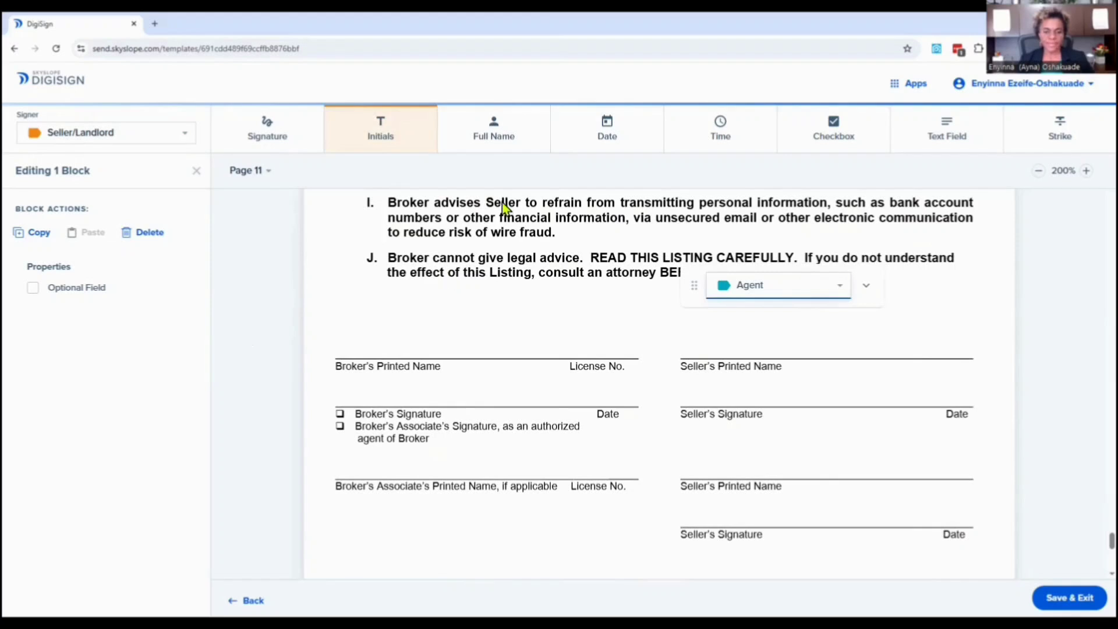
{"action": "left_click", "coordinate": [503, 131]}
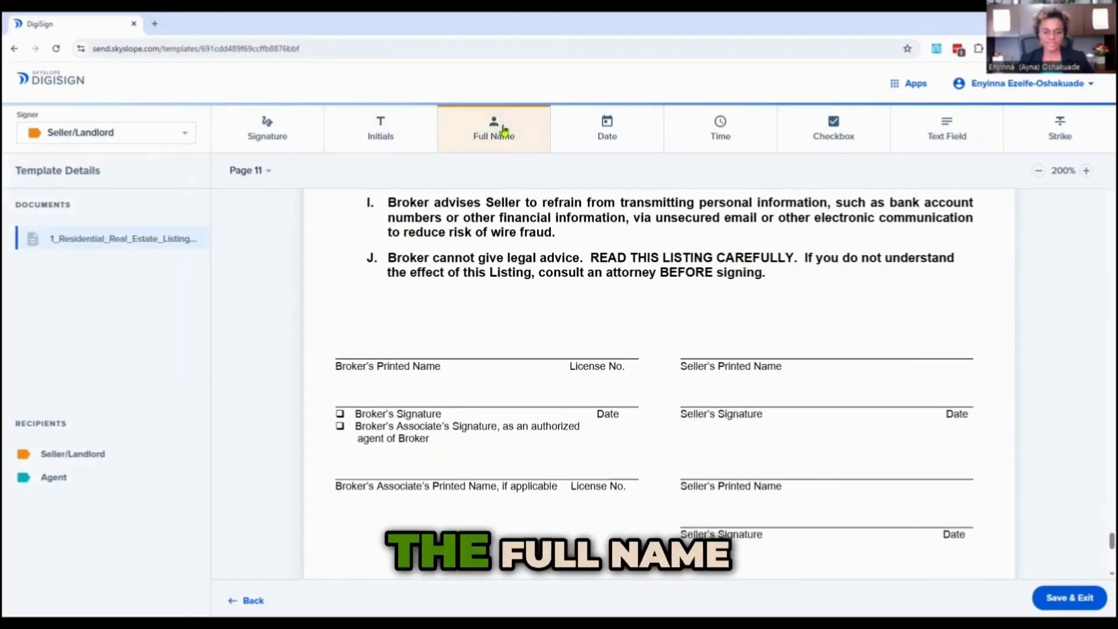
{"action": "left_click", "coordinate": [687, 366]}
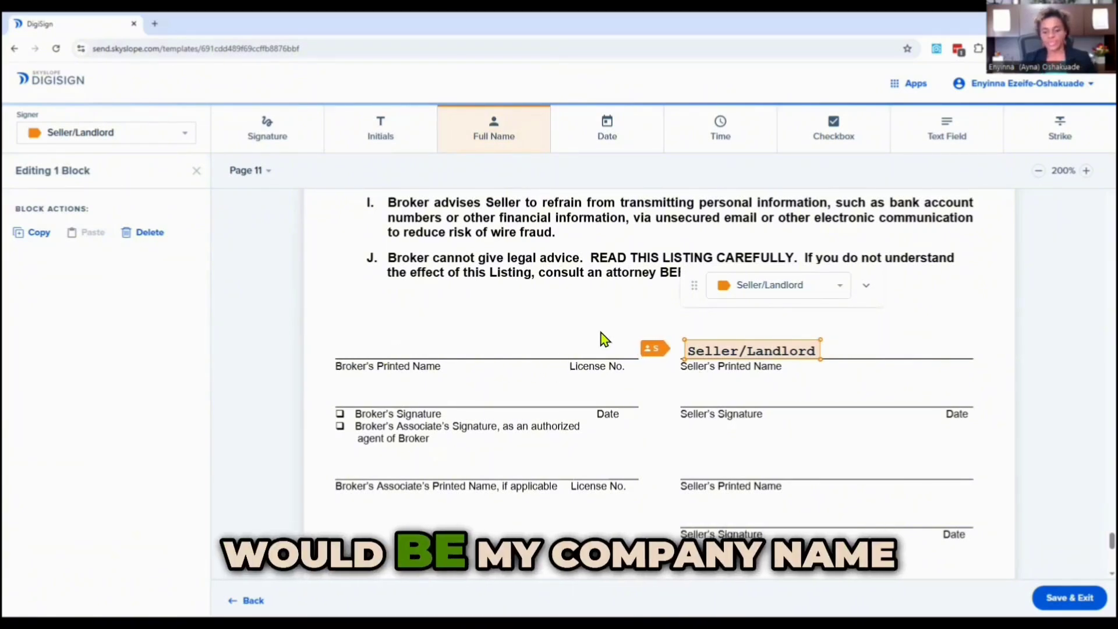
Add read-only text fields on the Broker's Printed Name line with EXP Realty LLC. and the broker's license number beside it.
{"action": "left_click", "coordinate": [943, 138]}
{"action": "left_click", "coordinate": [341, 352]}
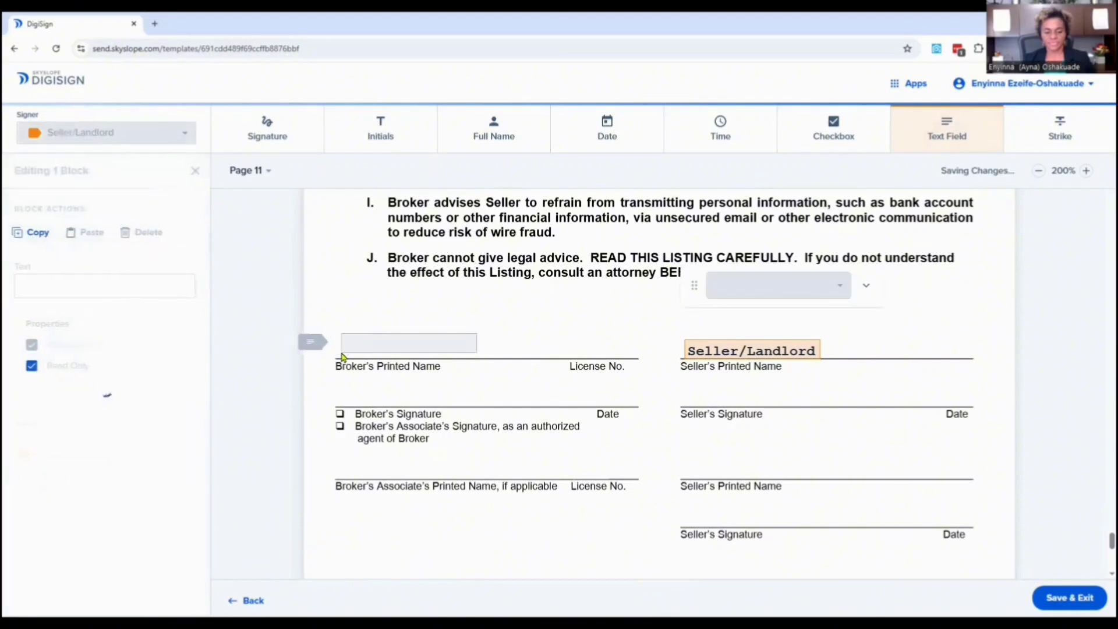
{"action": "left_click_drag", "start_coordinate": [375, 343], "coordinate": [375, 345]}
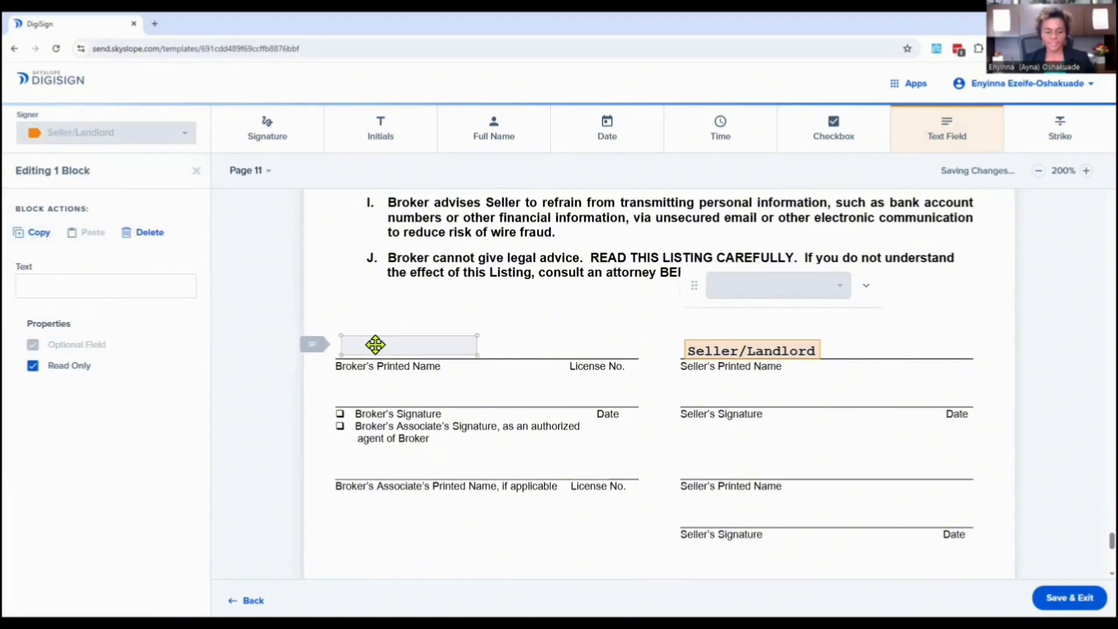
{"action": "left_click", "coordinate": [381, 348]}
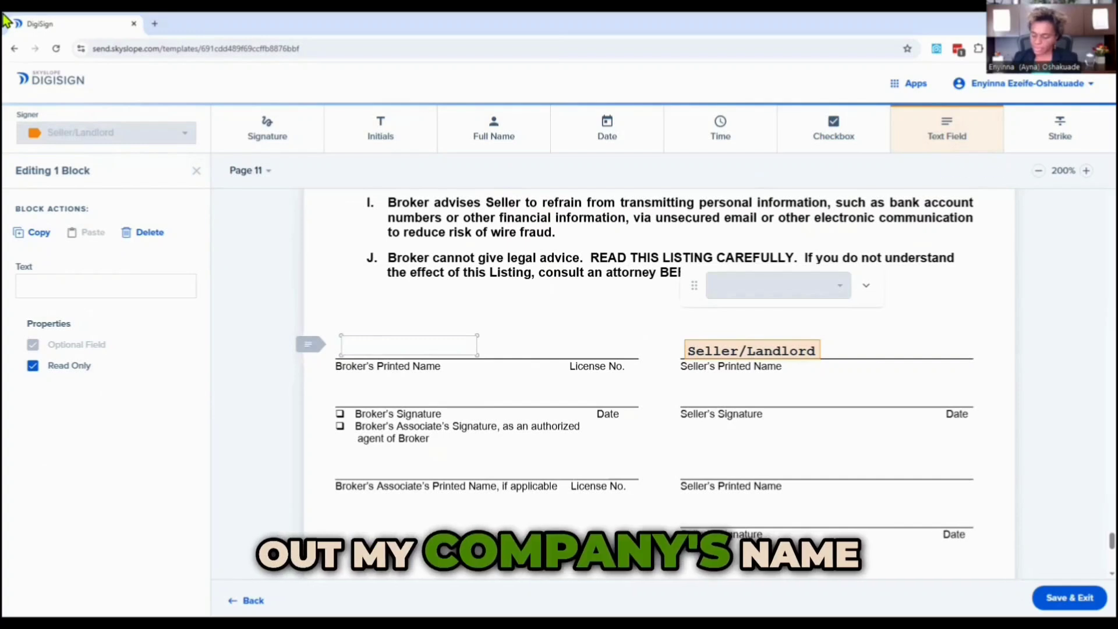
{"action": "type", "text": "EXP Realty LLC."}
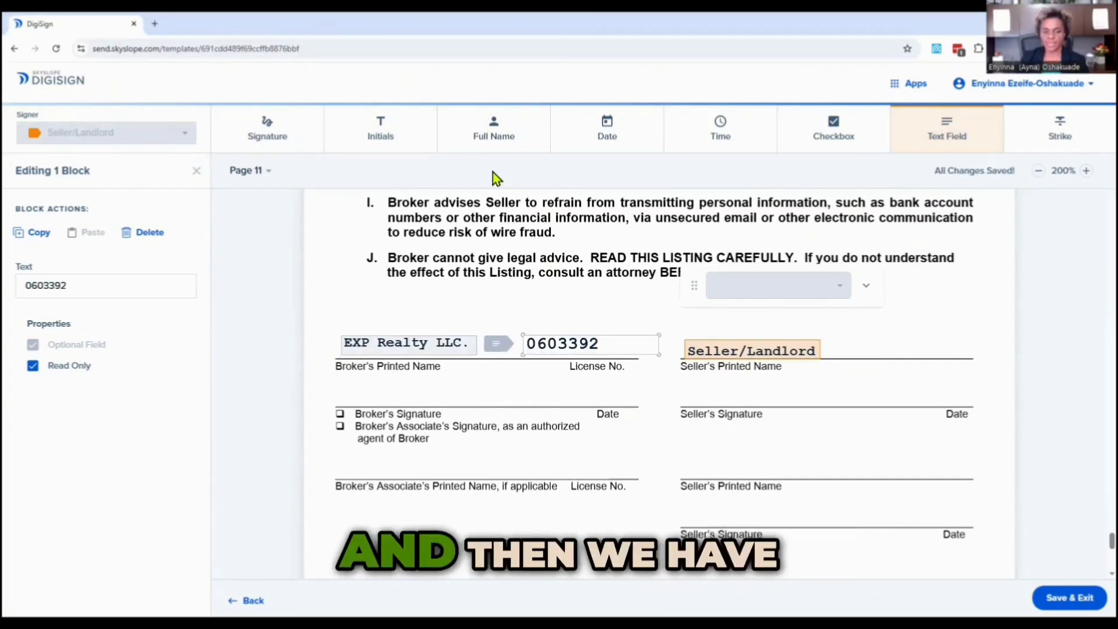
Place an Agent Signature block on the Broker's Signature line and a Seller/Landlord Signature block on the Seller's Signature line.
{"action": "left_click", "coordinate": [294, 140]}
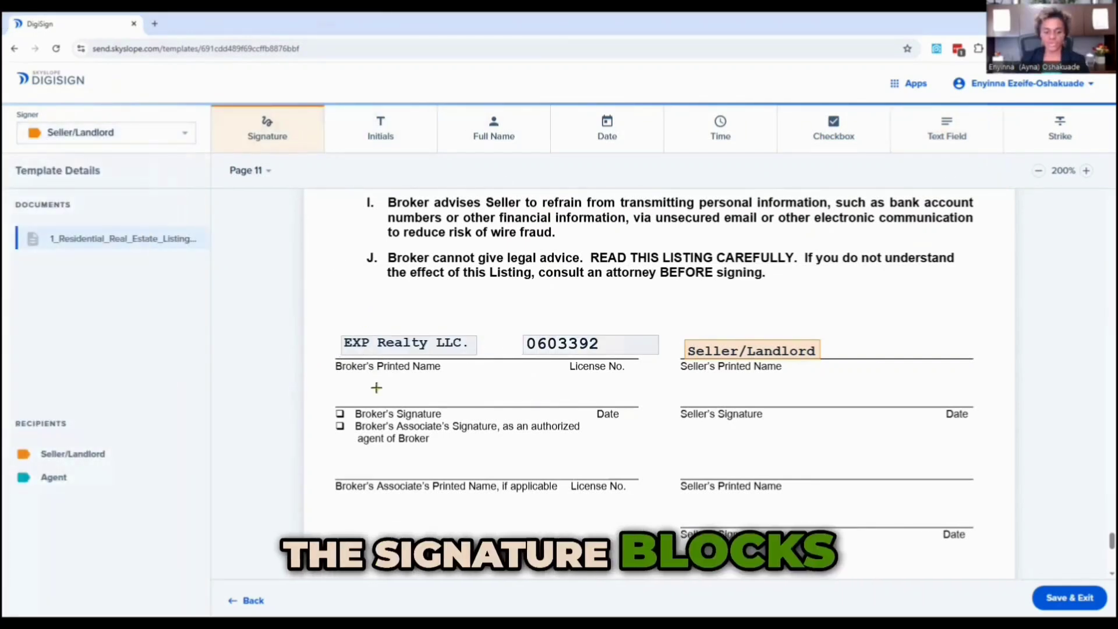
{"action": "left_click", "coordinate": [348, 402]}
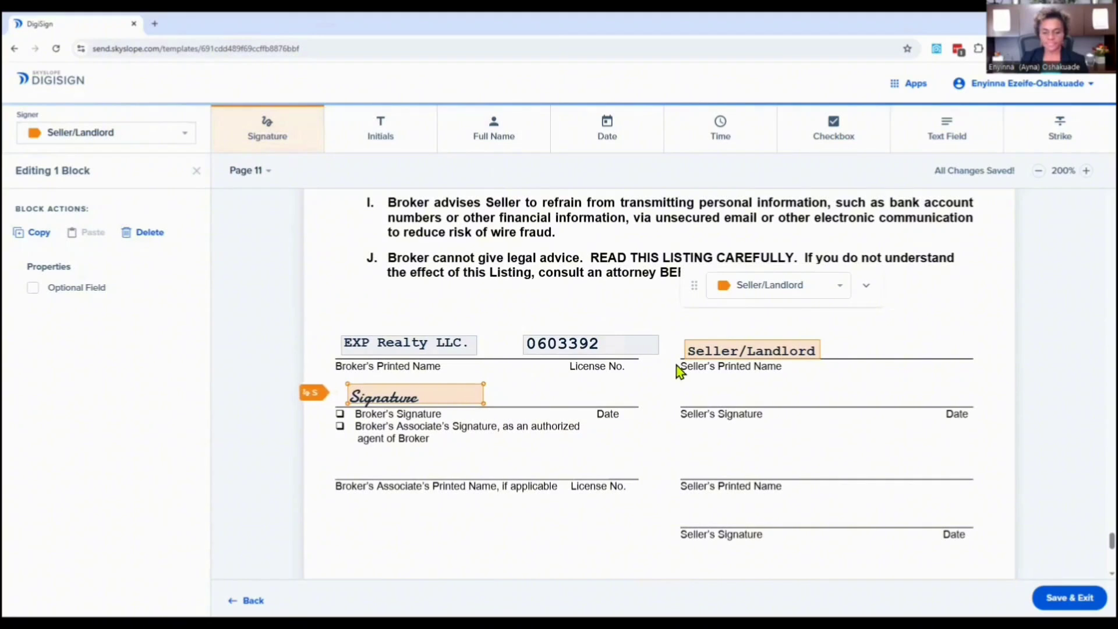
{"action": "left_click", "coordinate": [757, 285]}
{"action": "left_click", "coordinate": [749, 308]}
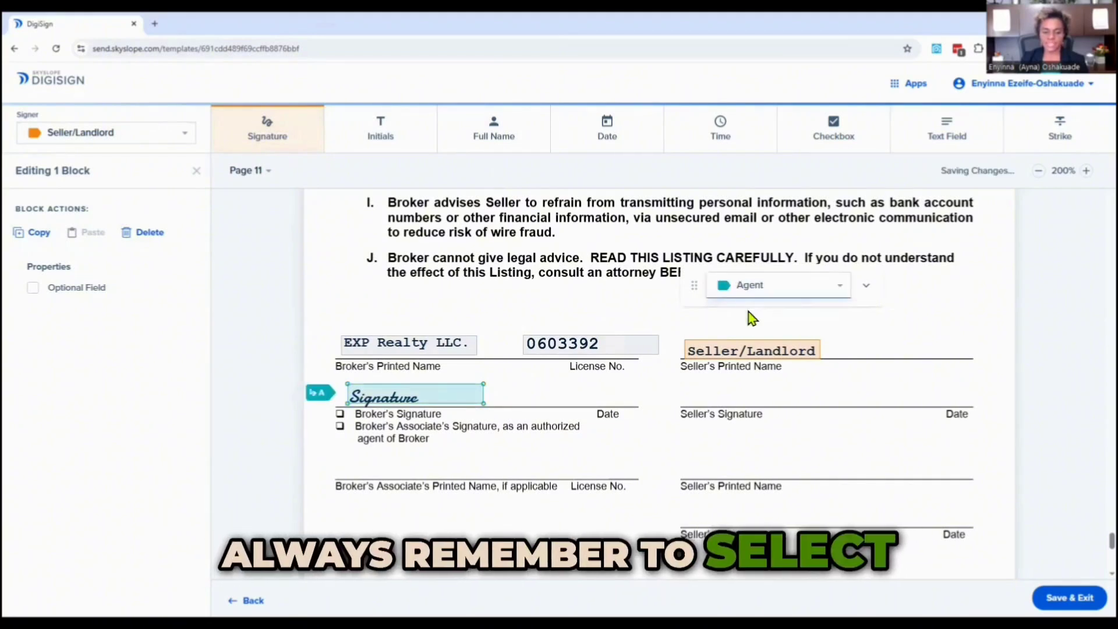
{"action": "left_click", "coordinate": [691, 403]}
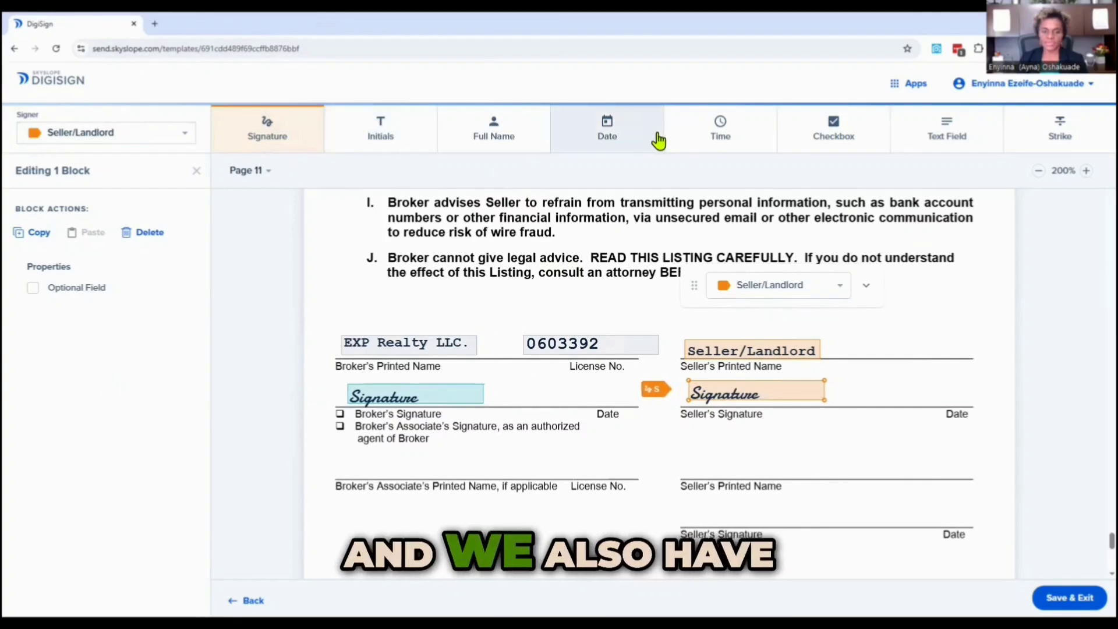
Place a Seller/Landlord Date block on the Date line beside the Seller's Signature on page 11.
{"action": "left_click", "coordinate": [609, 135]}
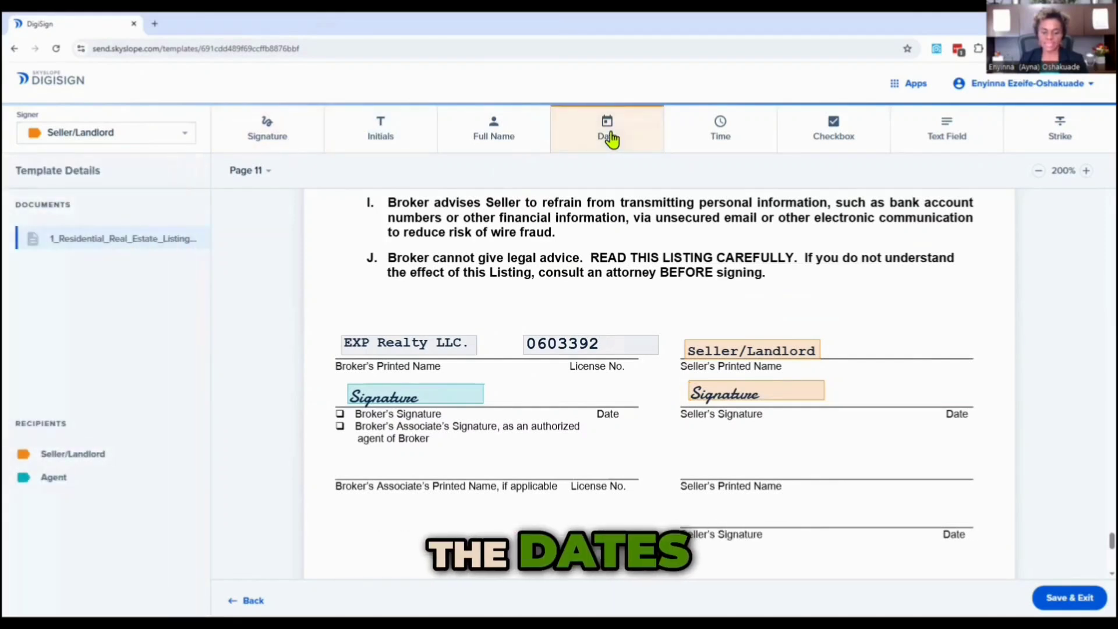
{"action": "left_click", "coordinate": [924, 405]}
{"action": "left_click_drag", "start_coordinate": [937, 396], "coordinate": [909, 395]}
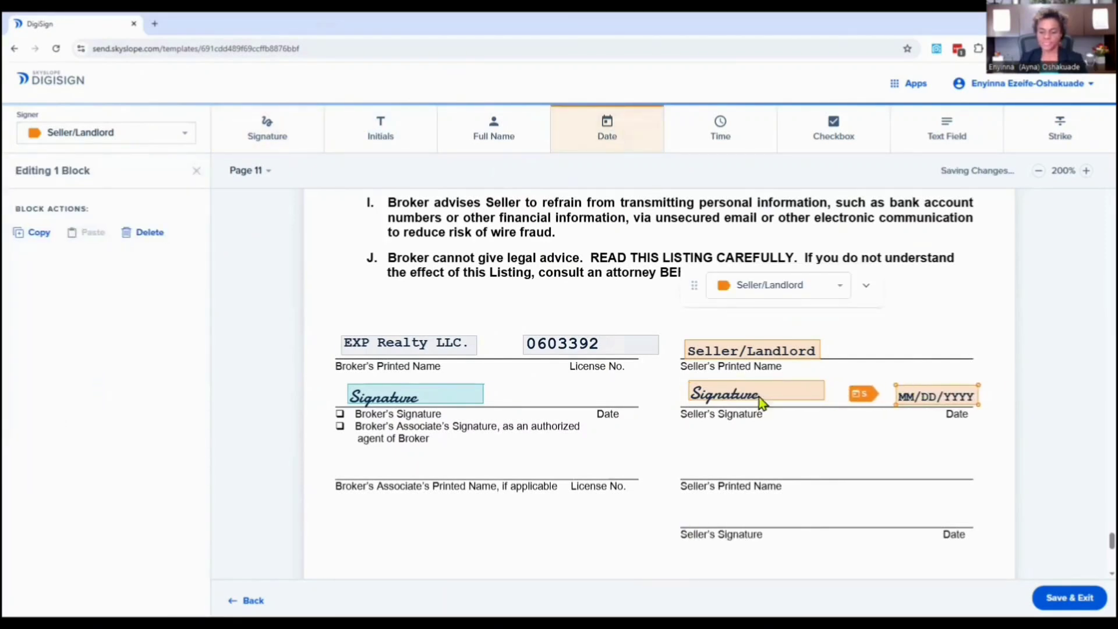
Add a Date block on the Broker's Signature Date line and assign it to the Agent.
{"action": "left_click", "coordinate": [537, 405]}
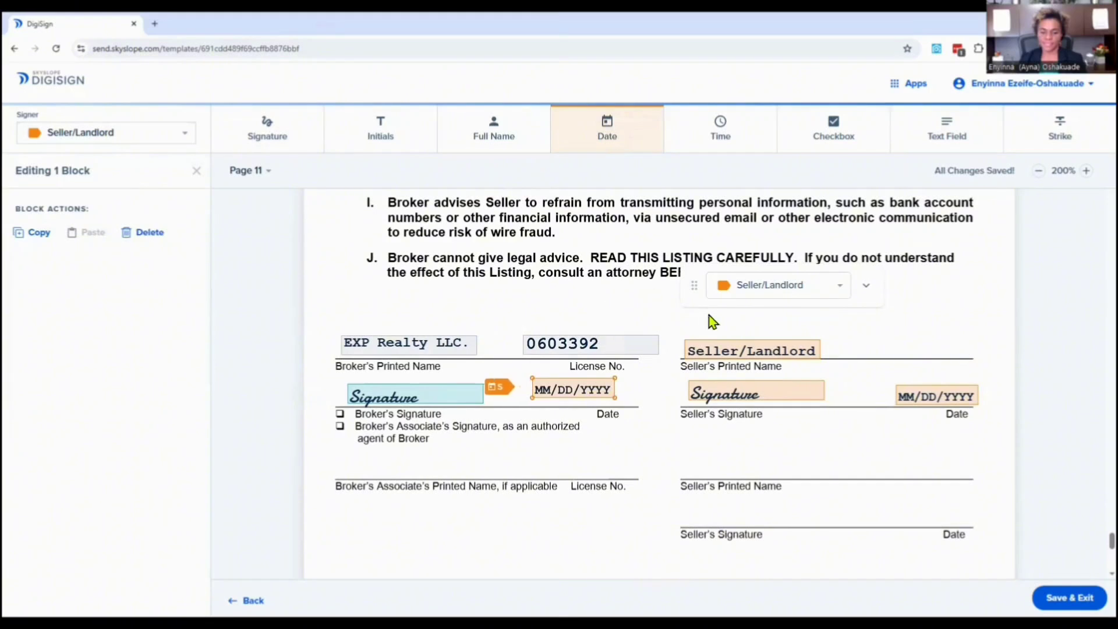
{"action": "left_click", "coordinate": [748, 297]}
{"action": "left_click", "coordinate": [741, 313]}
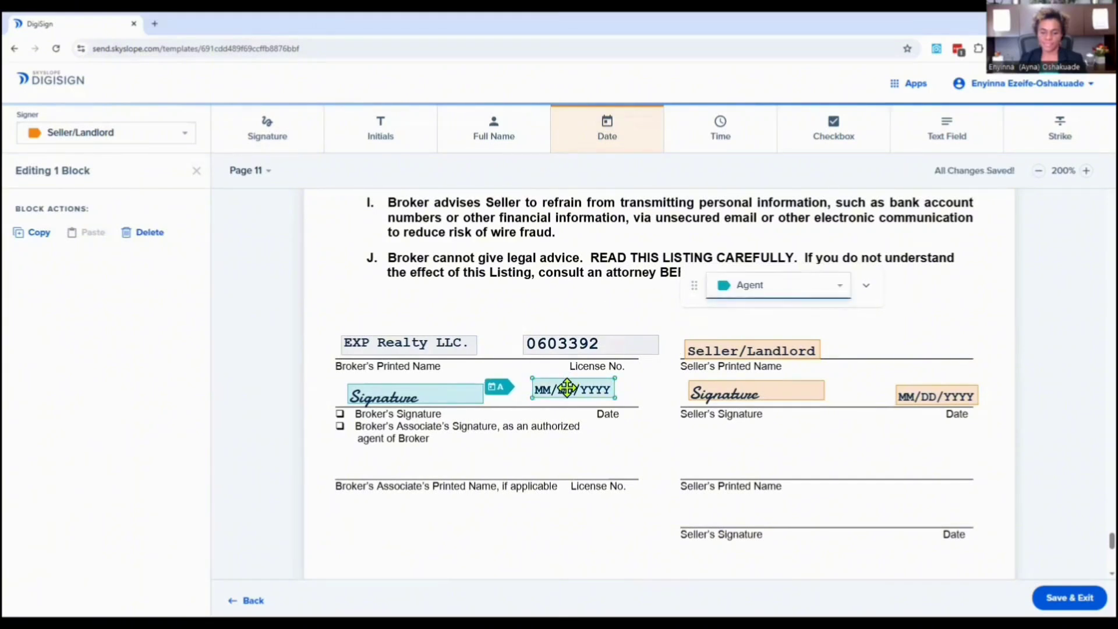
{"action": "left_click_drag", "start_coordinate": [569, 387], "coordinate": [578, 396]}
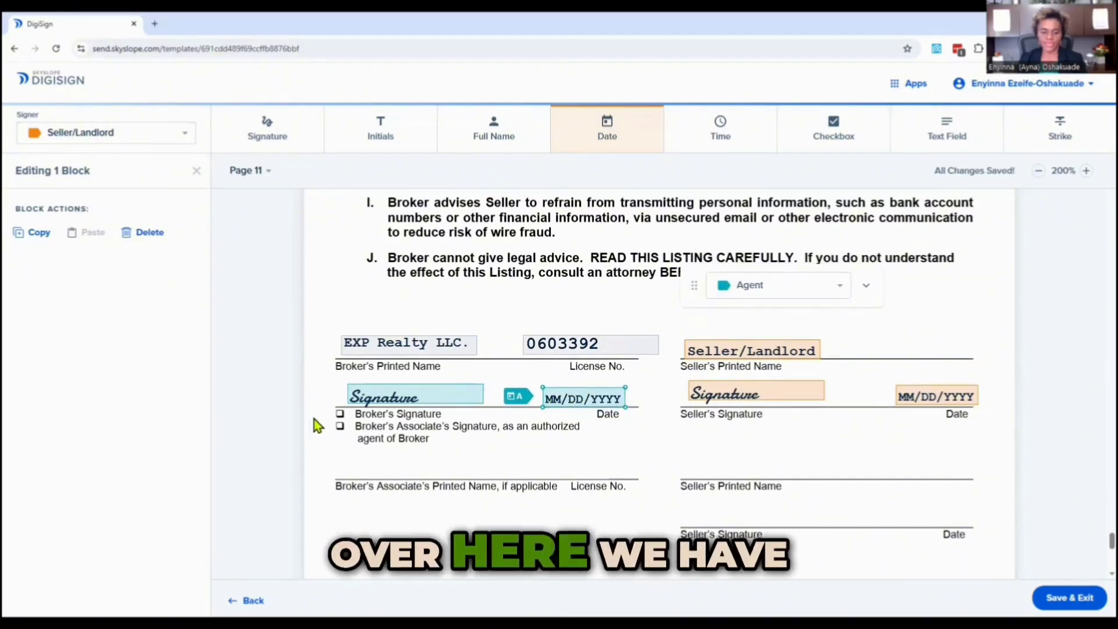
Add an Agent checkbox on the Broker's Associate's Signature box.
{"action": "left_click", "coordinate": [833, 130]}
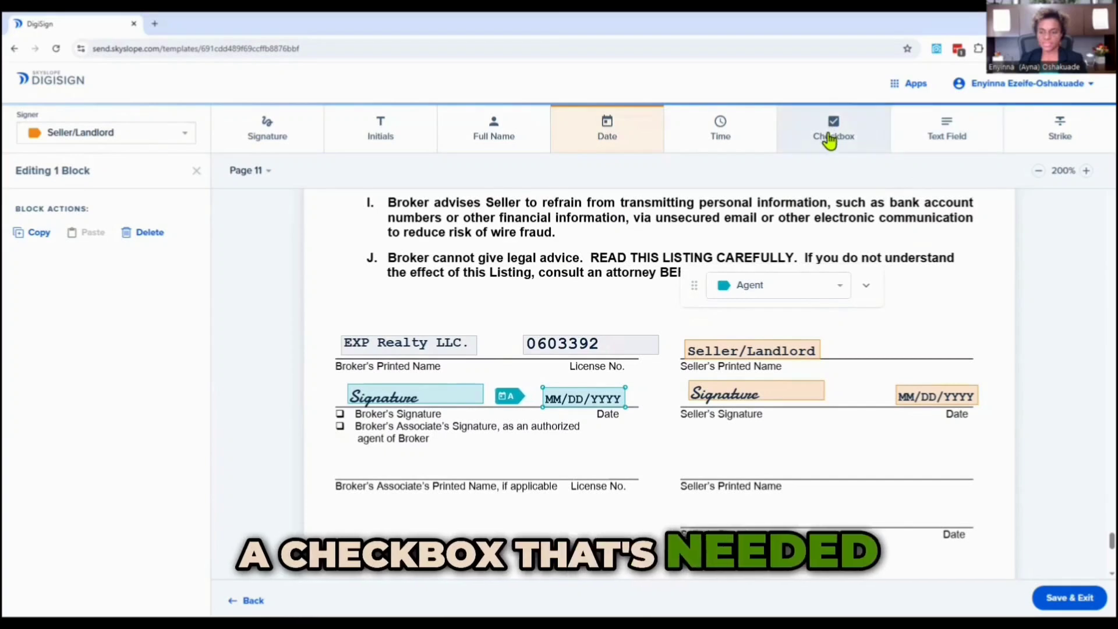
{"action": "left_click", "coordinate": [340, 426]}
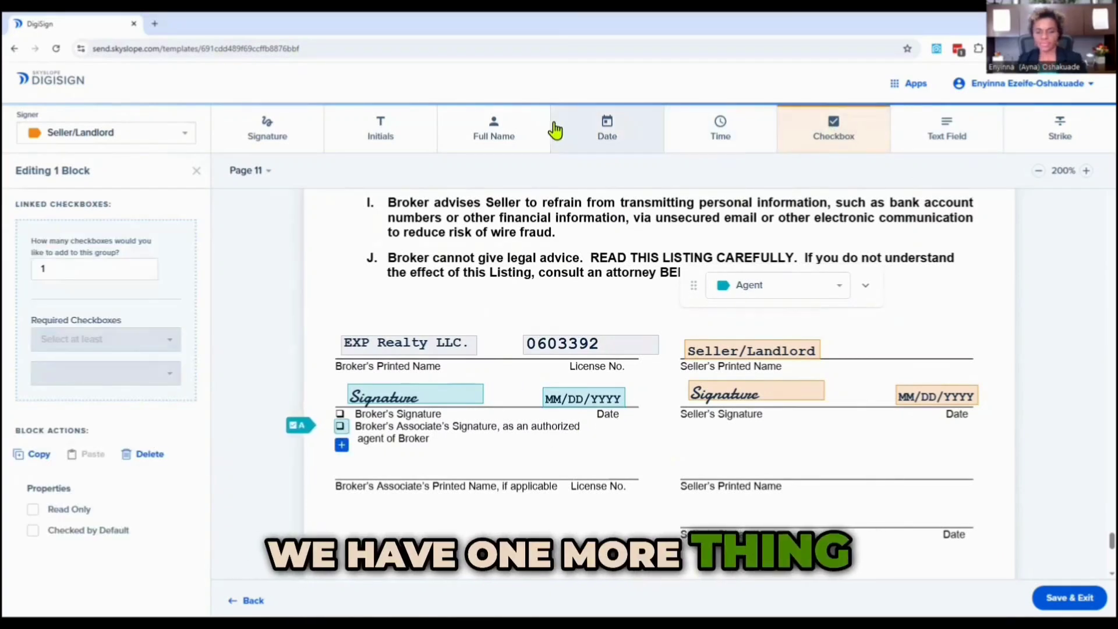
Place a Full Name block on the Broker's Associate's Printed Name line and assign it to the Agent.
{"action": "left_click", "coordinate": [494, 129]}
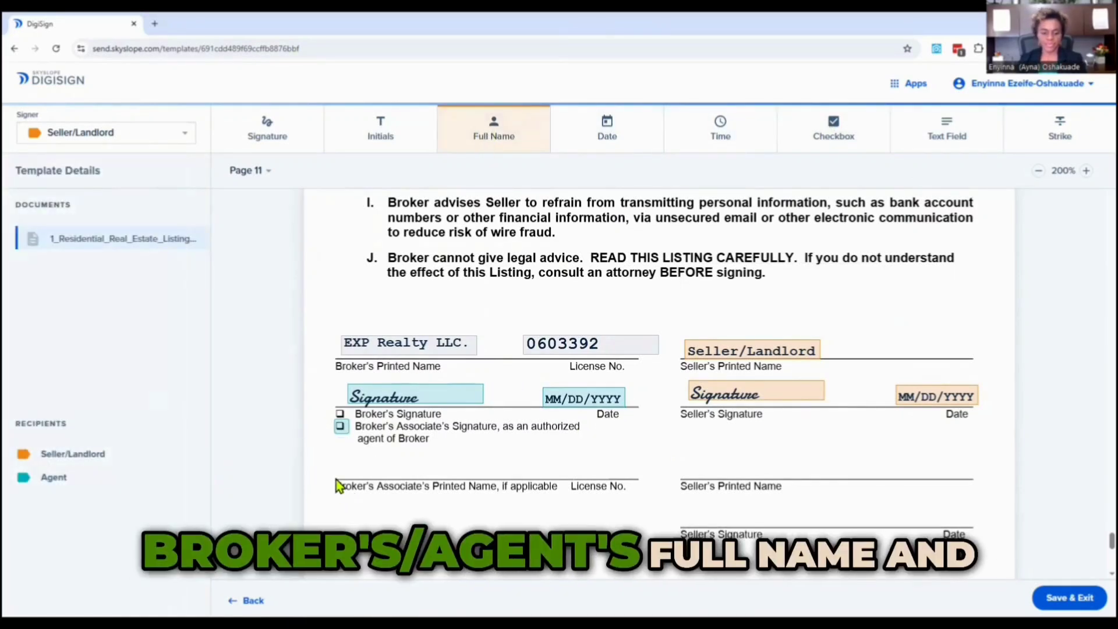
{"action": "left_click", "coordinate": [397, 466]}
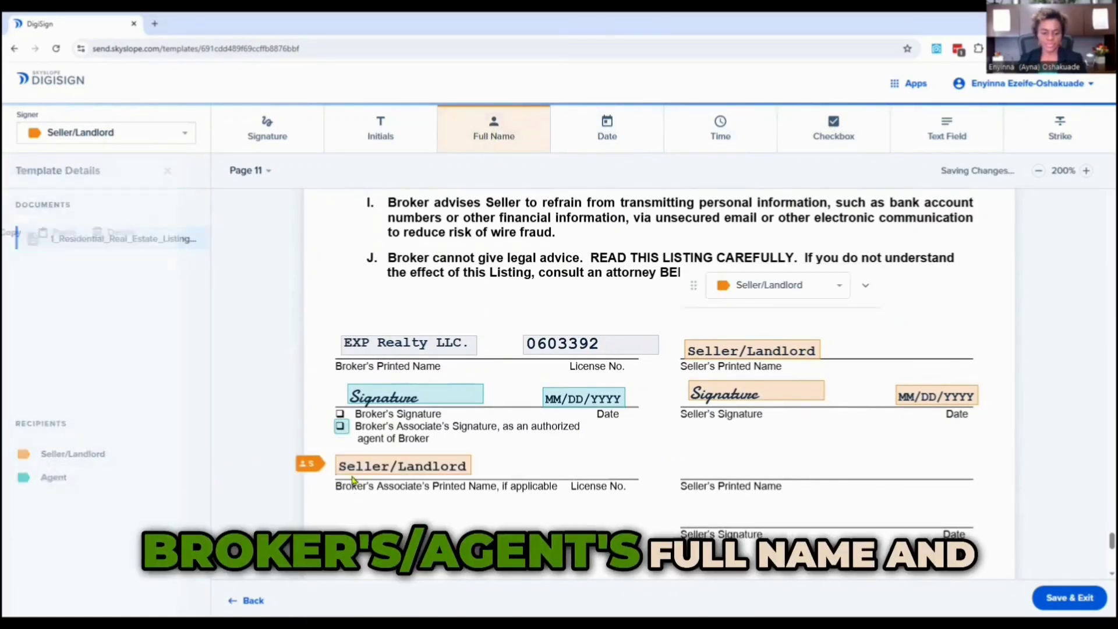
{"action": "left_click", "coordinate": [745, 287]}
{"action": "left_click", "coordinate": [751, 315]}
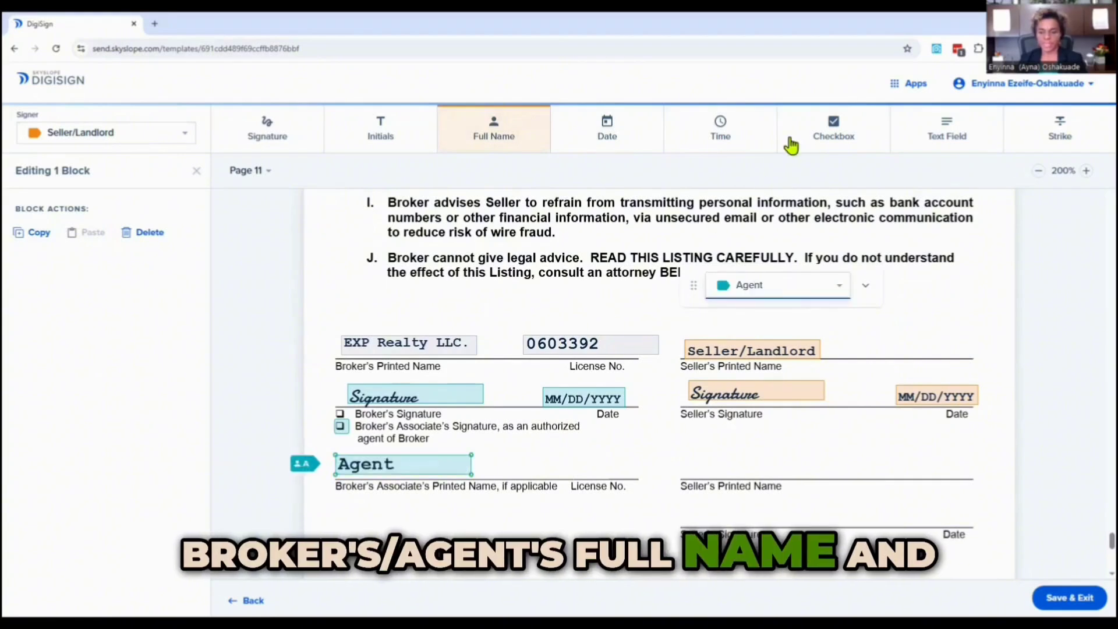
Add a read-only text field at the associate's License No. with the agent's license number.
{"action": "left_click", "coordinate": [944, 138]}
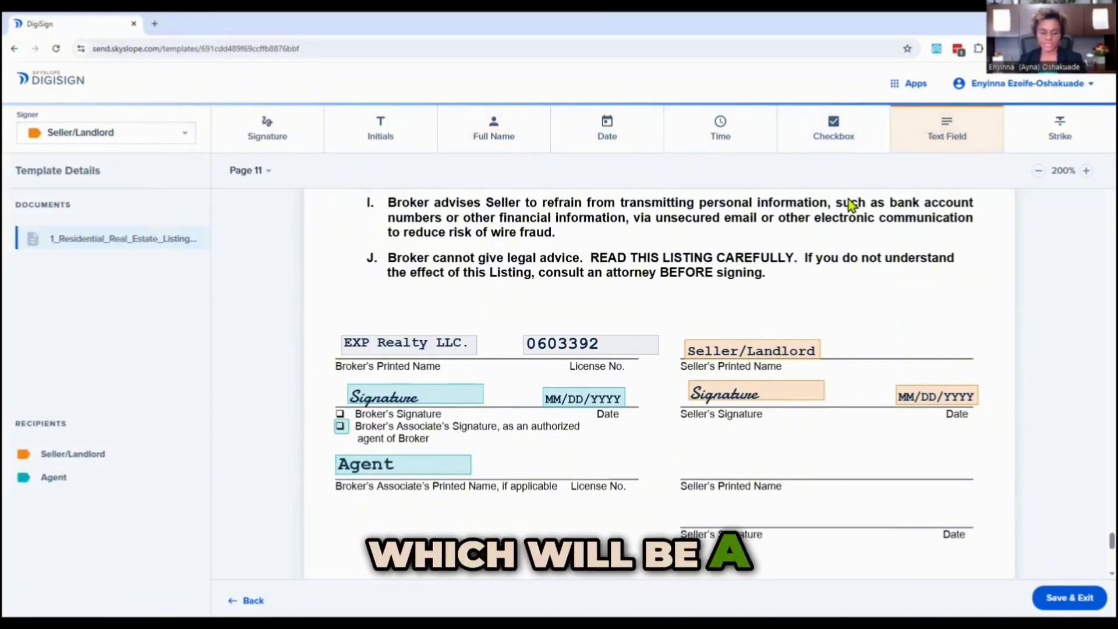
{"action": "left_click", "coordinate": [578, 469]}
{"action": "left_click_drag", "start_coordinate": [582, 467], "coordinate": [555, 474]}
{"action": "left_click", "coordinate": [555, 473]}
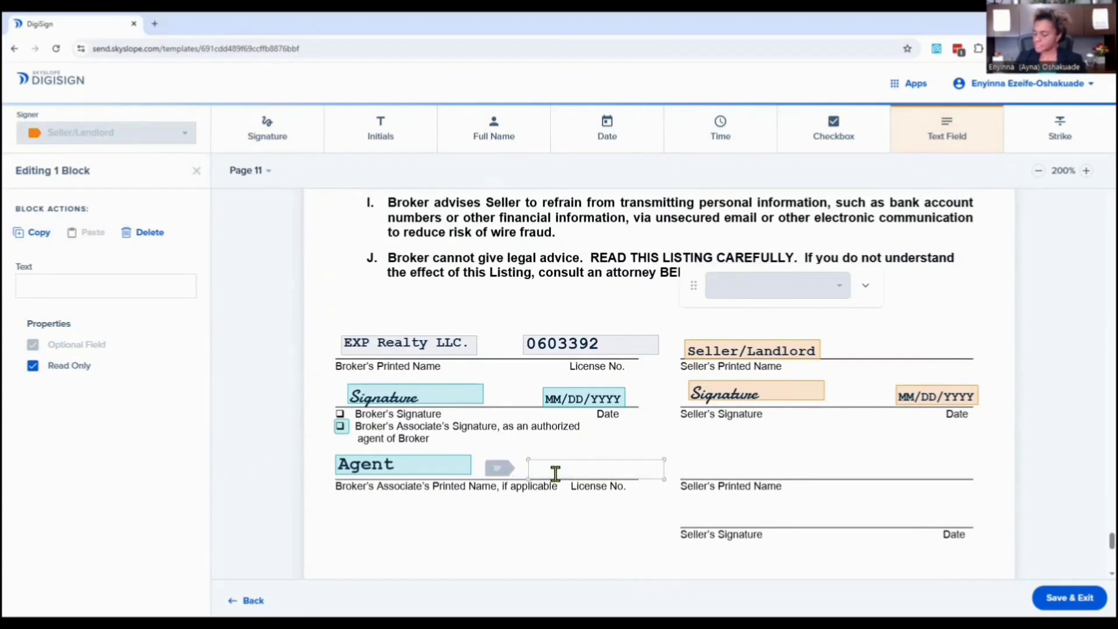
{"action": "type", "text": "0"}
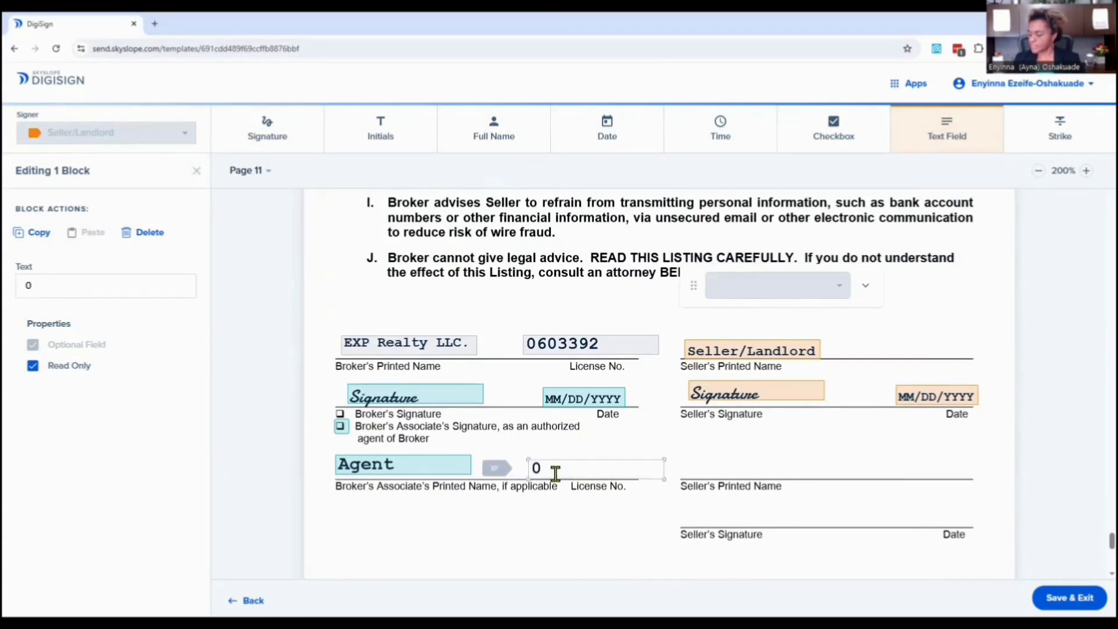
{"action": "type", "text": "606032"}
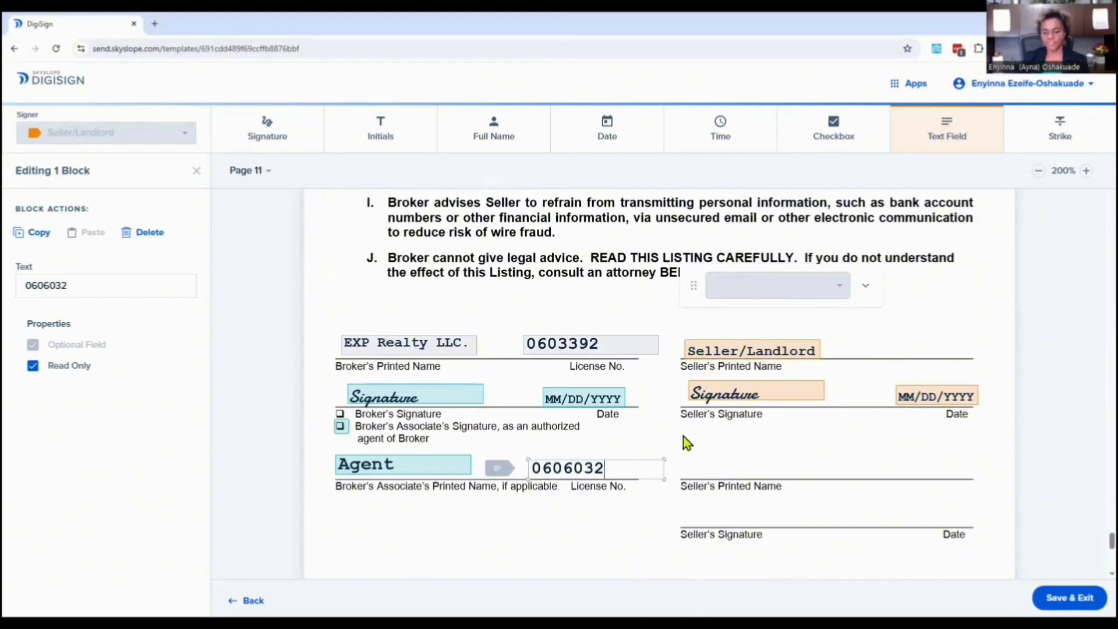
Save and exit the listing template.
{"action": "scroll", "coordinate": [687, 446], "scroll_direction": "down", "scroll_amount": 10}
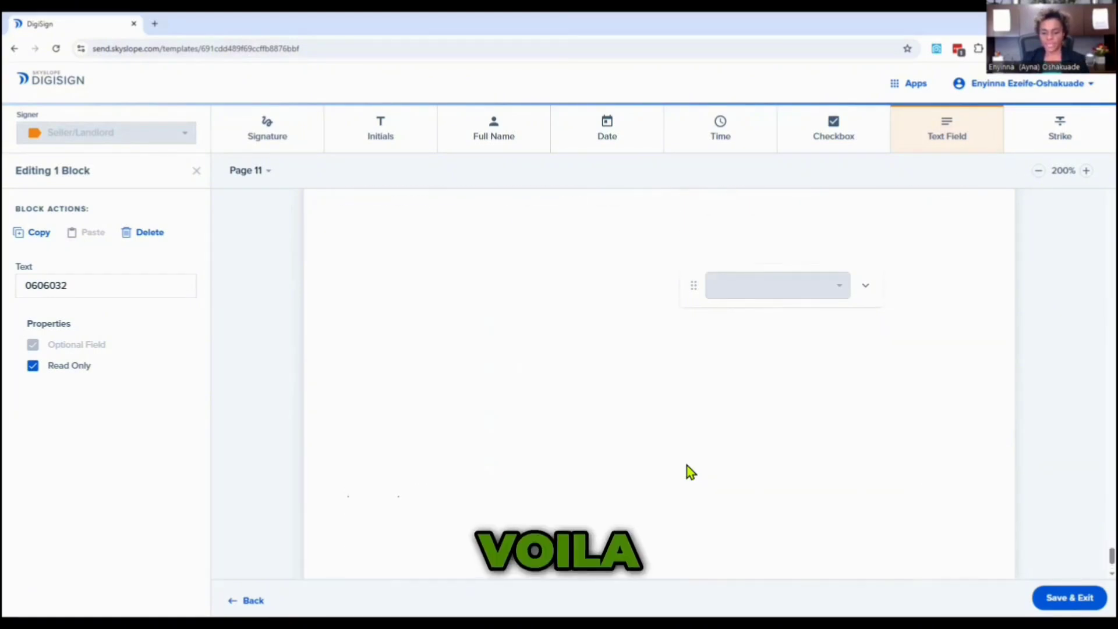
{"action": "scroll", "coordinate": [691, 472], "scroll_direction": "up", "scroll_amount": 15}
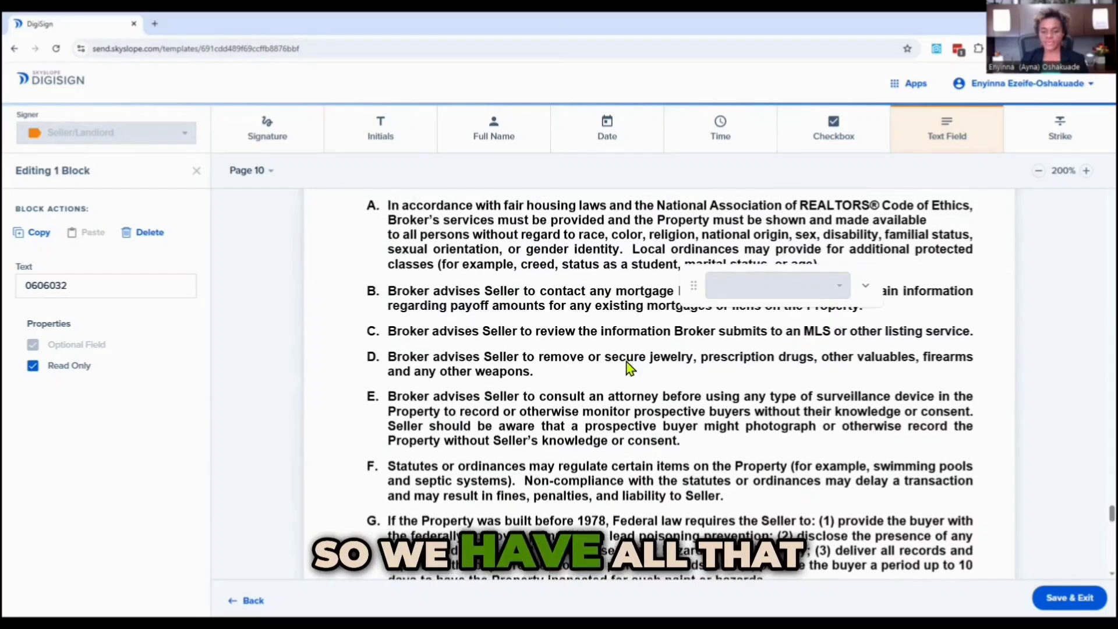
{"action": "scroll", "coordinate": [818, 440], "scroll_direction": "up", "scroll_amount": 4}
{"action": "scroll", "coordinate": [1019, 553], "scroll_direction": "up", "scroll_amount": 1}
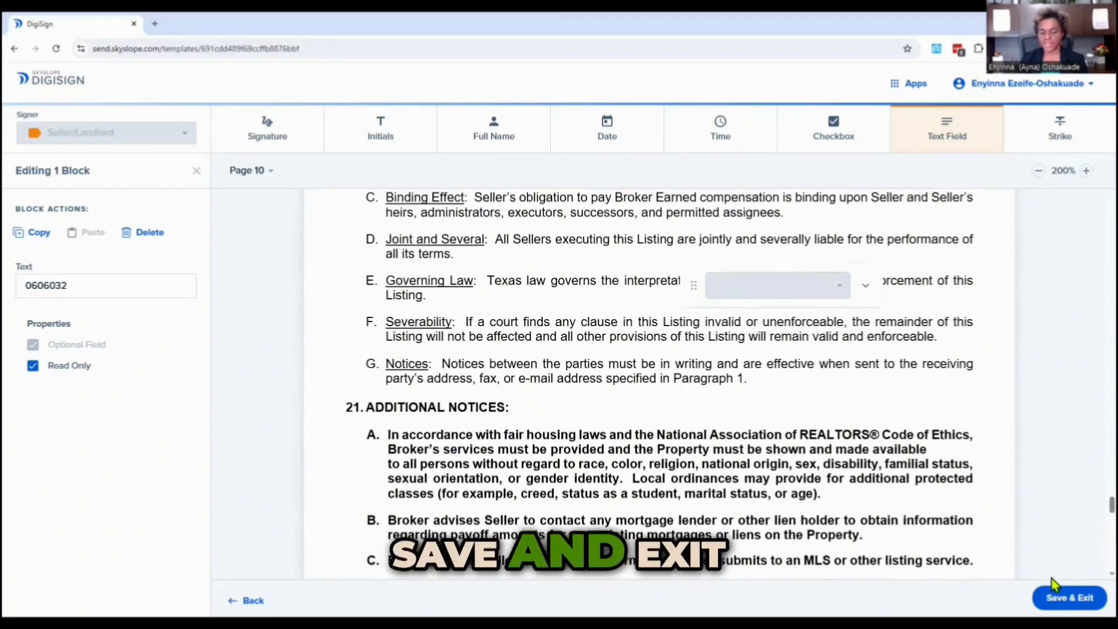
{"action": "left_click", "coordinate": [1067, 598]}
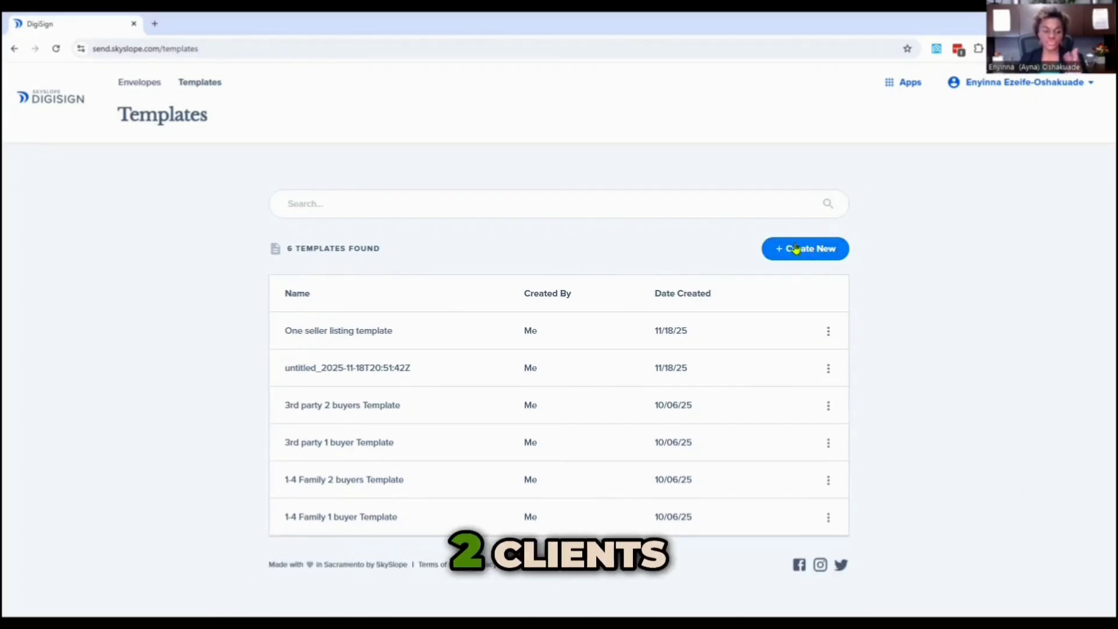
Create a new template and name it 2 buyers Rep. agreement.
{"action": "left_click", "coordinate": [796, 248]}
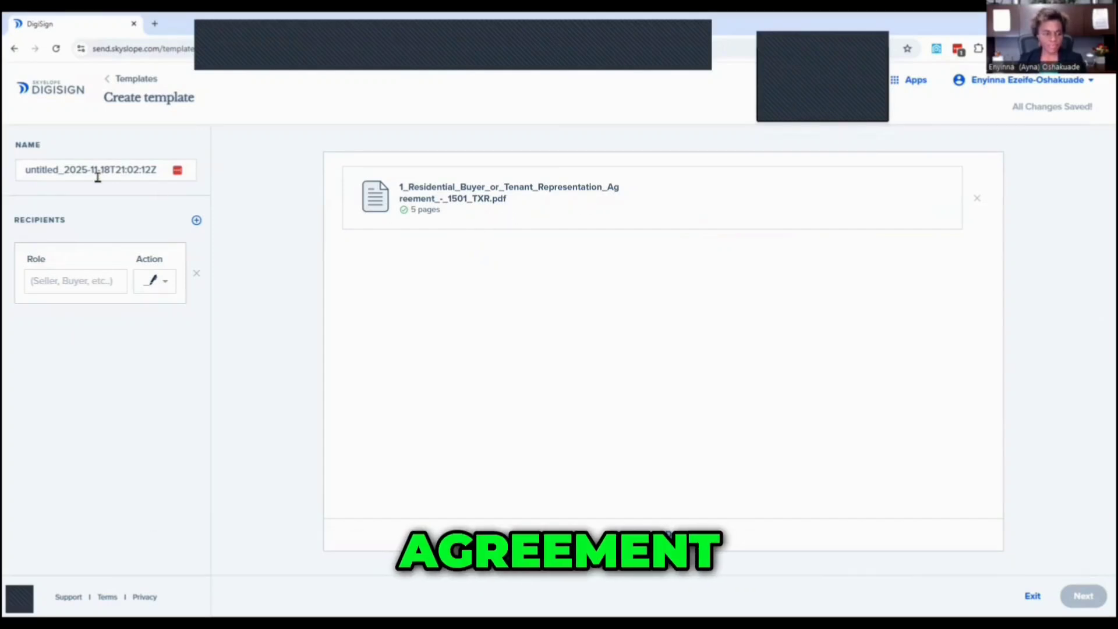
{"action": "left_click", "coordinate": [68, 174]}
{"action": "left_click_drag", "start_coordinate": [20, 169], "coordinate": [155, 169]}
{"action": "type", "text": "2 buyers Rep. agreement"}
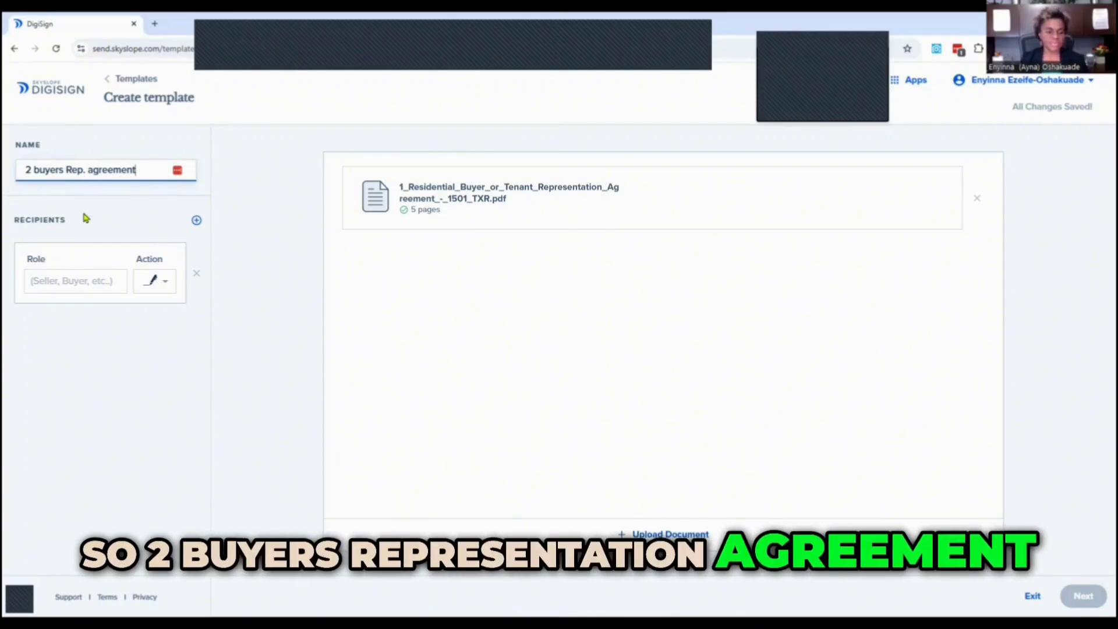
Add two recipients, both with the role Purchaser/Tenant.
{"action": "left_click", "coordinate": [61, 283]}
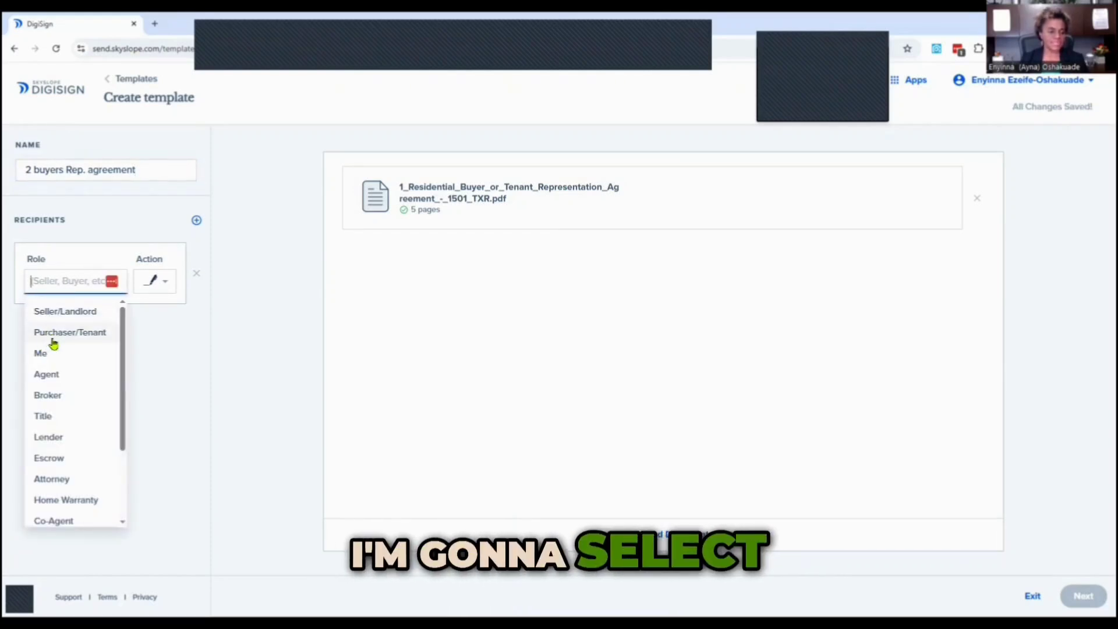
{"action": "left_click", "coordinate": [72, 333]}
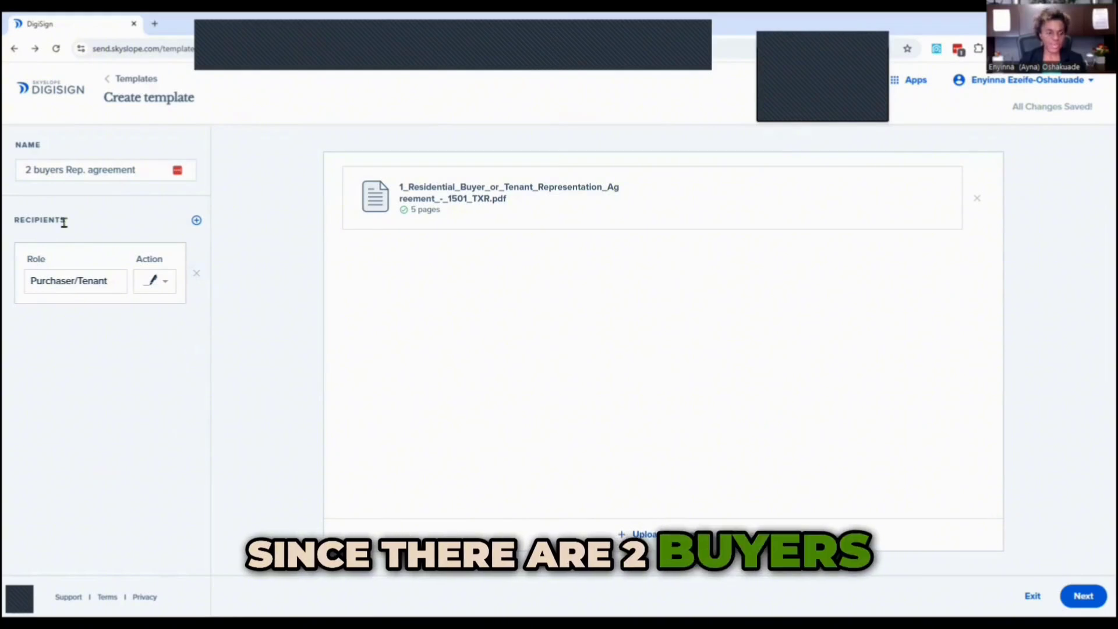
{"action": "left_click", "coordinate": [198, 221]}
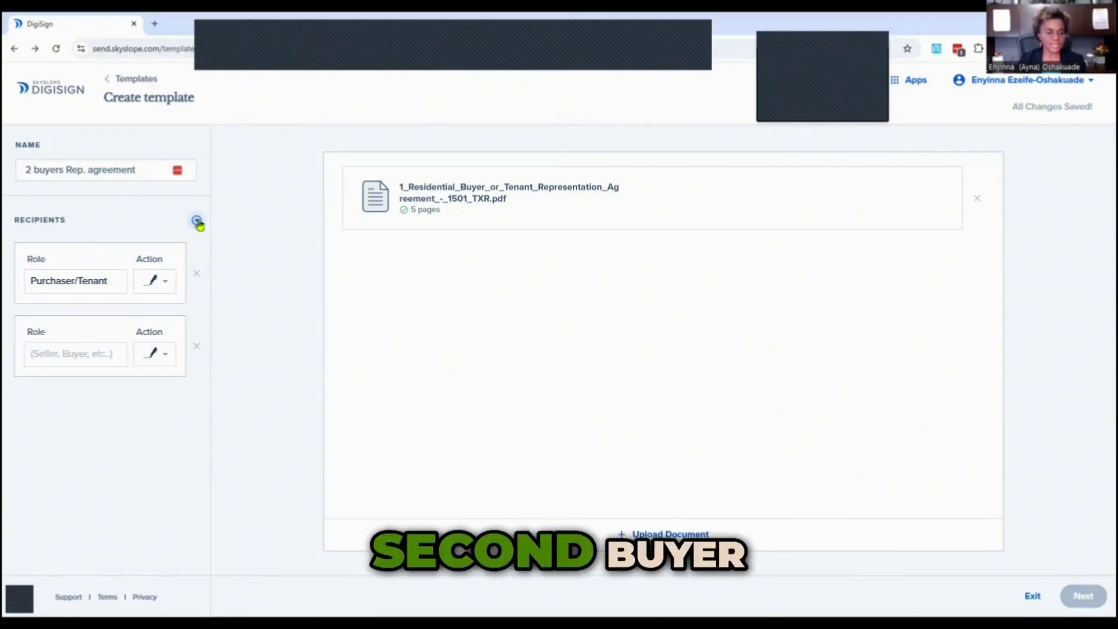
{"action": "left_click", "coordinate": [53, 359]}
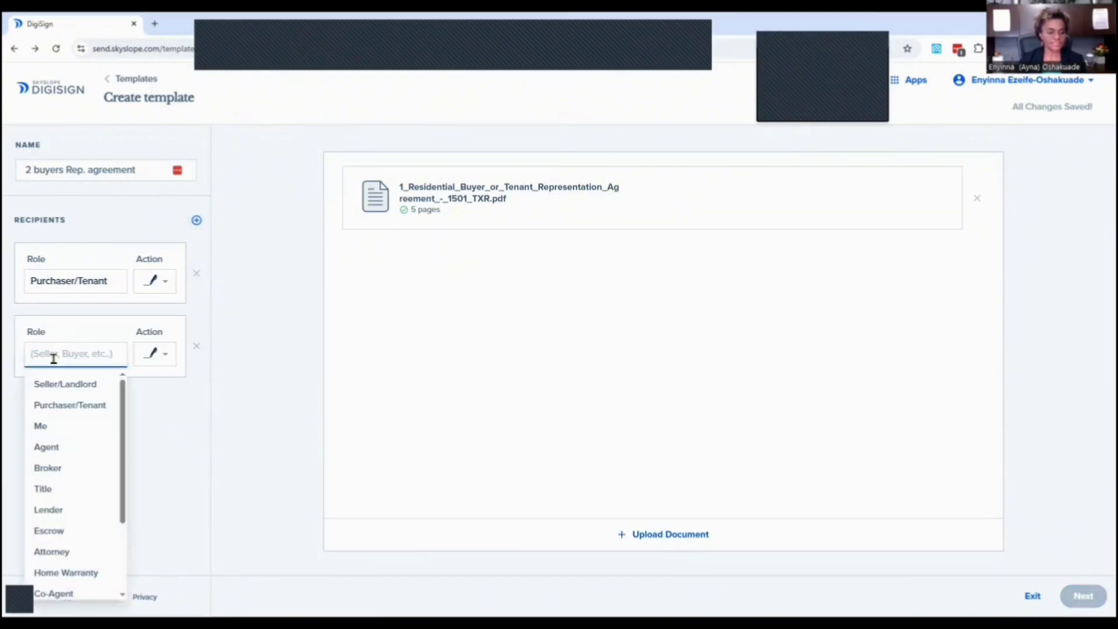
{"action": "left_click", "coordinate": [64, 406]}
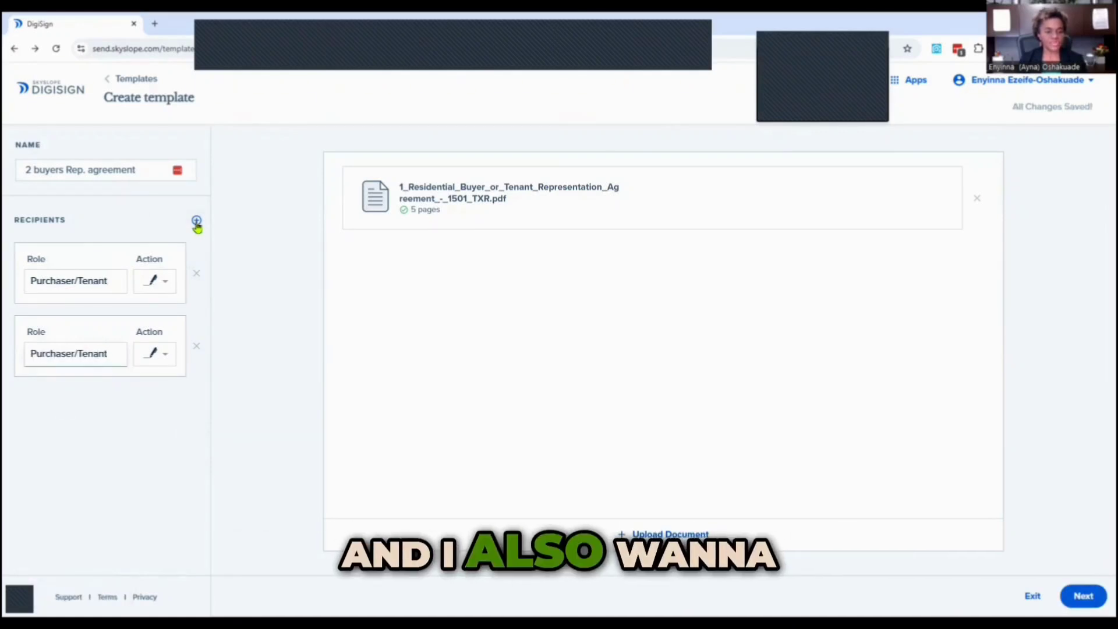
Add a third recipient with the role Me and continue to field placement.
{"action": "left_click", "coordinate": [196, 222]}
{"action": "left_click", "coordinate": [56, 419]}
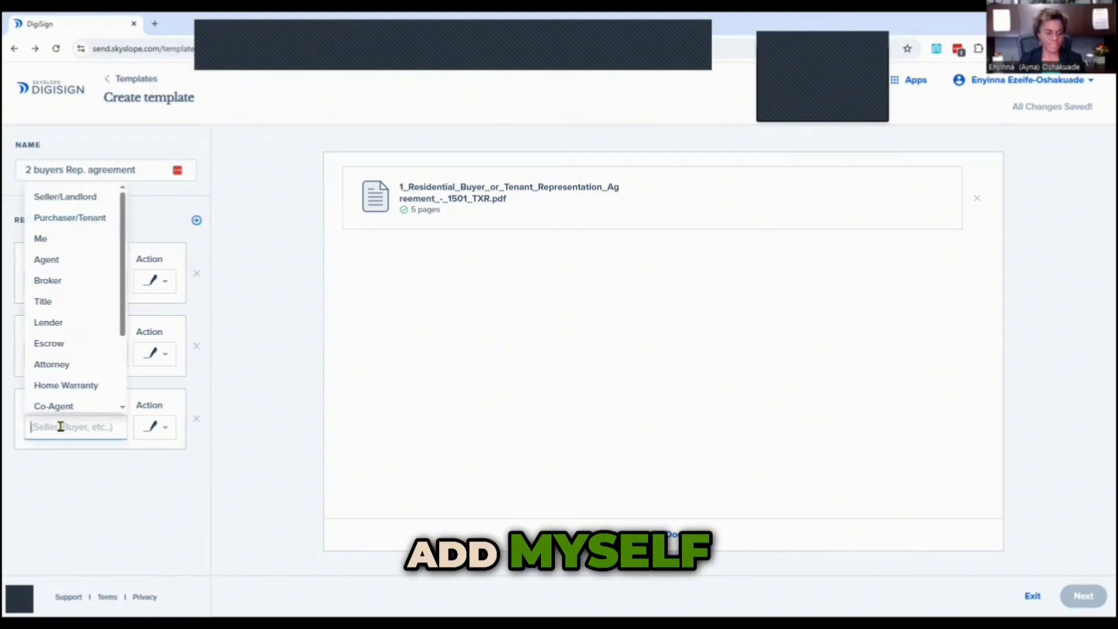
{"action": "left_click", "coordinate": [41, 239]}
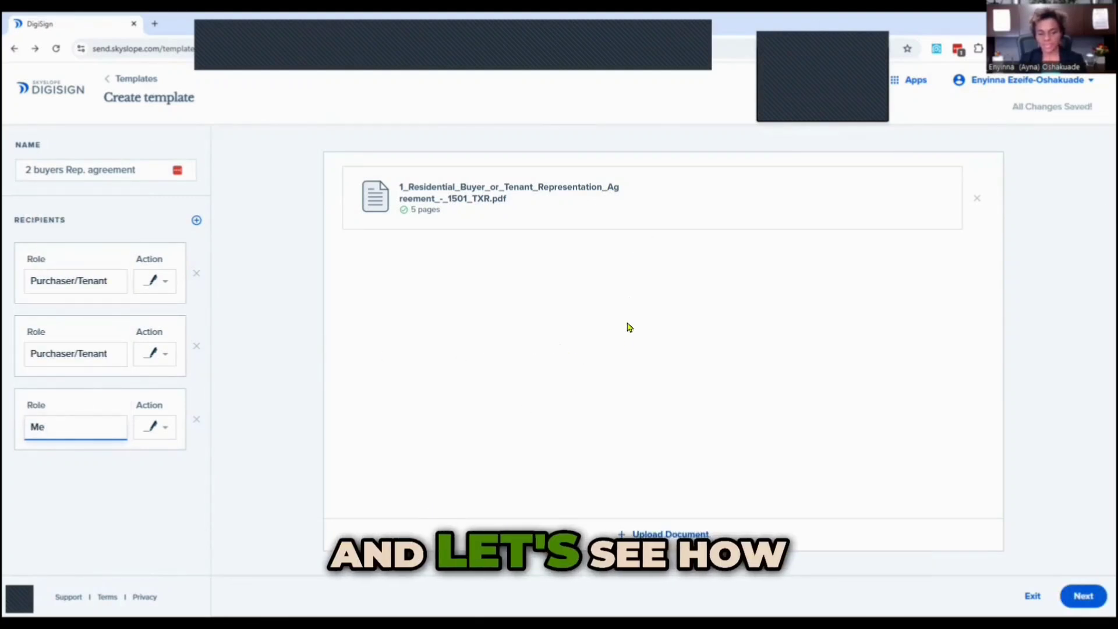
{"action": "left_click", "coordinate": [1082, 595]}
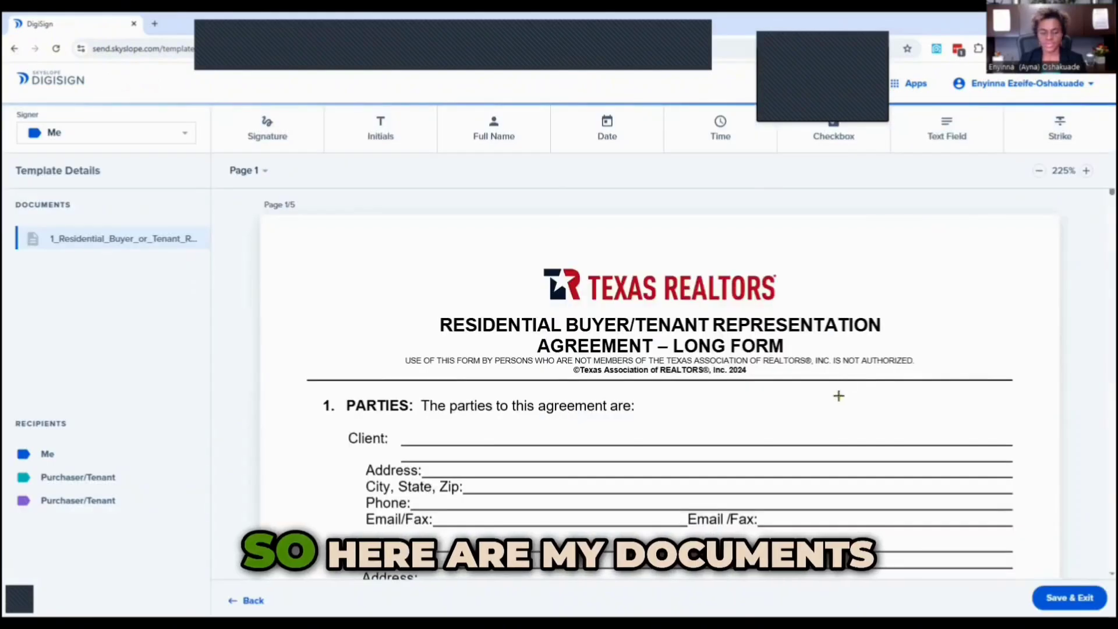
Place a Full Name block on the Client line of page 1 assigned to the first Purchaser/Tenant.
{"action": "scroll", "coordinate": [836, 399], "scroll_direction": "down", "scroll_amount": 3}
{"action": "scroll", "coordinate": [672, 219], "scroll_direction": "up", "scroll_amount": 1}
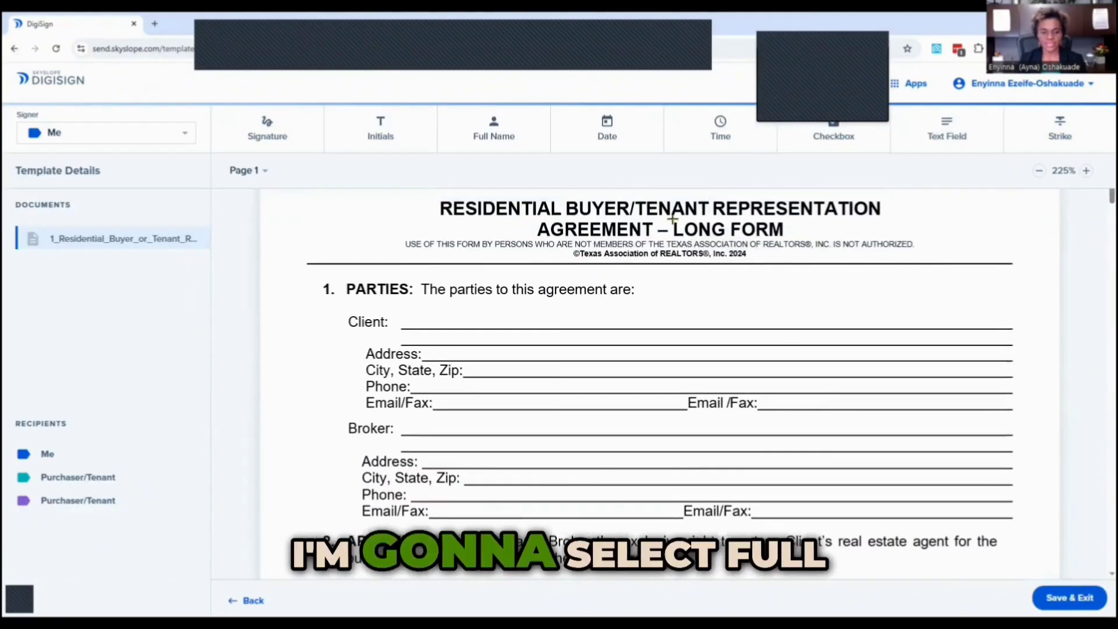
{"action": "left_click", "coordinate": [502, 129]}
{"action": "left_click", "coordinate": [415, 323]}
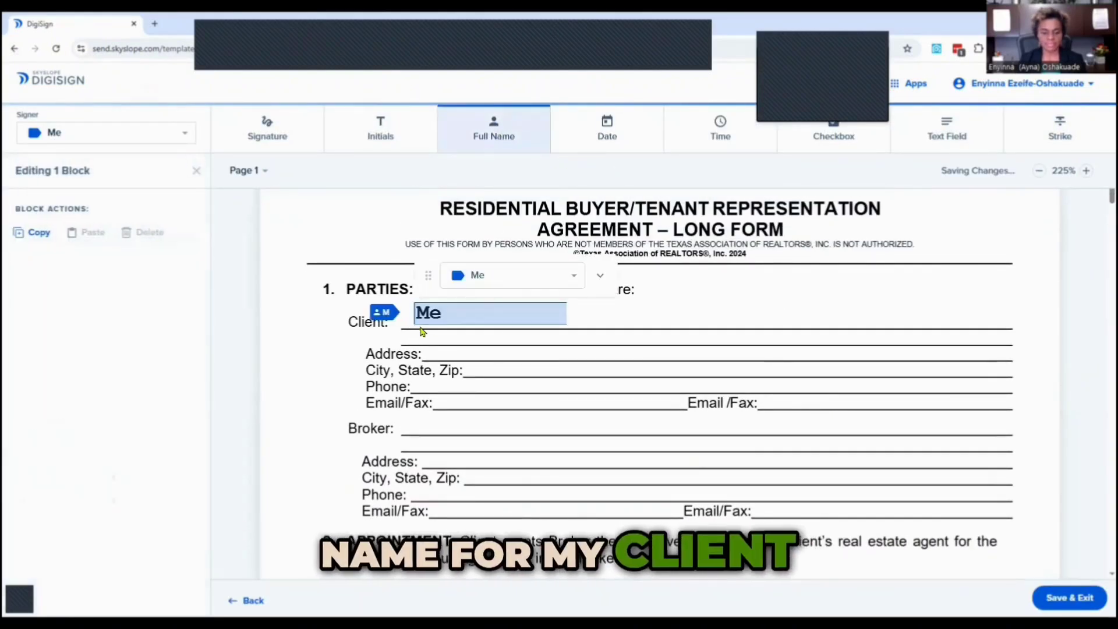
{"action": "left_click", "coordinate": [504, 279]}
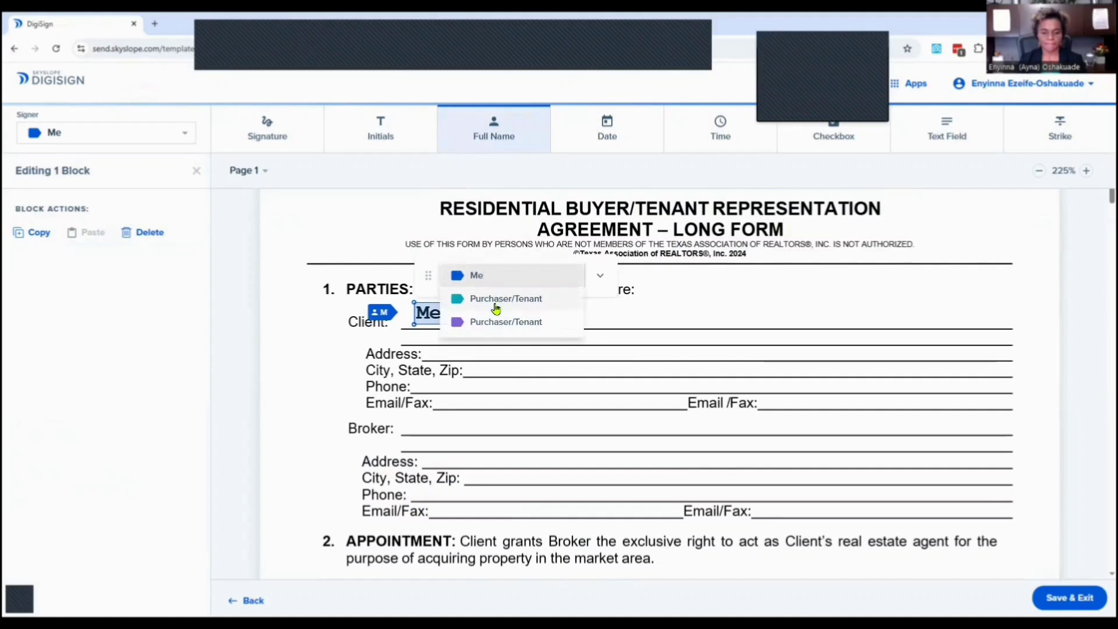
{"action": "left_click", "coordinate": [498, 300]}
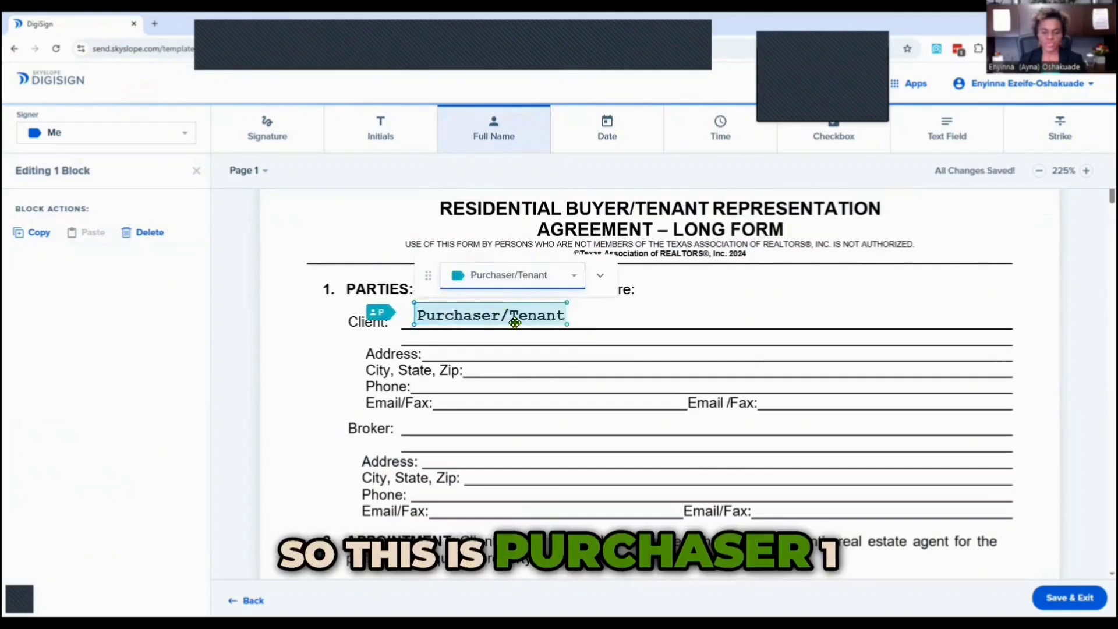
Add a second Full Name block below it for the second Purchaser/Tenant.
{"action": "left_click", "coordinate": [620, 323]}
{"action": "left_click_drag", "start_coordinate": [631, 314], "coordinate": [442, 341]}
{"action": "left_click", "coordinate": [524, 274]}
{"action": "left_click", "coordinate": [508, 322]}
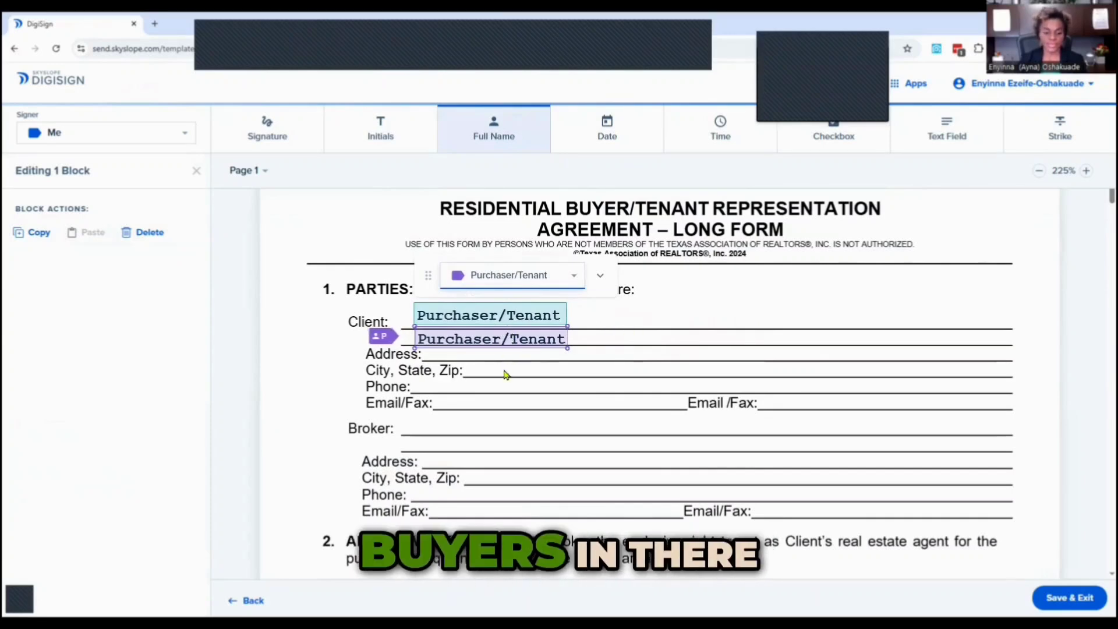
Place three Initials blocks in page 1's footer: Broker/Associate for Me, the two Client blanks for each Purchaser/Tenant.
{"action": "scroll", "coordinate": [522, 483], "scroll_direction": "down", "scroll_amount": 5}
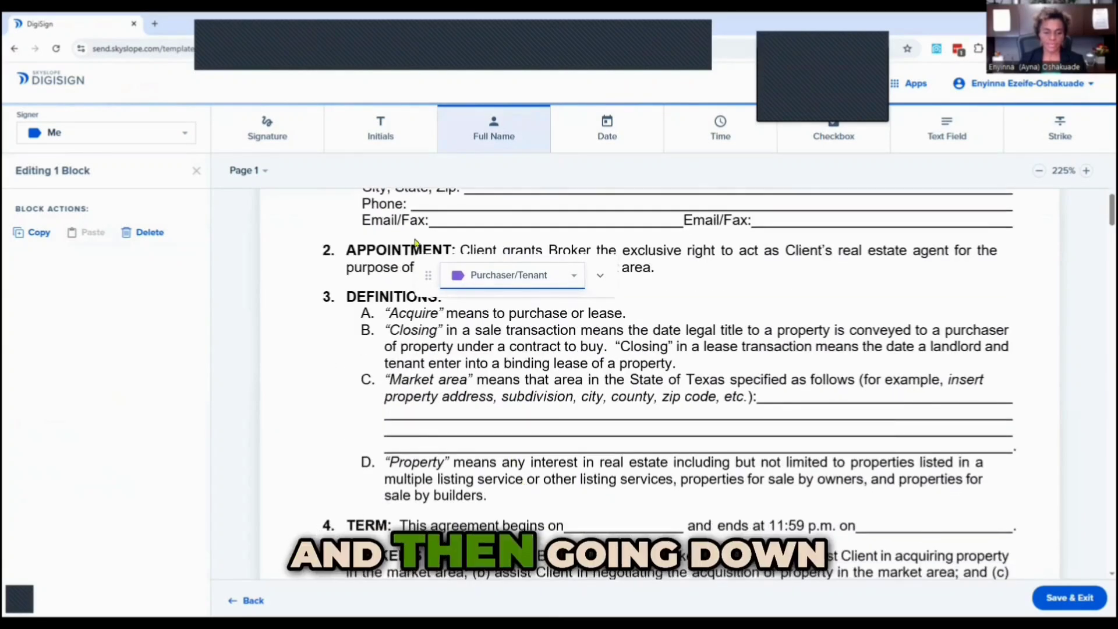
{"action": "left_click", "coordinate": [378, 136]}
{"action": "scroll", "coordinate": [674, 413], "scroll_direction": "down", "scroll_amount": 6}
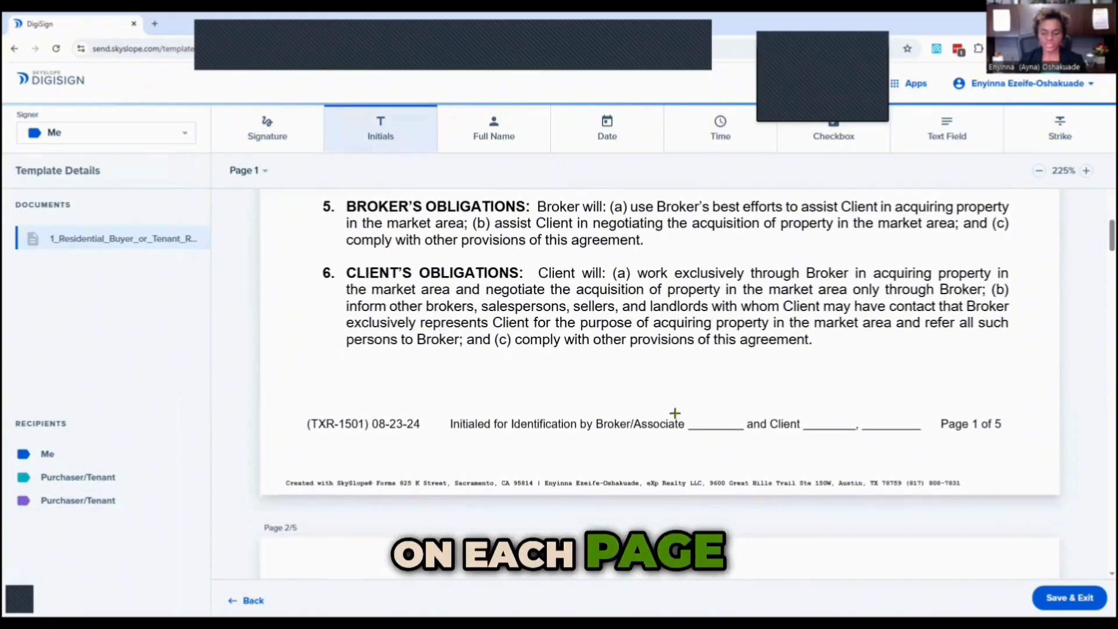
{"action": "left_click", "coordinate": [710, 429]}
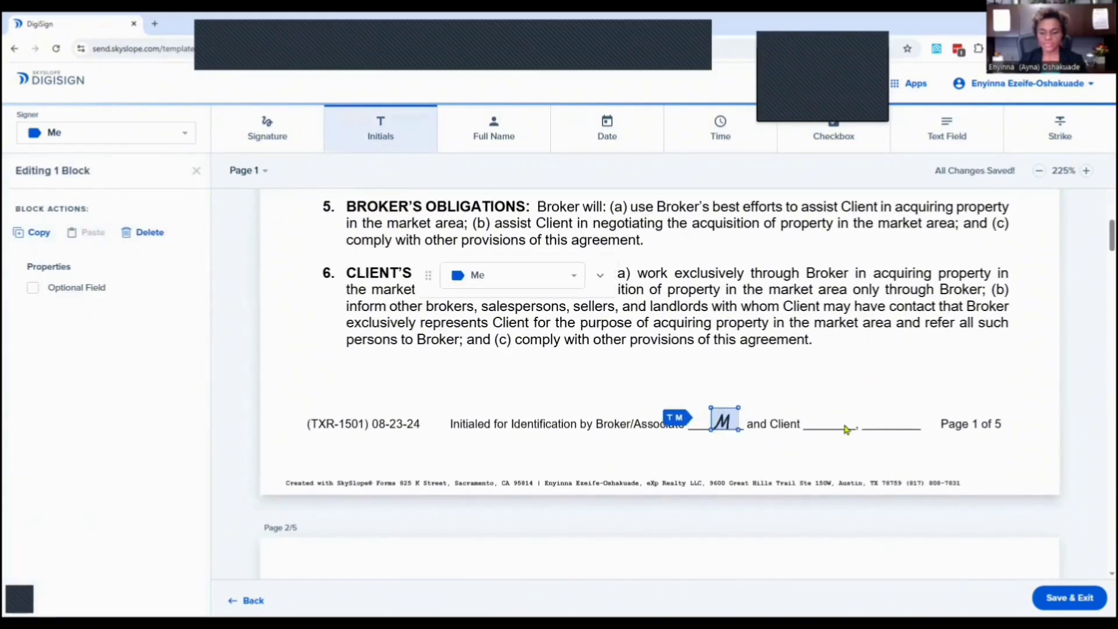
{"action": "left_click", "coordinate": [804, 429]}
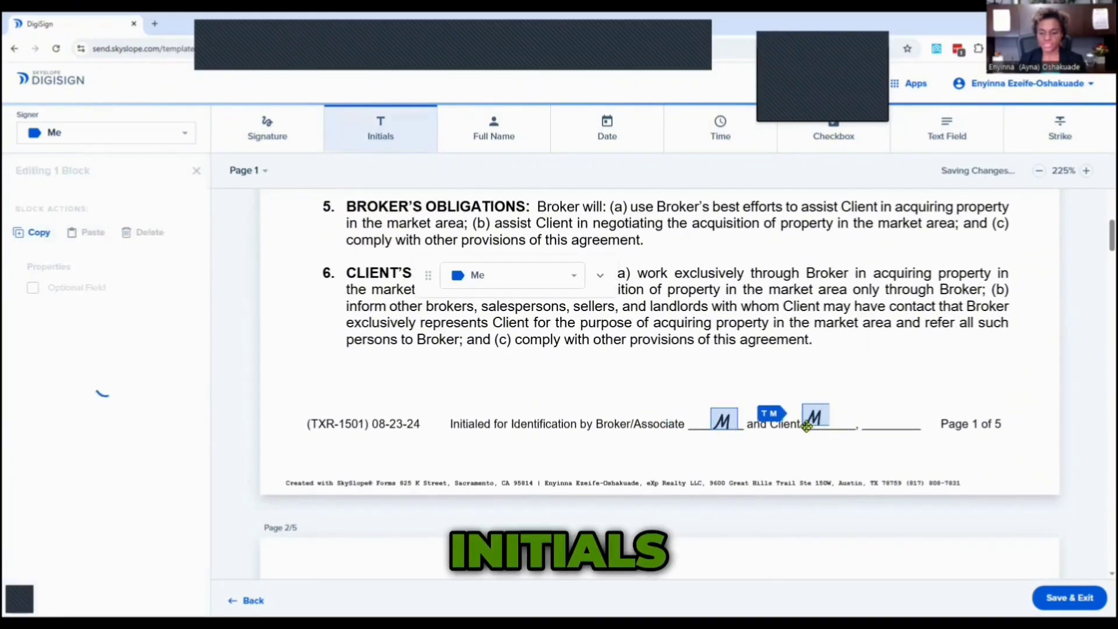
{"action": "left_click", "coordinate": [501, 278]}
{"action": "left_click", "coordinate": [501, 297]}
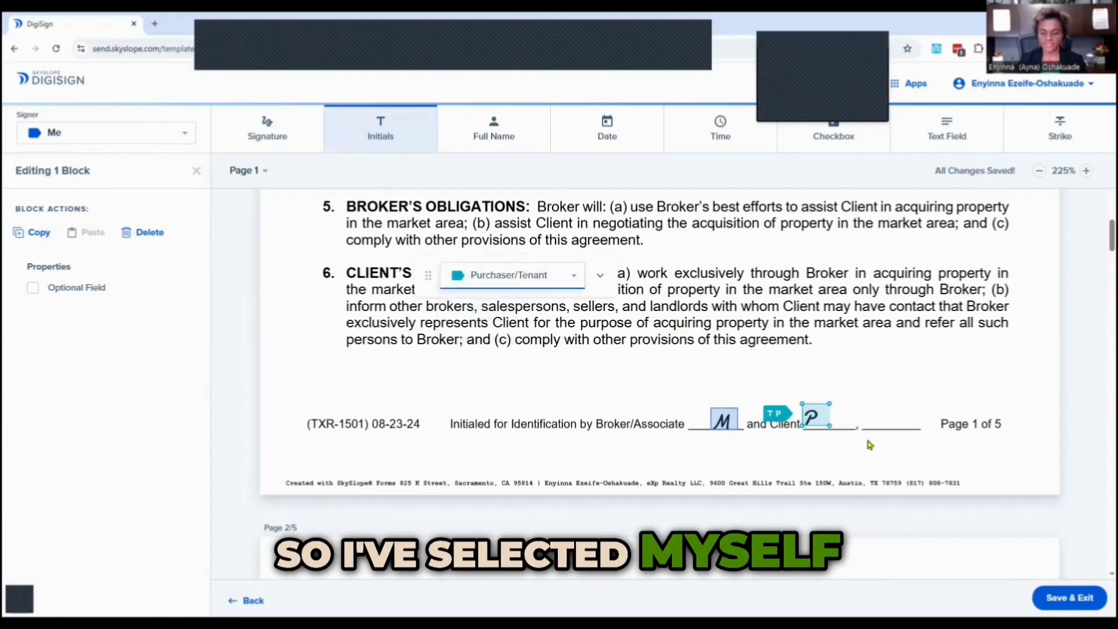
{"action": "left_click", "coordinate": [879, 433]}
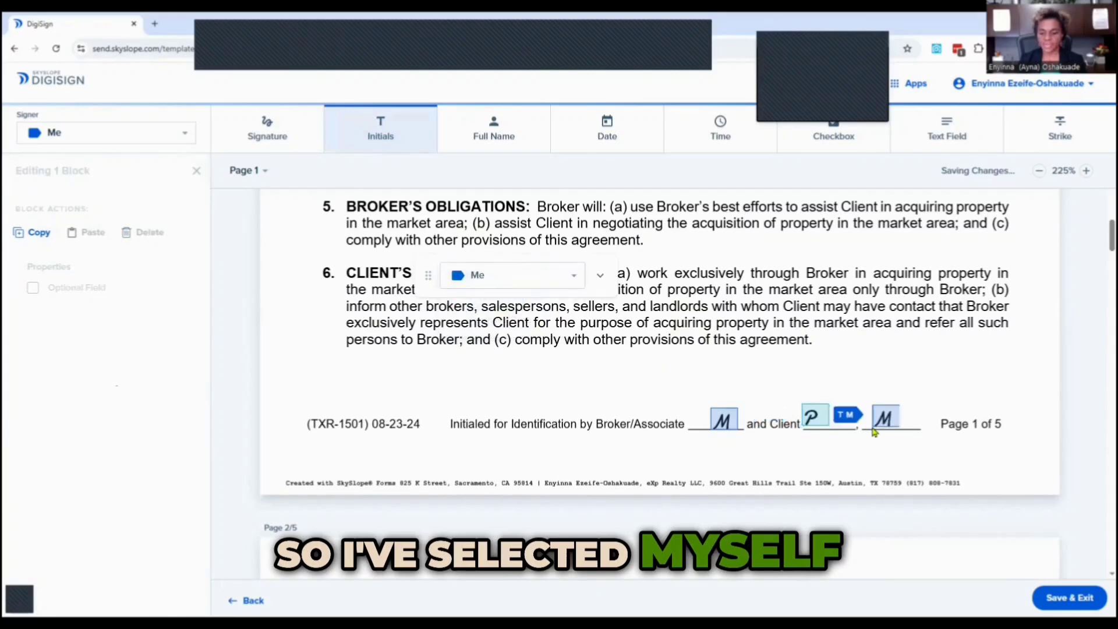
{"action": "left_click", "coordinate": [504, 279]}
{"action": "left_click", "coordinate": [495, 324]}
Place Initials blocks in page 2's footer for Me and for the first and second Purchaser/Tenant.
{"action": "scroll", "coordinate": [725, 441], "scroll_direction": "down", "scroll_amount": 10}
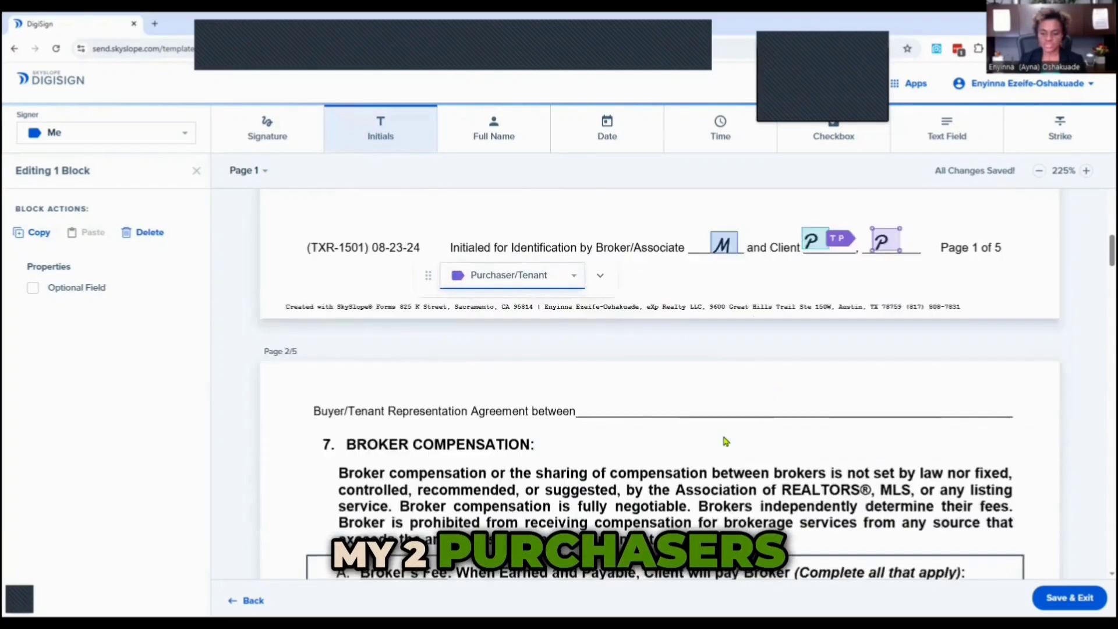
{"action": "scroll", "coordinate": [724, 440], "scroll_direction": "down", "scroll_amount": 10}
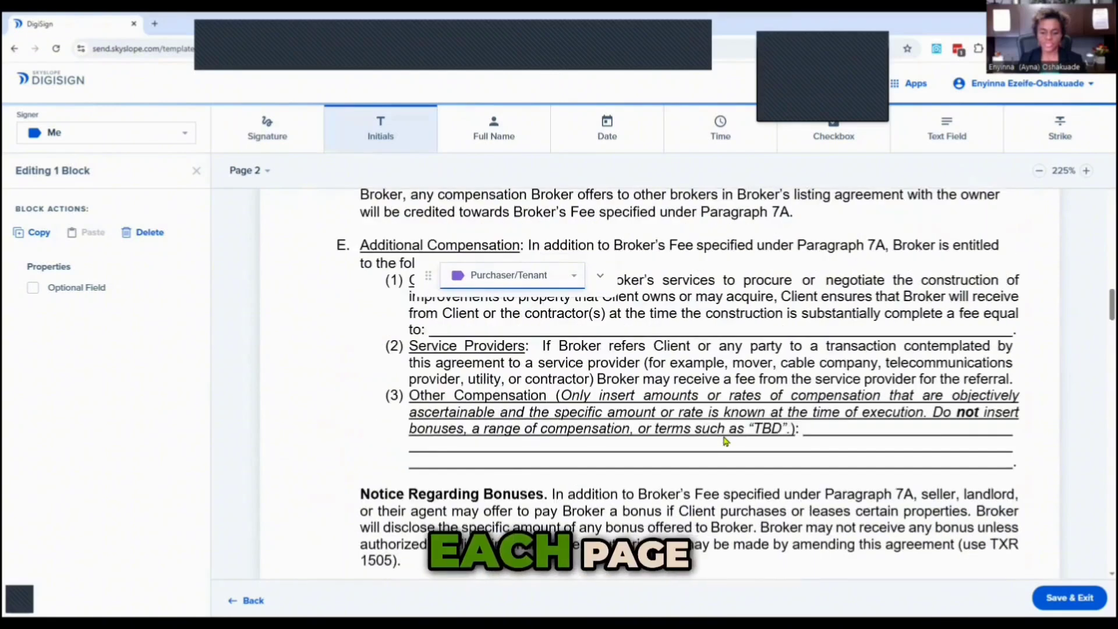
{"action": "left_click", "coordinate": [701, 363]}
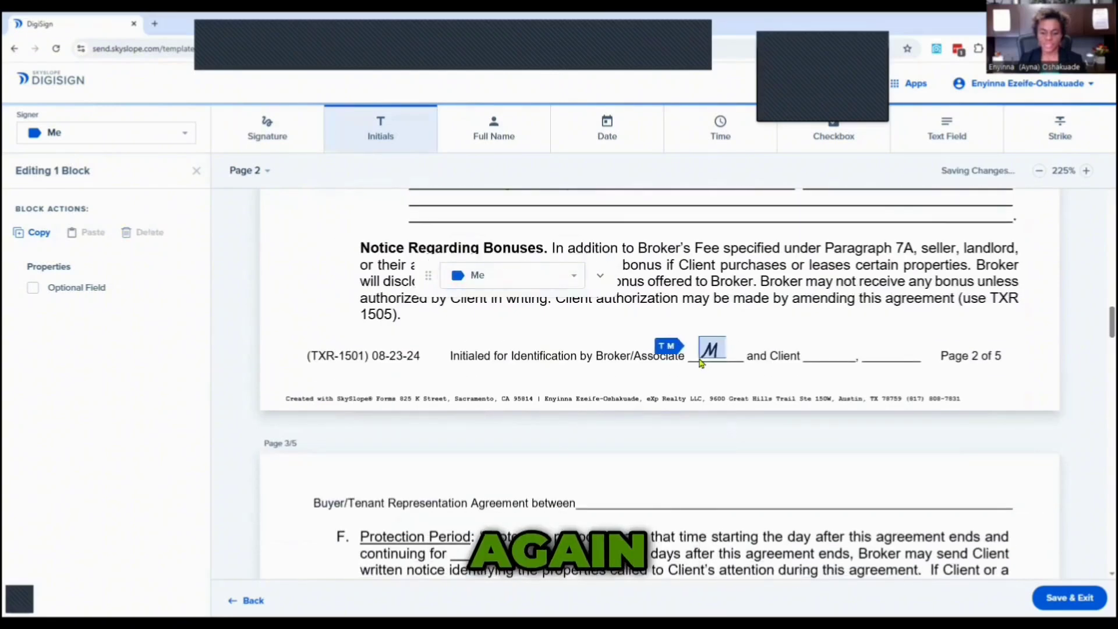
{"action": "left_click", "coordinate": [806, 362]}
{"action": "left_click", "coordinate": [518, 286]}
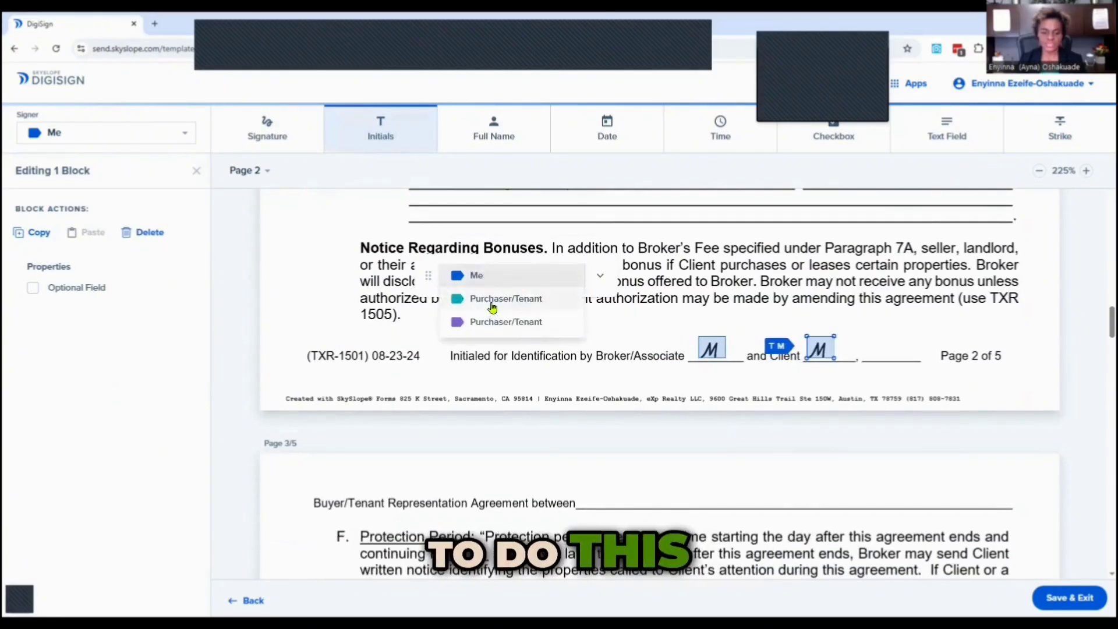
{"action": "left_click", "coordinate": [492, 300]}
{"action": "left_click", "coordinate": [872, 362]}
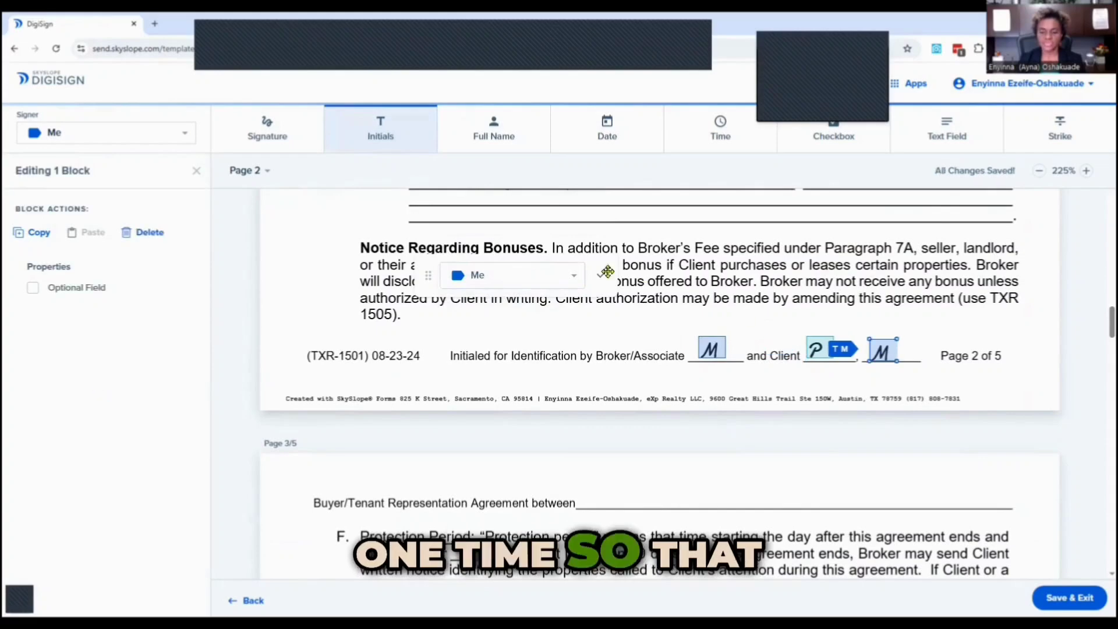
{"action": "left_click", "coordinate": [601, 275]}
{"action": "left_click", "coordinate": [499, 324]}
Place Initials blocks in page 3's footer for Me and both Purchaser/Tenant recipients.
{"action": "scroll", "coordinate": [613, 399], "scroll_direction": "down", "scroll_amount": 6}
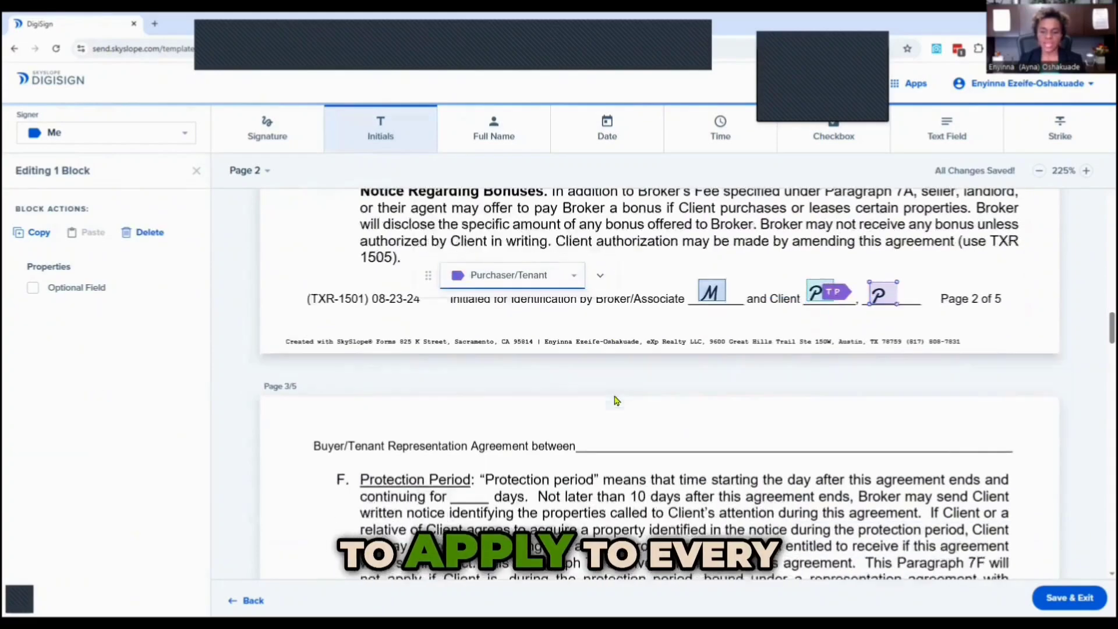
{"action": "scroll", "coordinate": [616, 402], "scroll_direction": "down", "scroll_amount": 10}
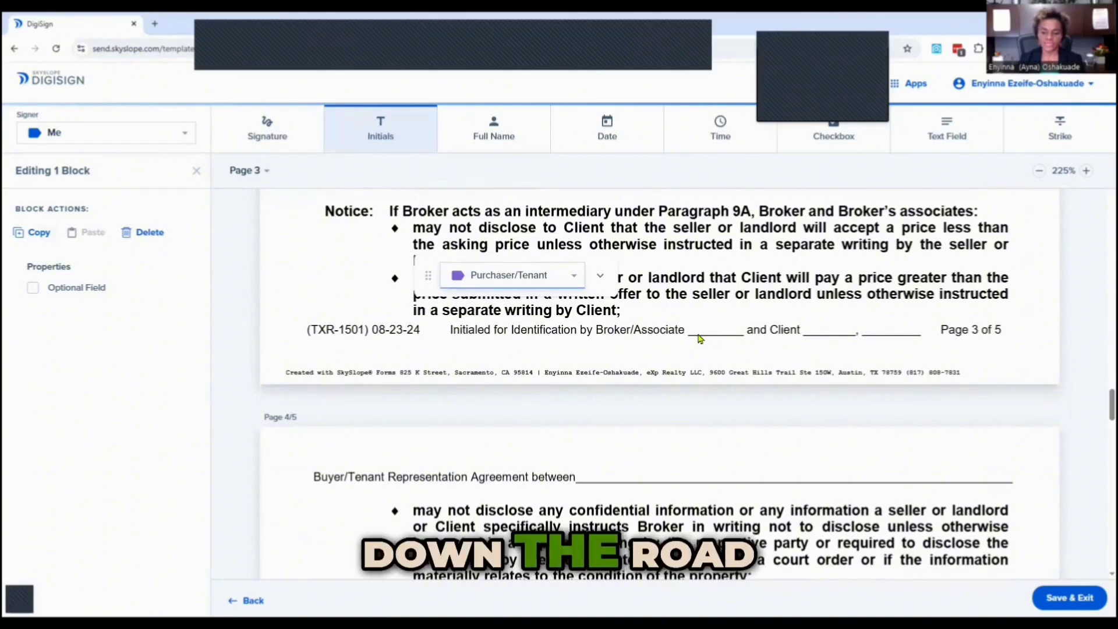
{"action": "left_click", "coordinate": [700, 336]}
{"action": "left_click", "coordinate": [815, 335]}
{"action": "left_click", "coordinate": [865, 337]}
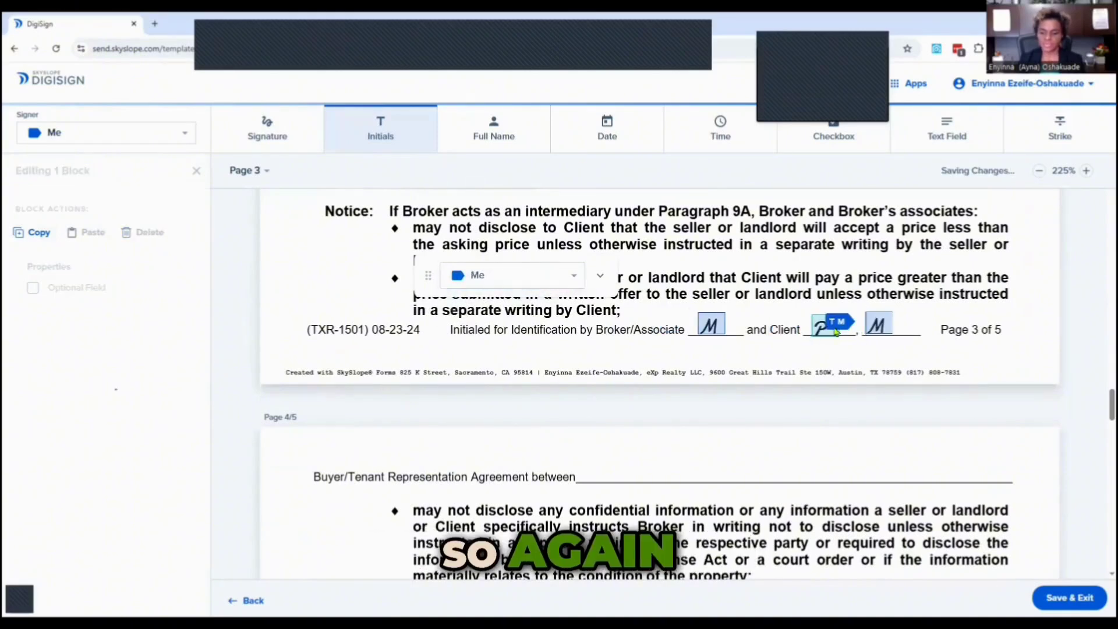
{"action": "left_click", "coordinate": [512, 274]}
{"action": "left_click", "coordinate": [518, 326]}
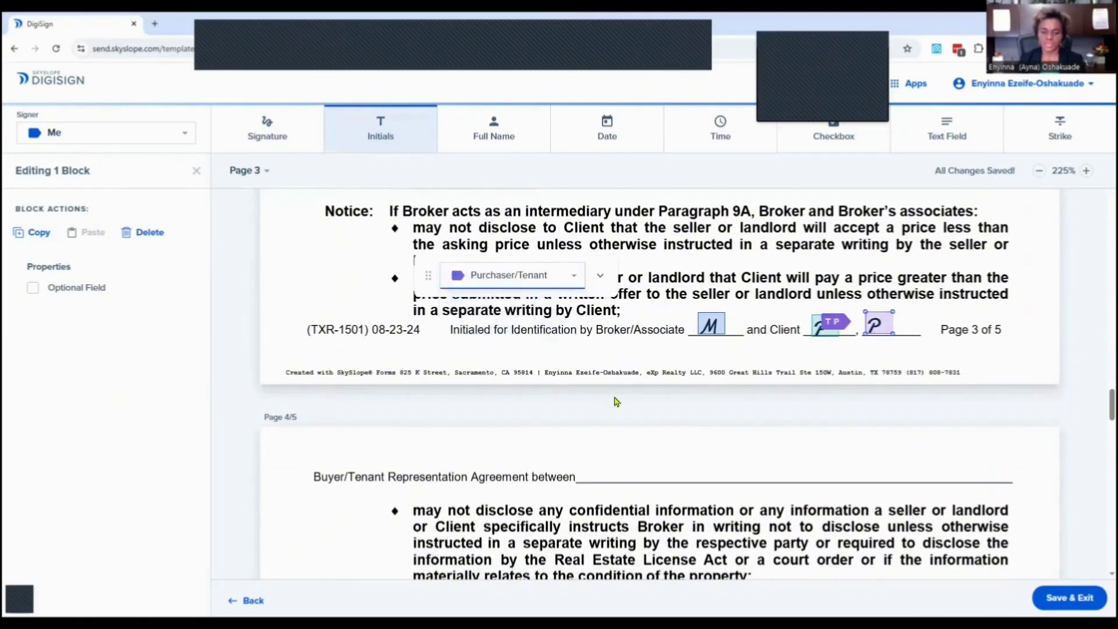
Place Initials blocks in page 4's footer for Me and both Purchaser/Tenant recipients.
{"action": "scroll", "coordinate": [659, 453], "scroll_direction": "down", "scroll_amount": 20}
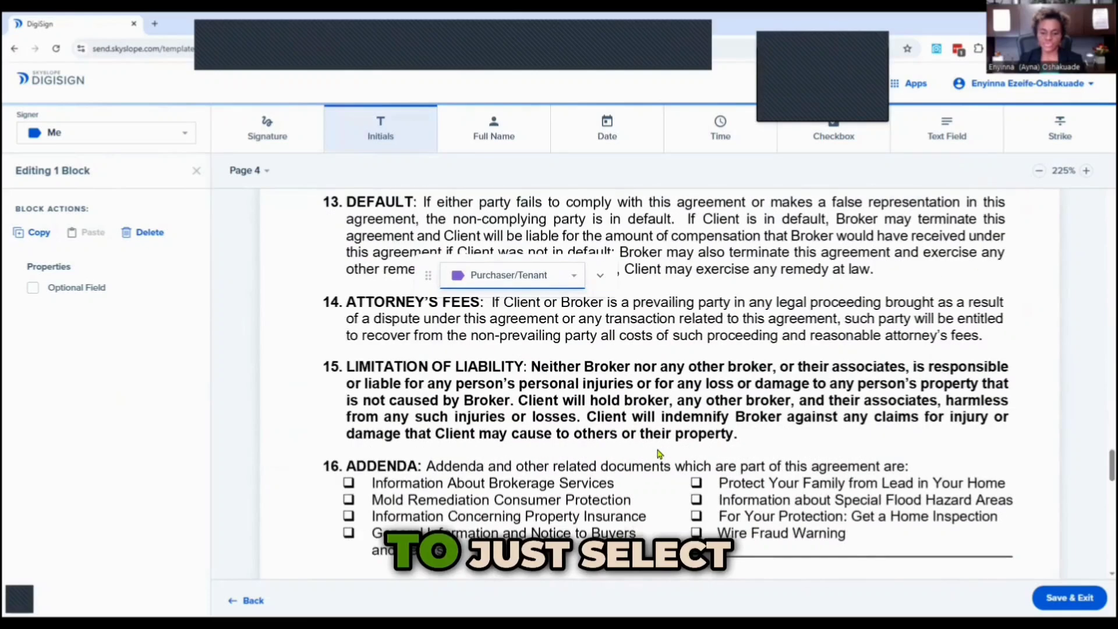
{"action": "left_click", "coordinate": [691, 371]}
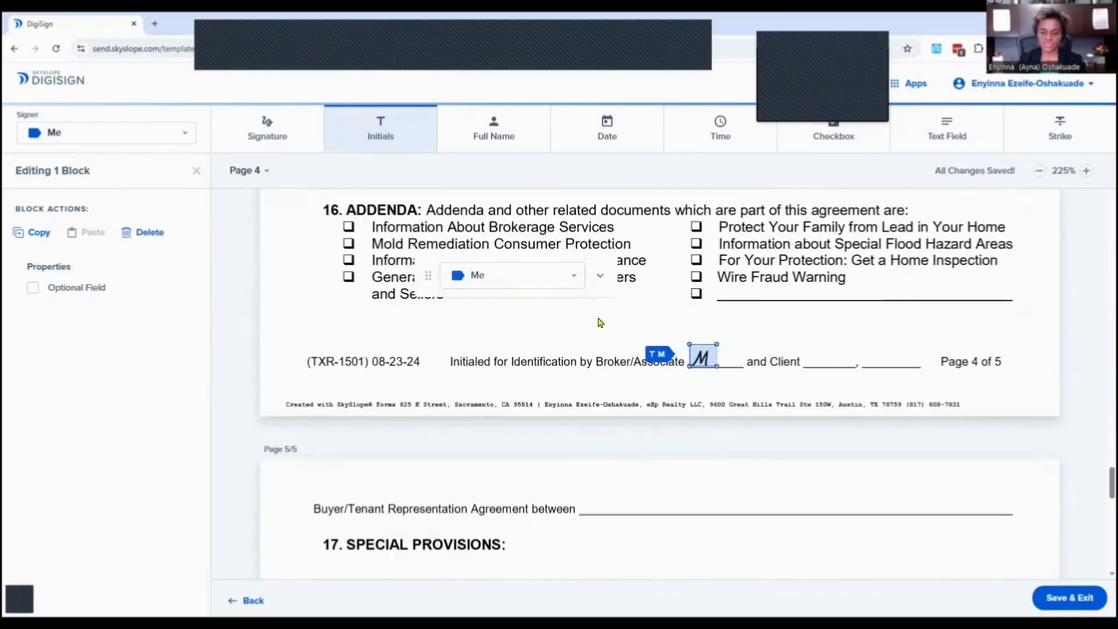
{"action": "left_click", "coordinate": [541, 283]}
{"action": "left_click", "coordinate": [468, 298]}
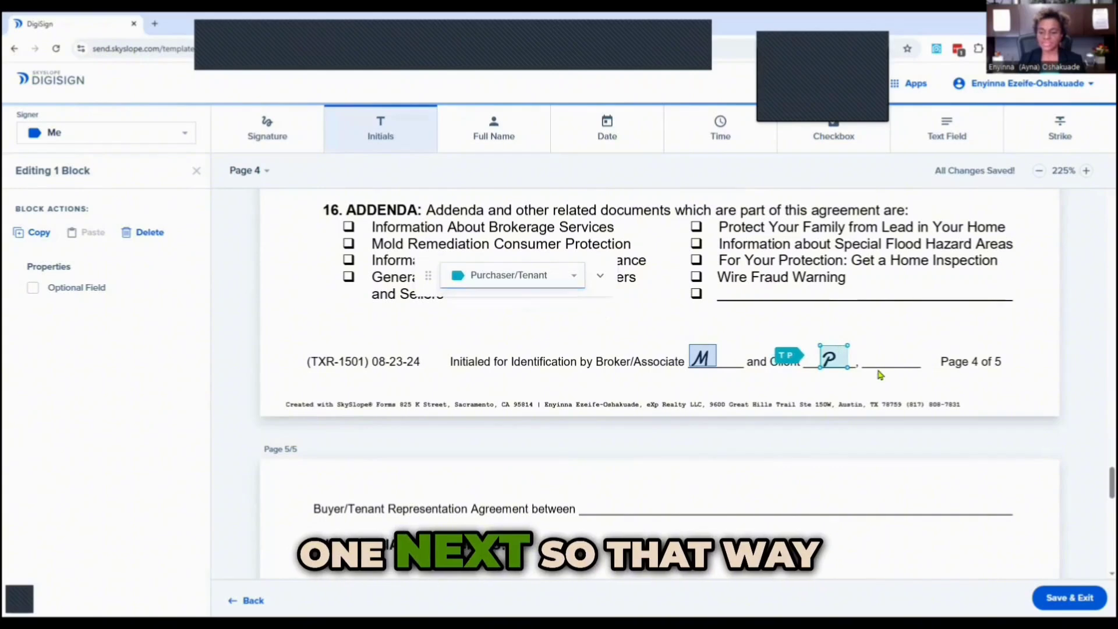
{"action": "left_click", "coordinate": [890, 358]}
{"action": "left_click", "coordinate": [530, 274]}
{"action": "left_click", "coordinate": [504, 322]}
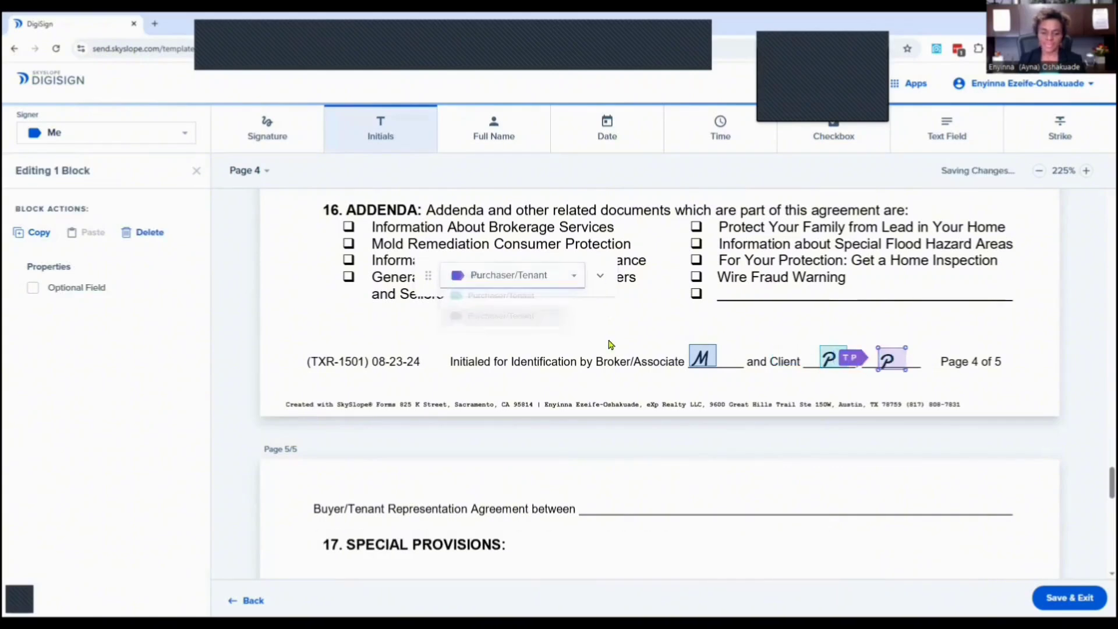
Place Signature blocks on both Client's Signature lines of page 5, assigned to the first and second Purchaser/Tenant.
{"action": "scroll", "coordinate": [609, 344], "scroll_direction": "down", "scroll_amount": 15}
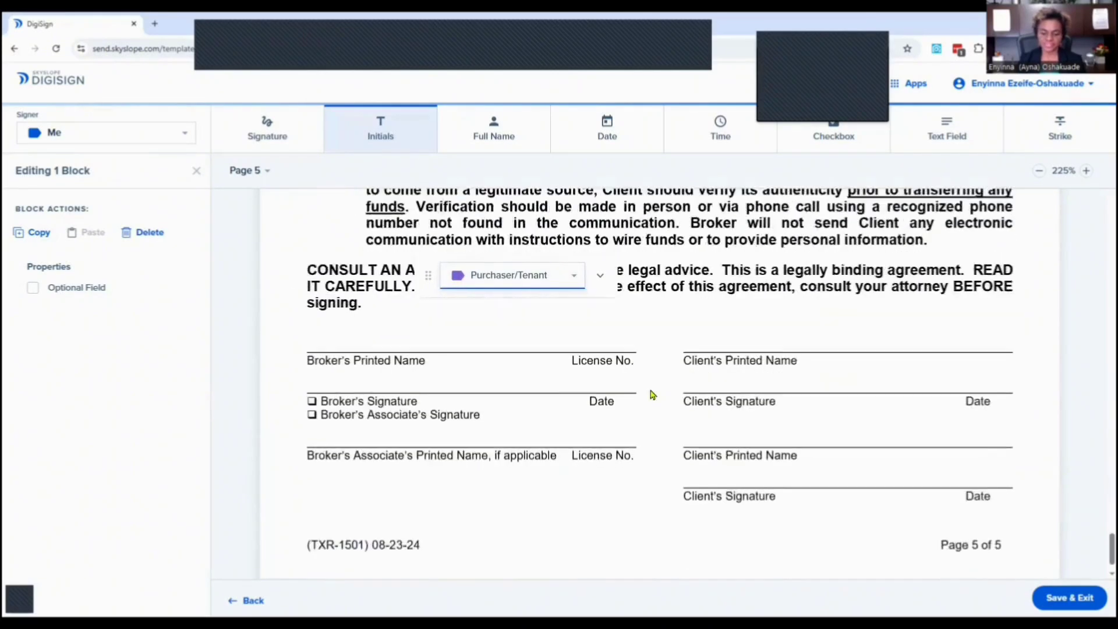
{"action": "scroll", "coordinate": [652, 394], "scroll_direction": "up", "scroll_amount": 1}
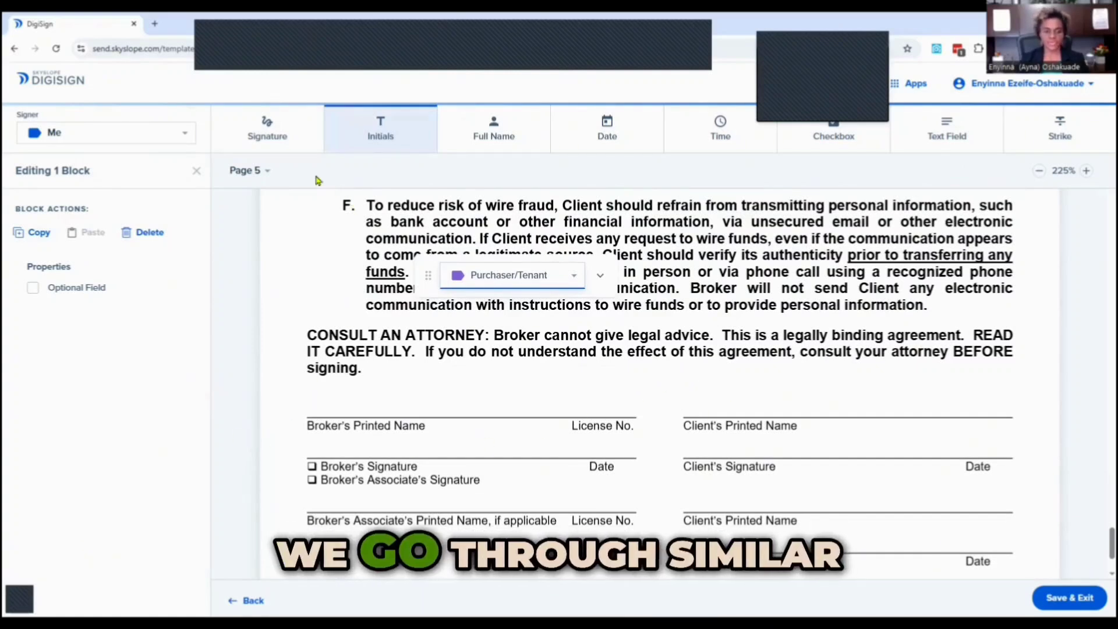
{"action": "left_click", "coordinate": [281, 133]}
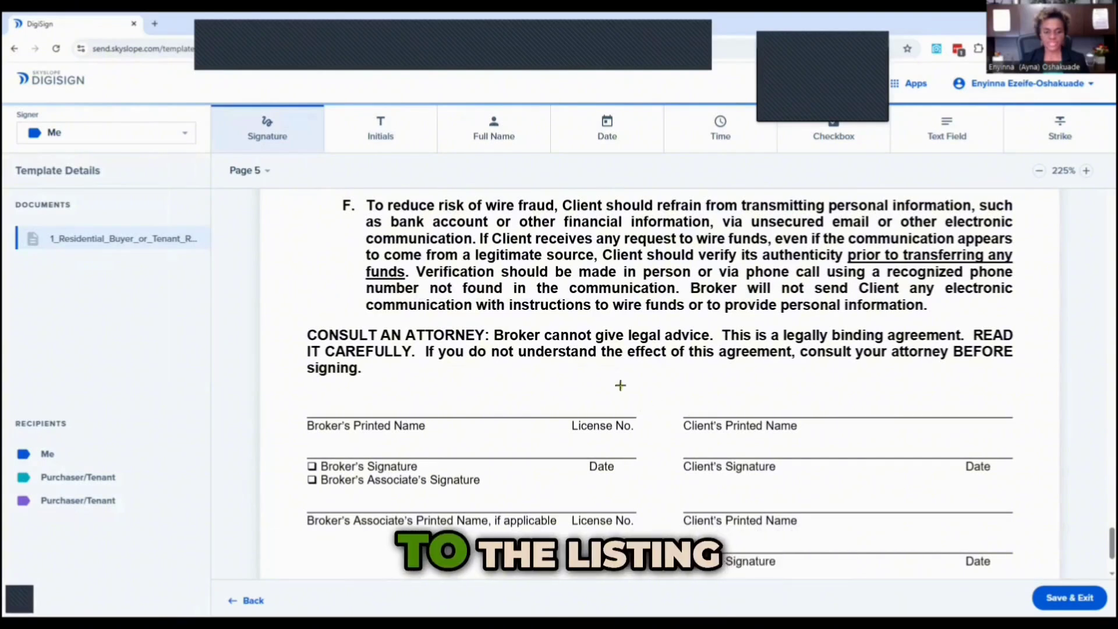
{"action": "left_click", "coordinate": [686, 453]}
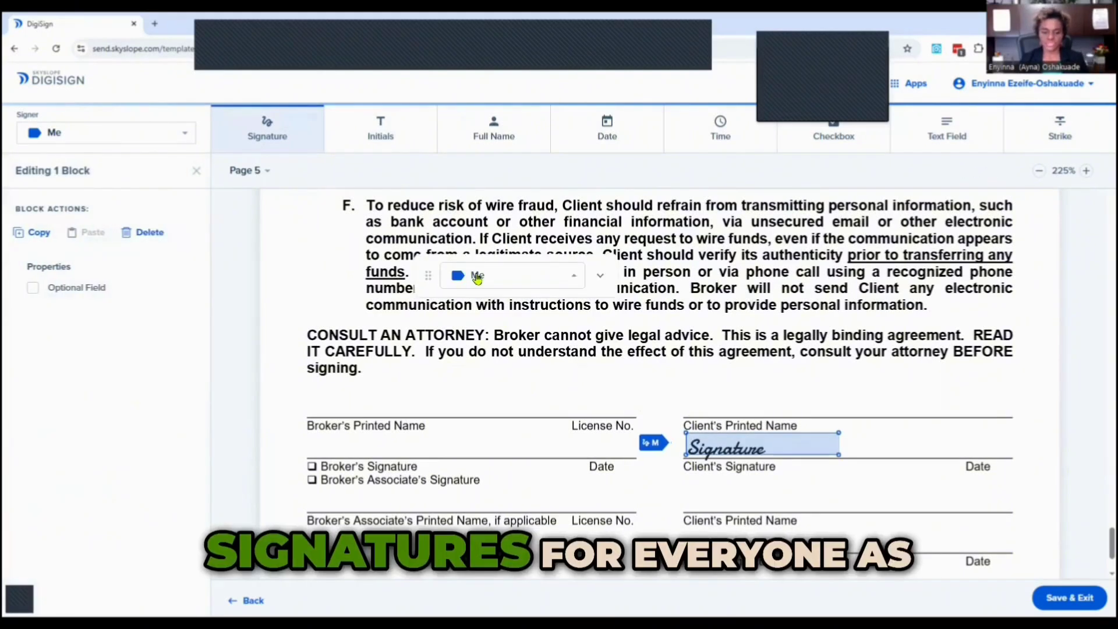
{"action": "left_click", "coordinate": [461, 274]}
{"action": "left_click", "coordinate": [489, 297]}
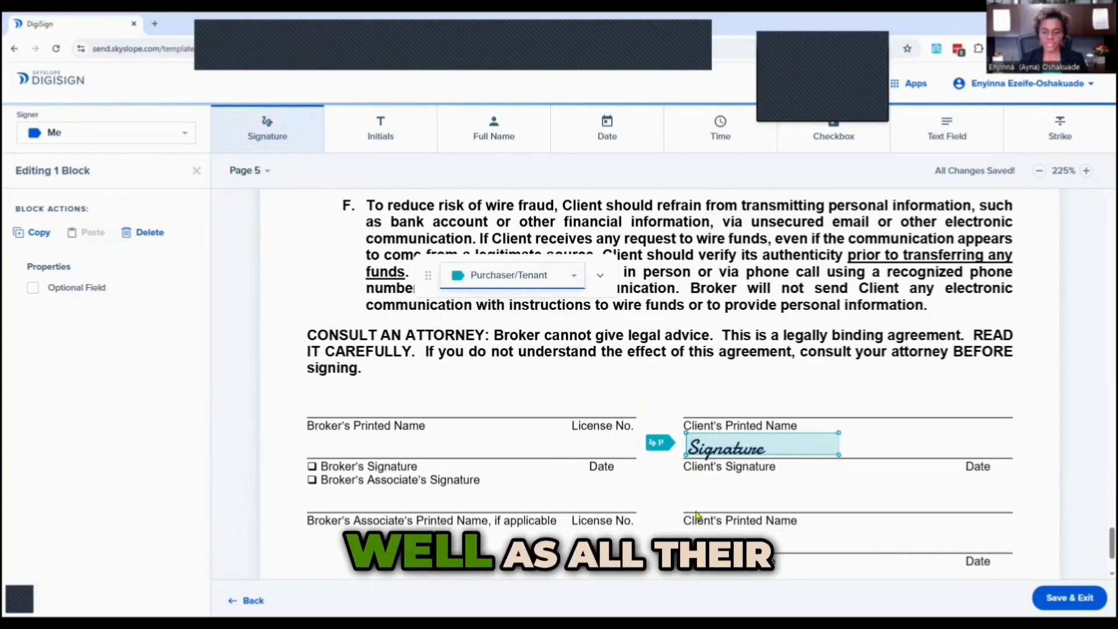
{"action": "left_click", "coordinate": [693, 545]}
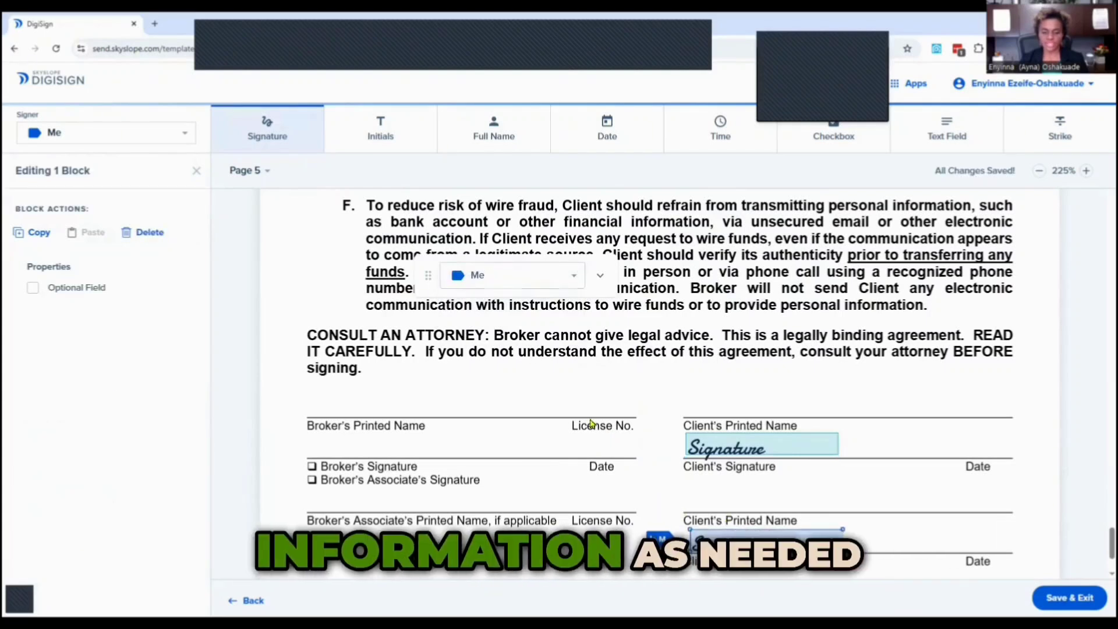
{"action": "left_click", "coordinate": [475, 275]}
{"action": "left_click", "coordinate": [485, 323]}
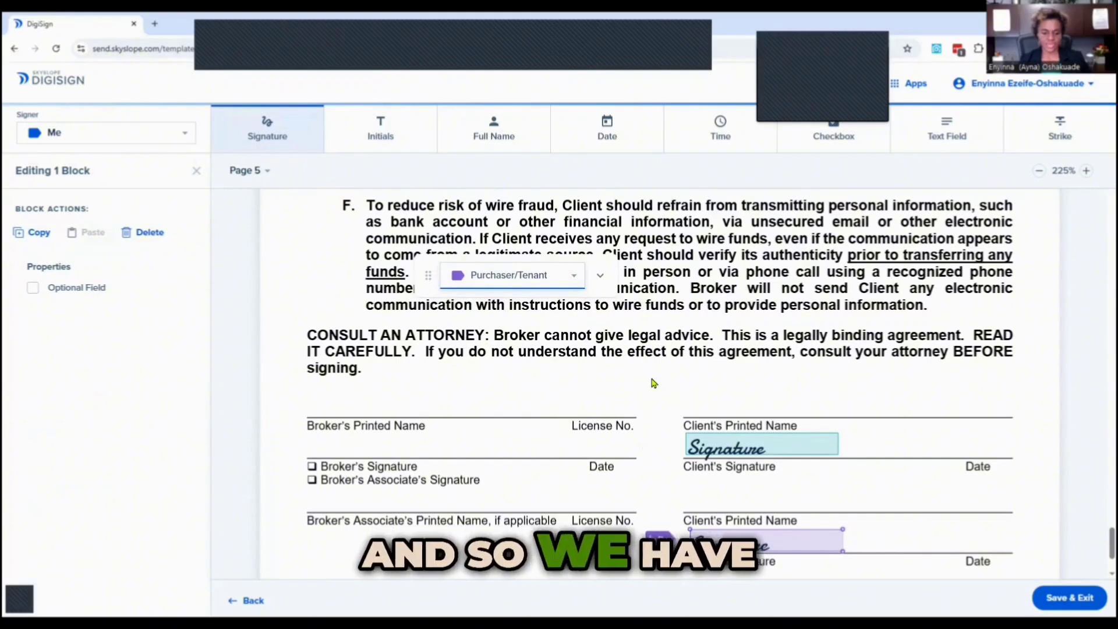
Add read-only text fields with EXP REALTY LLC. as broker's printed name and license numbers beside broker and associate names.
{"action": "left_click", "coordinate": [900, 136]}
{"action": "left_click", "coordinate": [307, 411]}
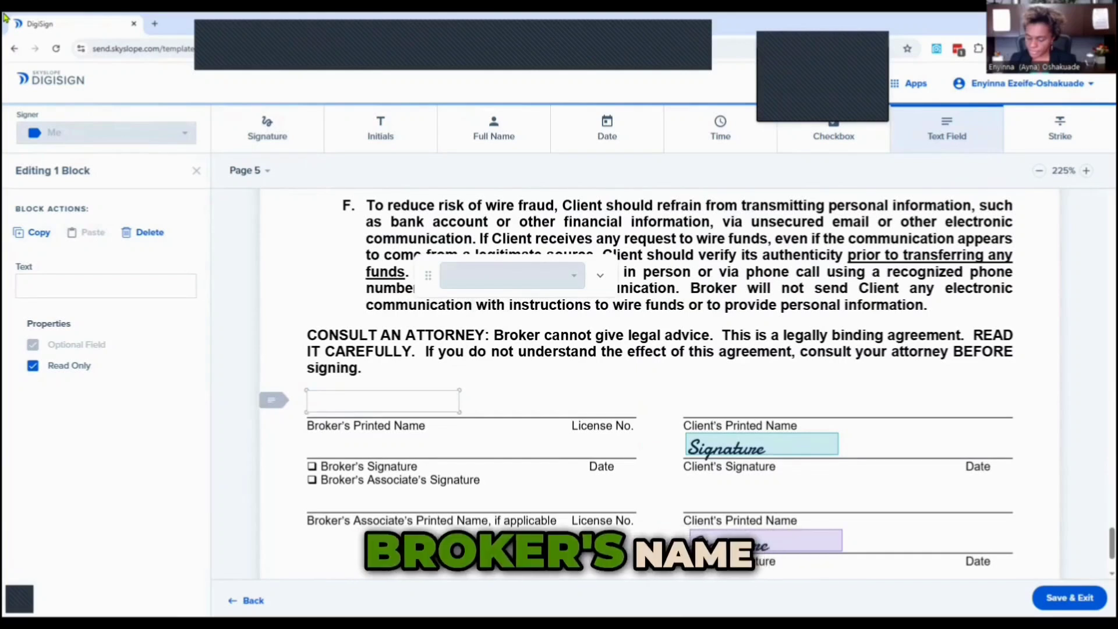
{"action": "type", "text": "EXP REALTY"}
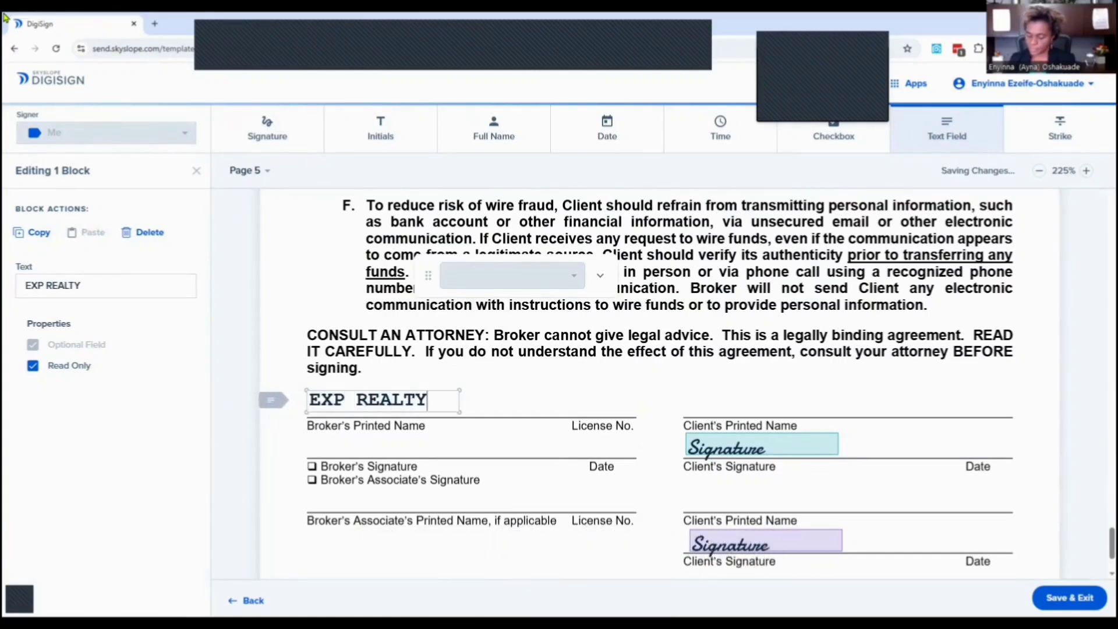
{"action": "type", "text": " LLC."}
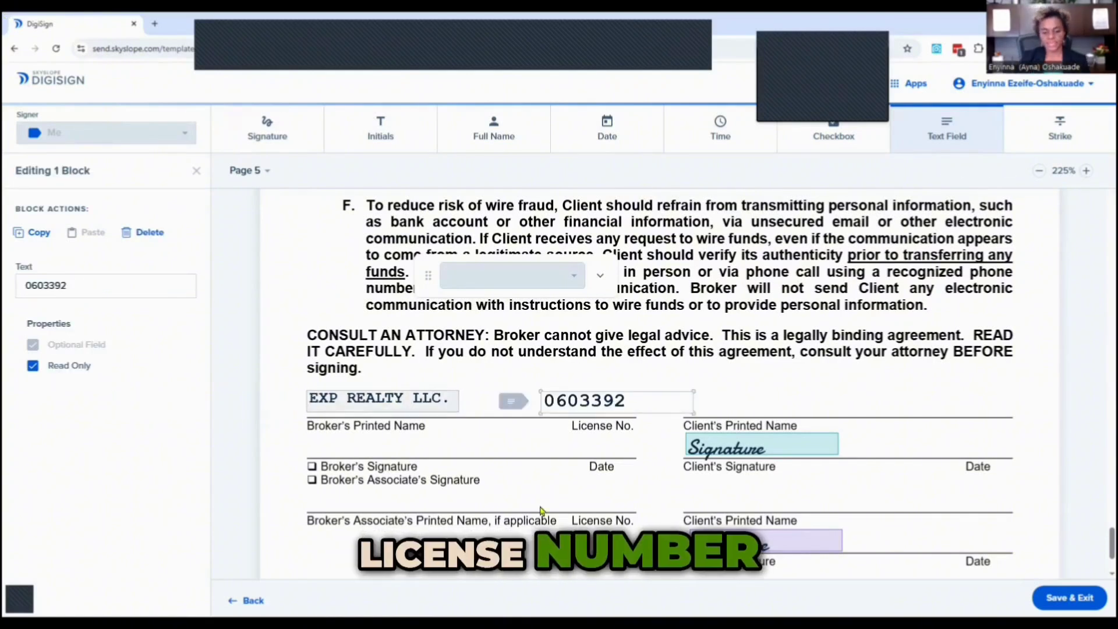
{"action": "left_click", "coordinate": [544, 496]}
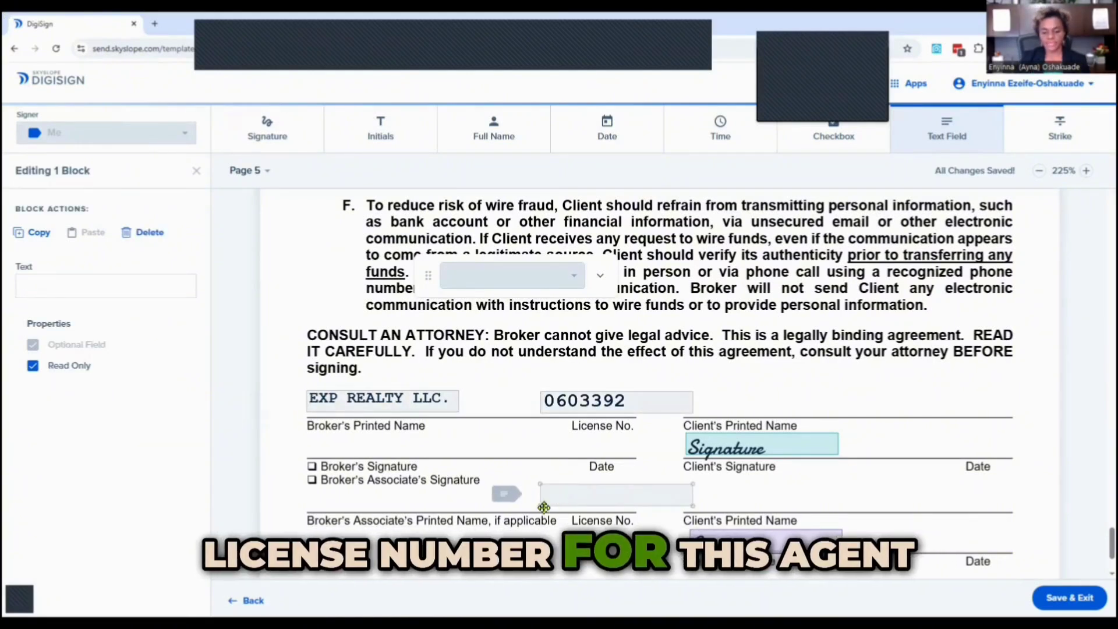
{"action": "left_click_drag", "start_coordinate": [543, 507], "coordinate": [516, 509]}
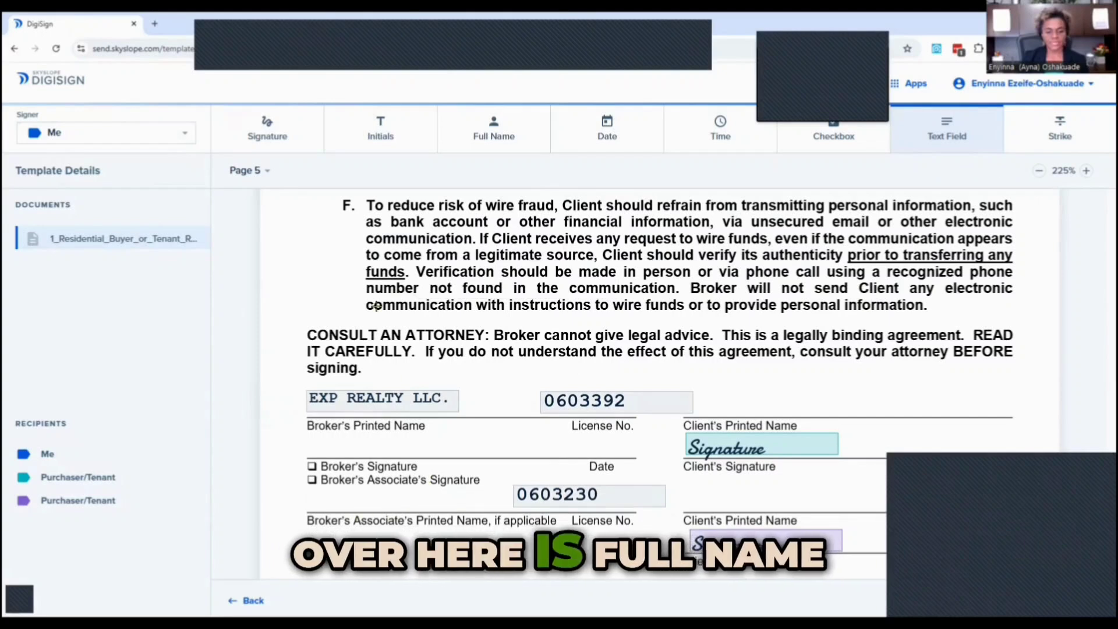
Place Full Name blocks on the associate's printed name line for Me and on both Client's Printed Name lines for the first and second Purchaser/Tenant.
{"action": "left_click", "coordinate": [492, 129]}
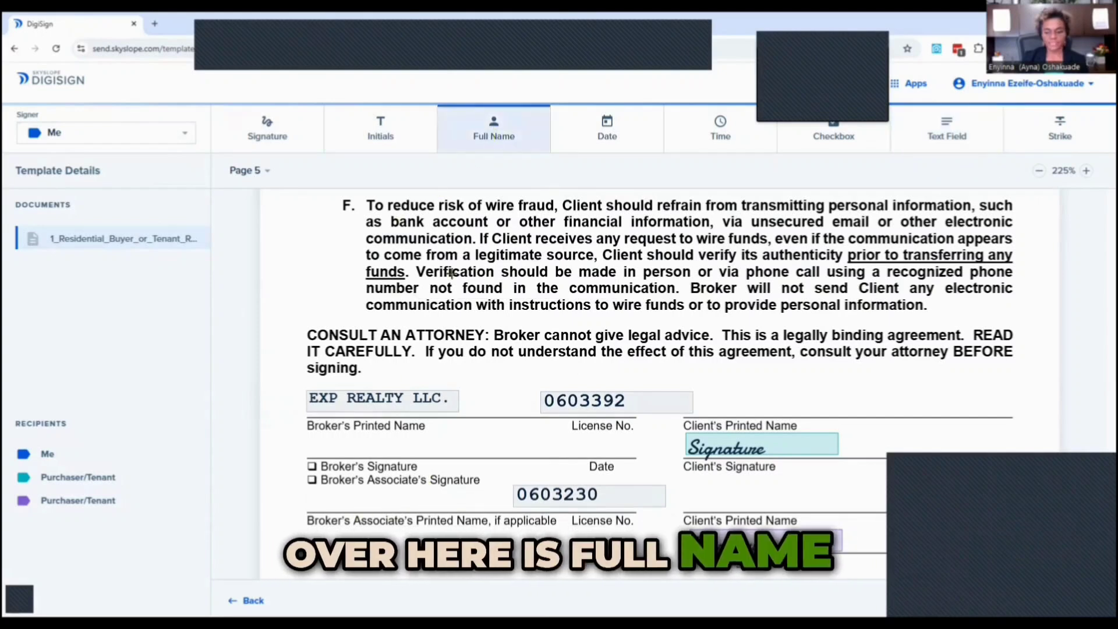
{"action": "left_click", "coordinate": [314, 509]}
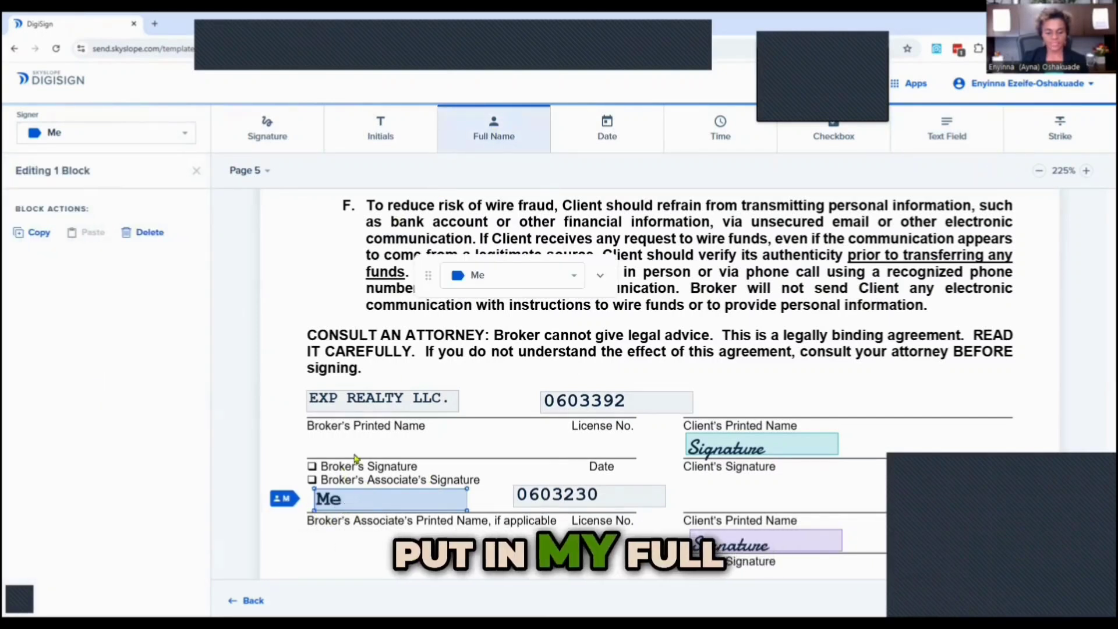
{"action": "left_click", "coordinate": [691, 414]}
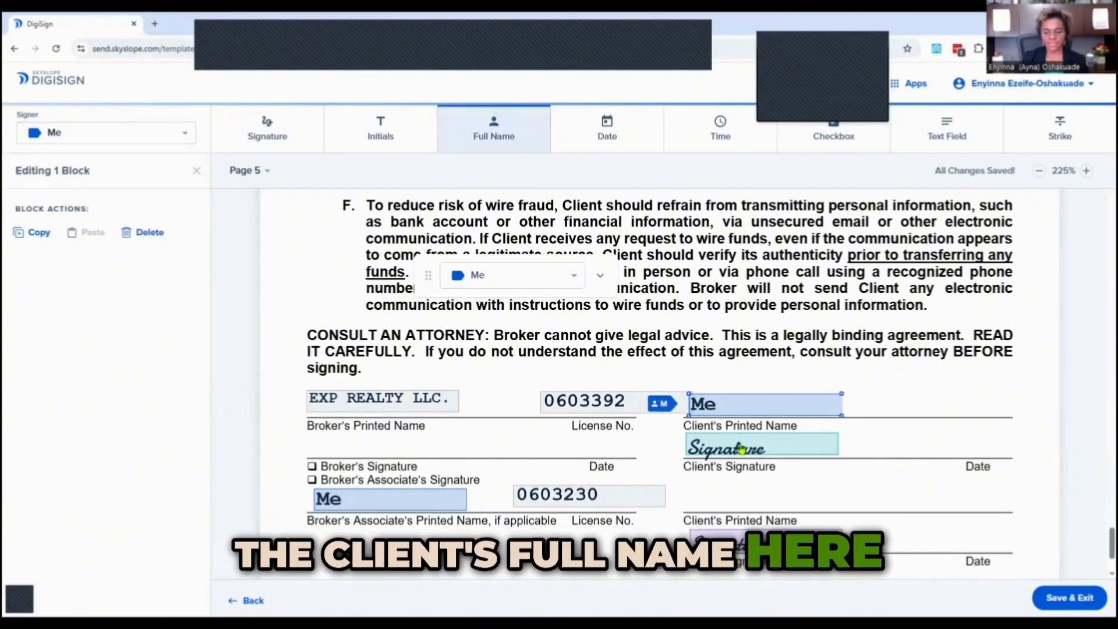
{"action": "left_click", "coordinate": [526, 279]}
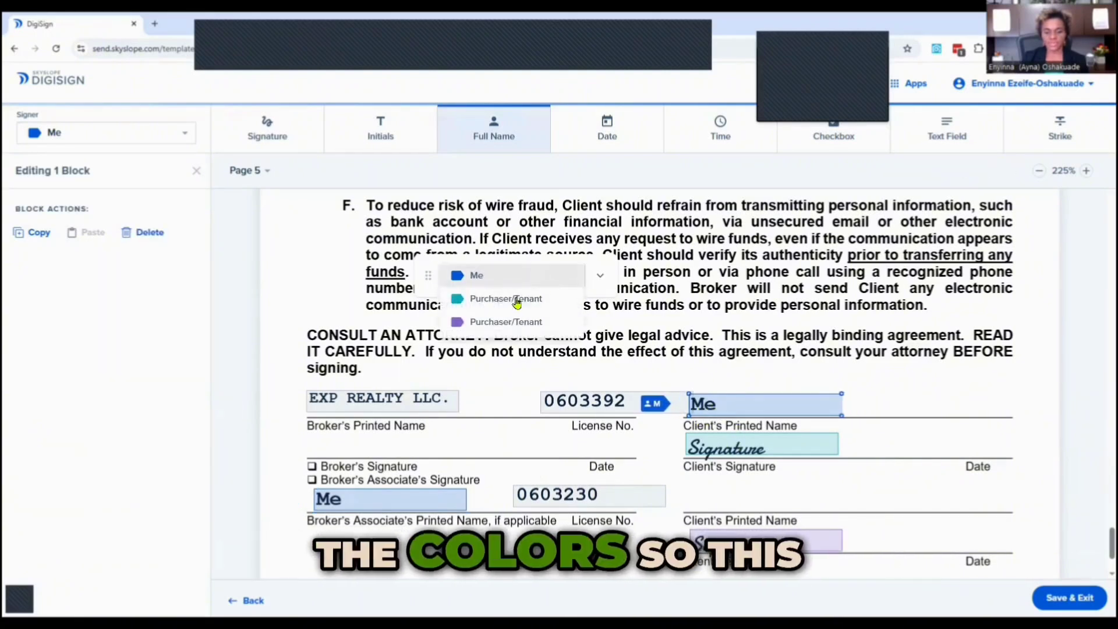
{"action": "left_click", "coordinate": [509, 300]}
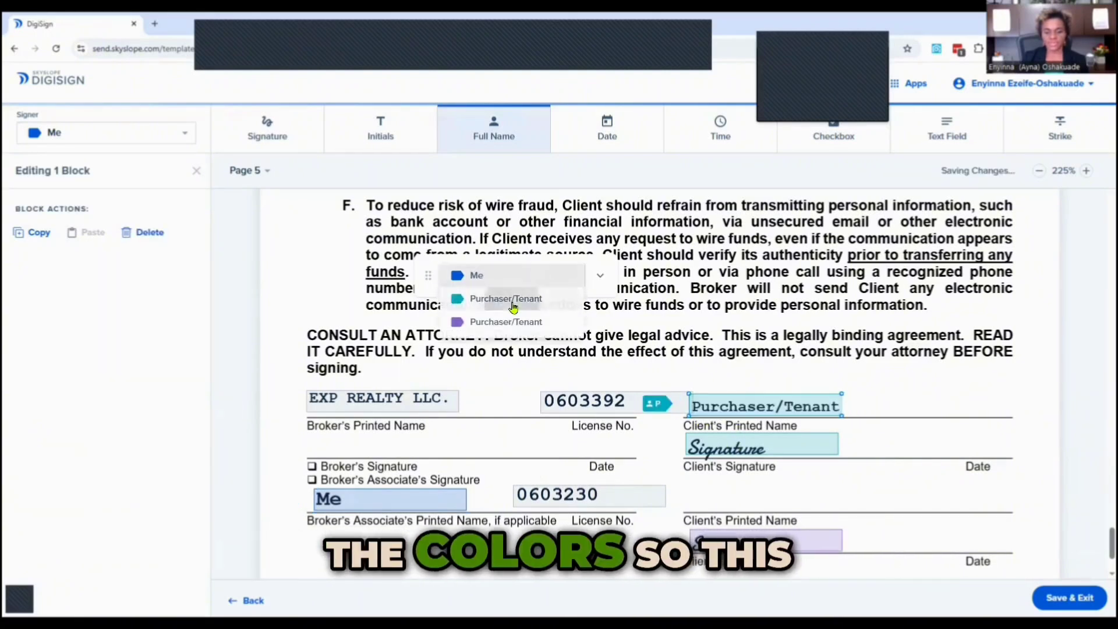
{"action": "left_click", "coordinate": [691, 509]}
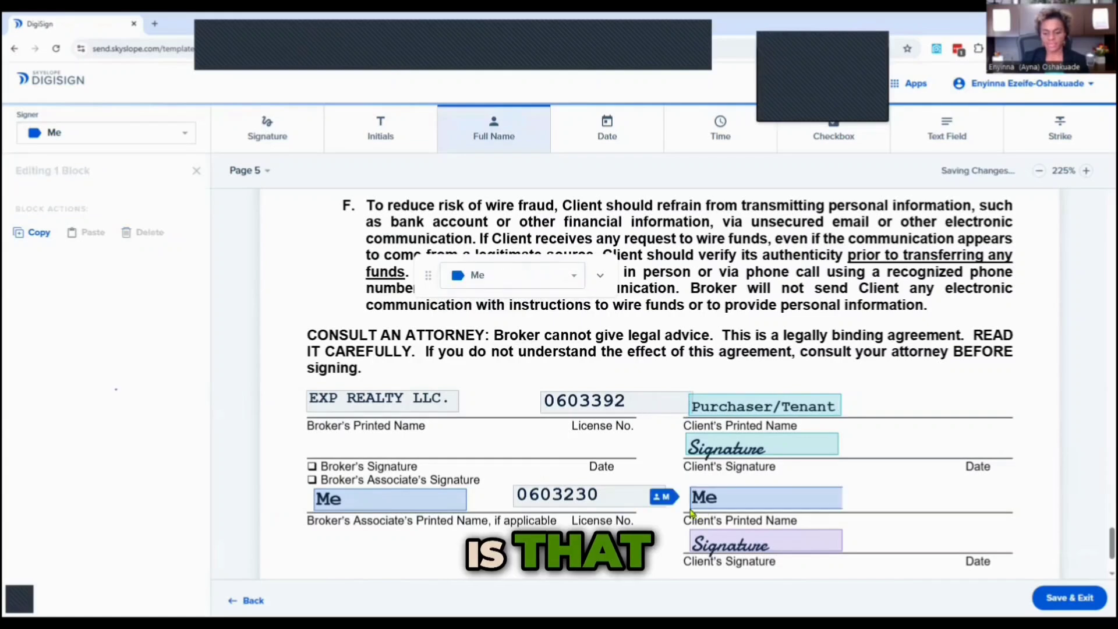
{"action": "left_click", "coordinate": [501, 278]}
{"action": "left_click", "coordinate": [500, 320]}
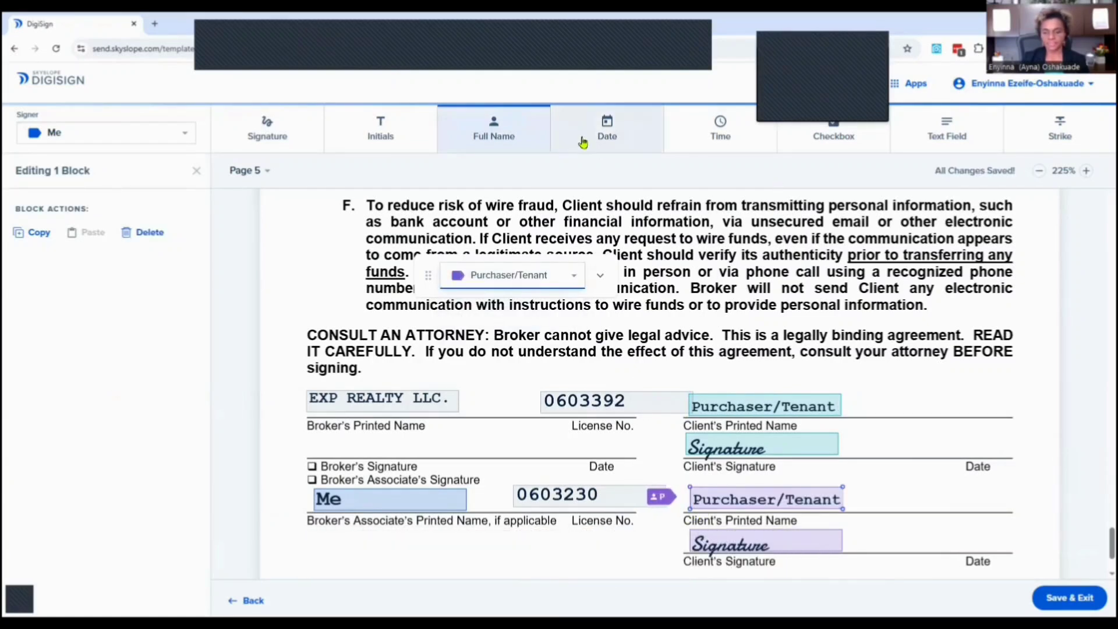
Place Date blocks on the Broker's Signature date for Me and on both Client's Signature dates for the first and second Purchaser/Tenant.
{"action": "left_click", "coordinate": [603, 128]}
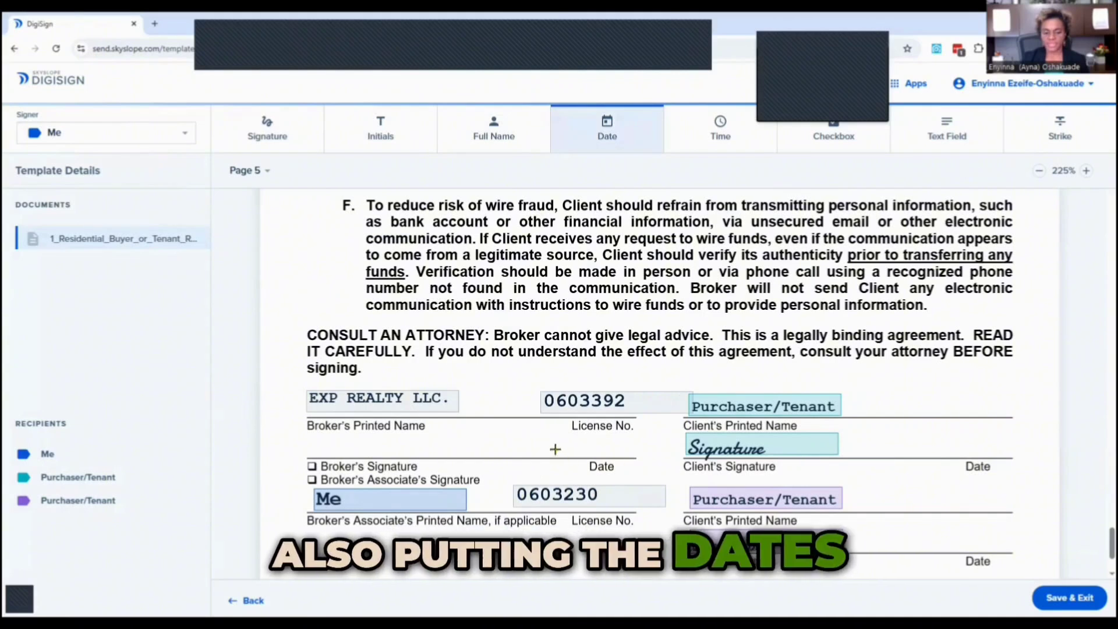
{"action": "left_click", "coordinate": [587, 450]}
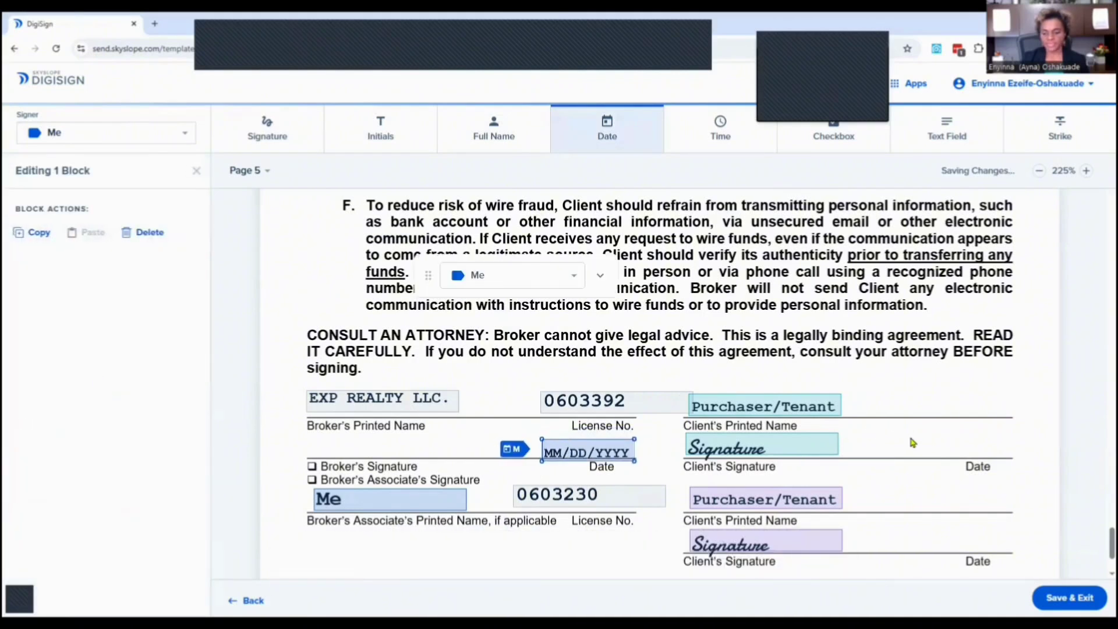
{"action": "left_click", "coordinate": [952, 446]}
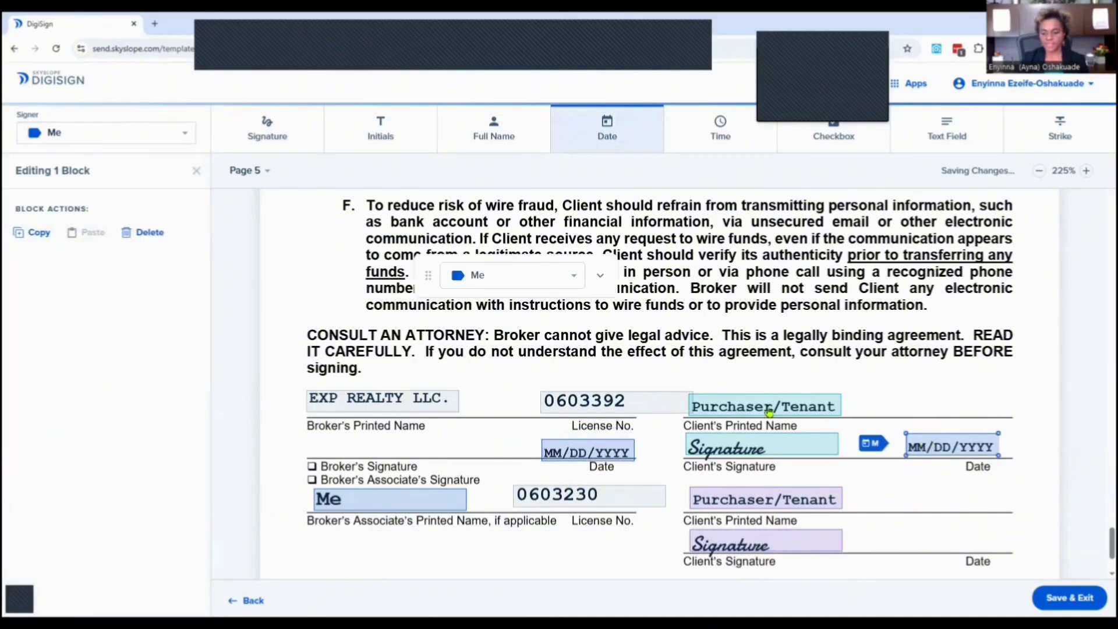
{"action": "left_click", "coordinate": [517, 281]}
{"action": "left_click", "coordinate": [509, 296]}
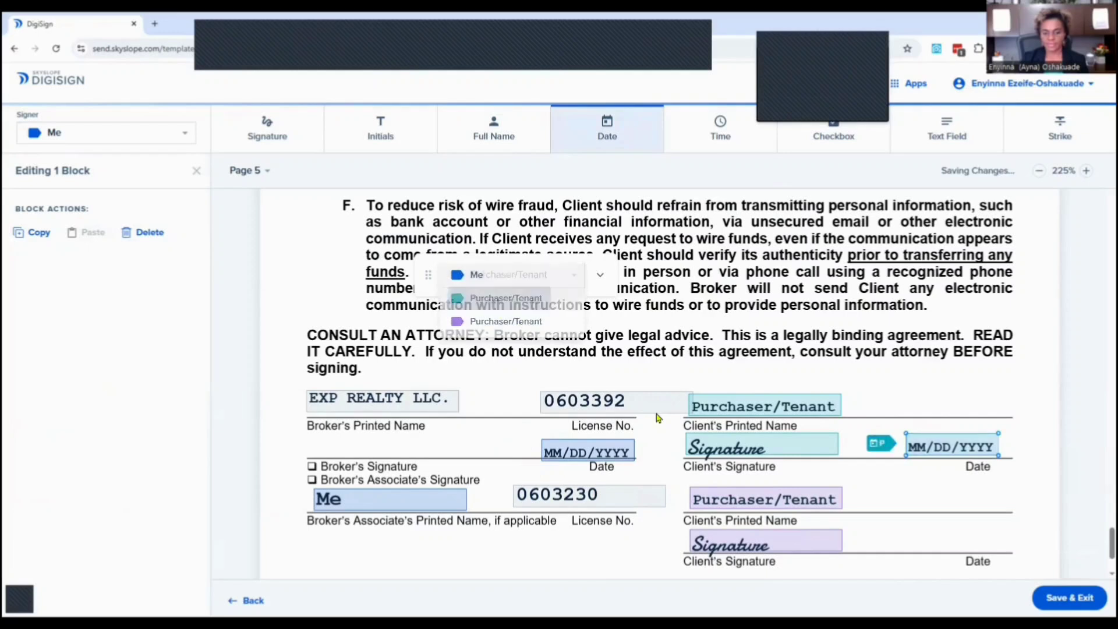
{"action": "left_click", "coordinate": [921, 541]}
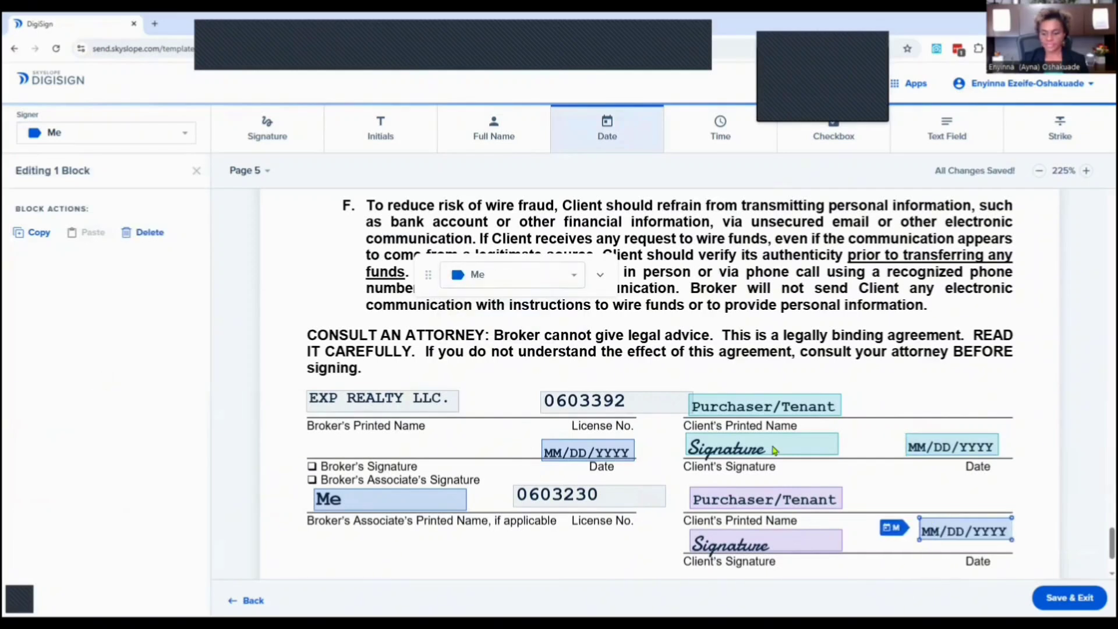
{"action": "left_click", "coordinate": [480, 279]}
{"action": "left_click", "coordinate": [480, 322]}
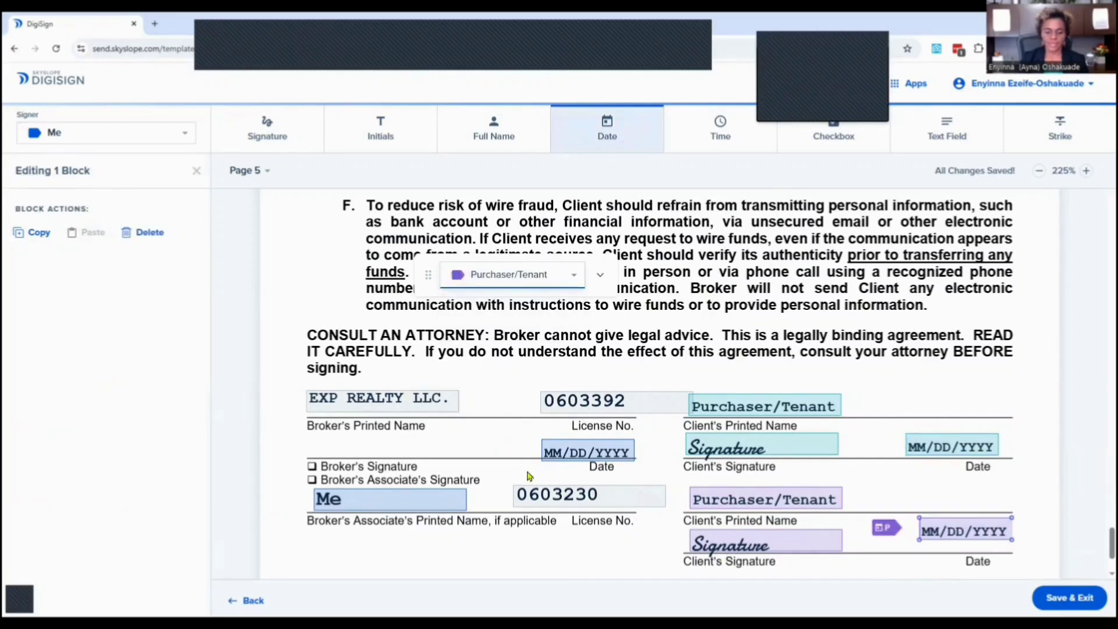
Place a Signature block for Me on the Broker's Signature line and align it with the line's start.
{"action": "left_click", "coordinate": [268, 127]}
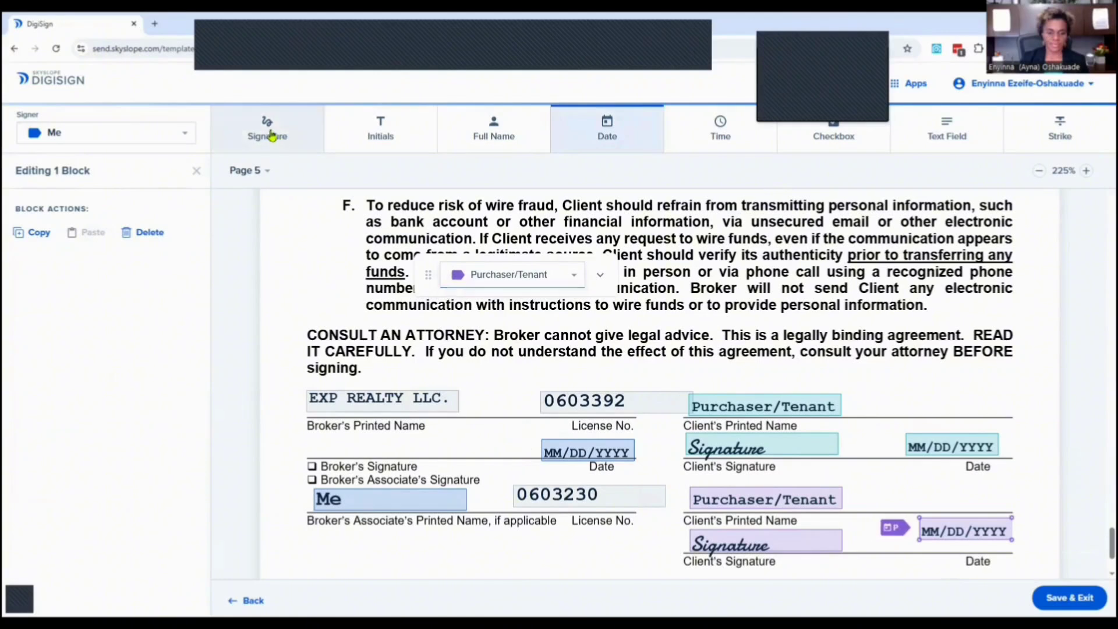
{"action": "left_click", "coordinate": [345, 450]}
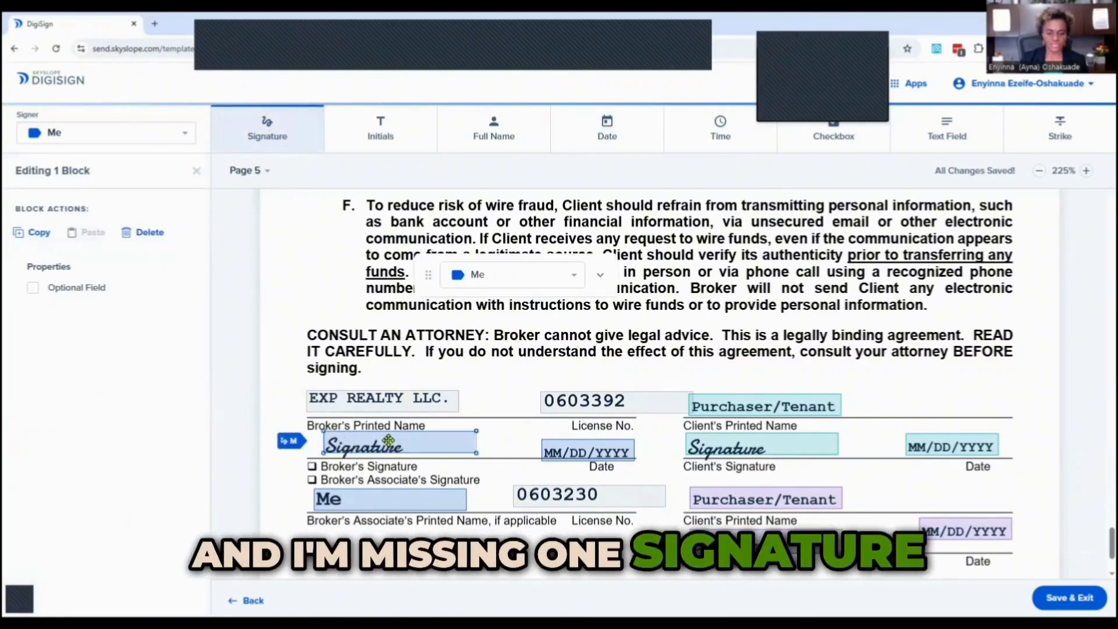
{"action": "left_click_drag", "start_coordinate": [386, 439], "coordinate": [346, 443]}
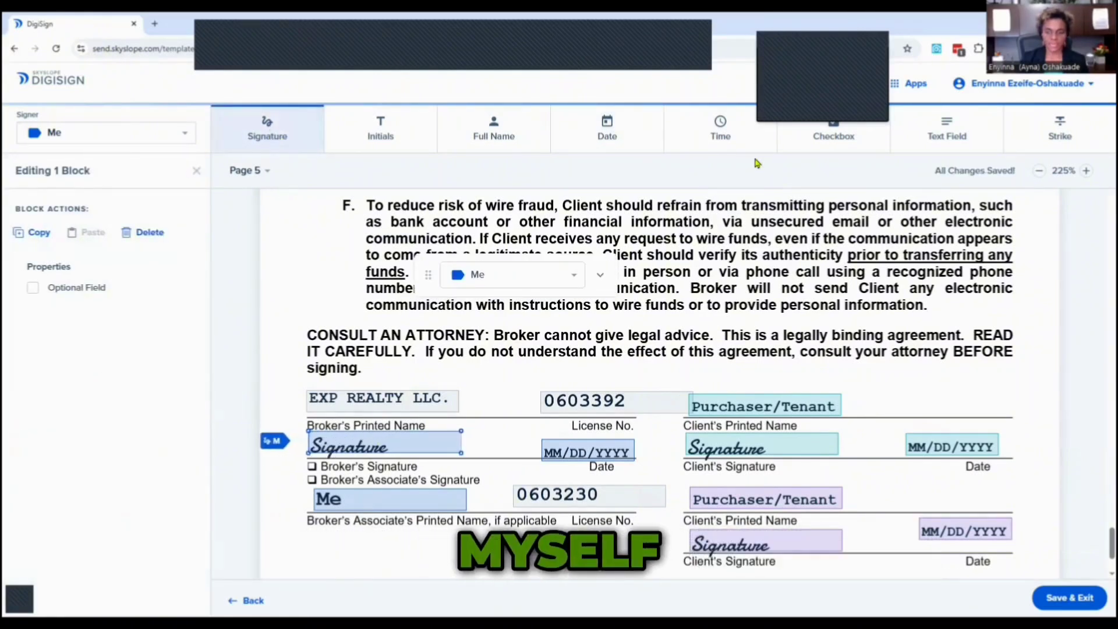
Add a checkbox over the Broker's Associate's Signature option, then save and exit the template.
{"action": "left_click", "coordinate": [827, 135]}
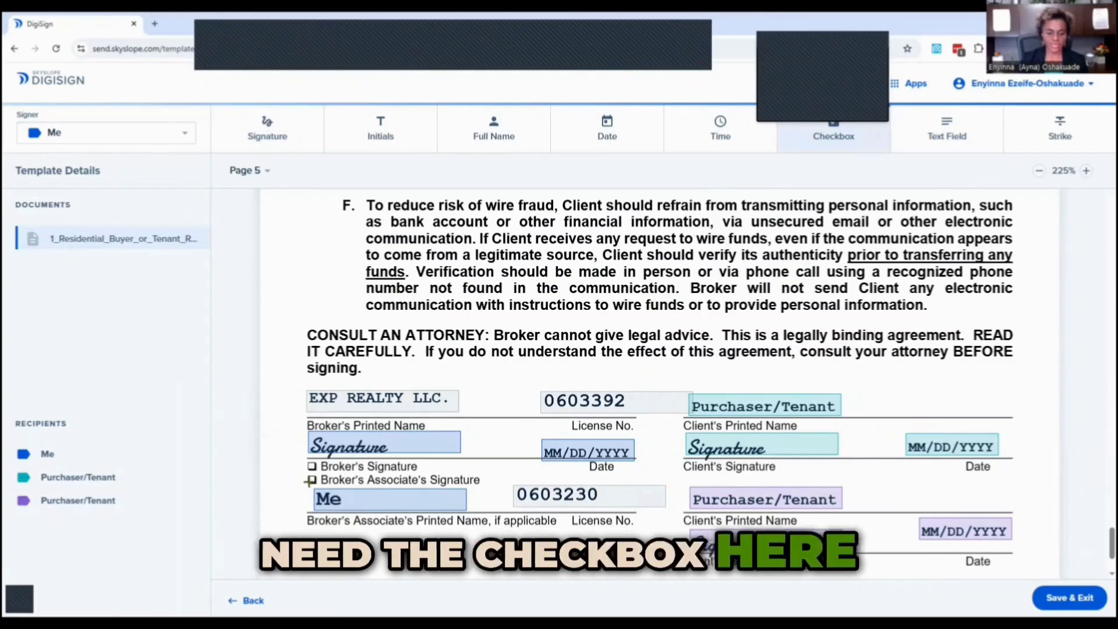
{"action": "left_click", "coordinate": [311, 479]}
{"action": "scroll", "coordinate": [437, 348], "scroll_direction": "down", "scroll_amount": 1}
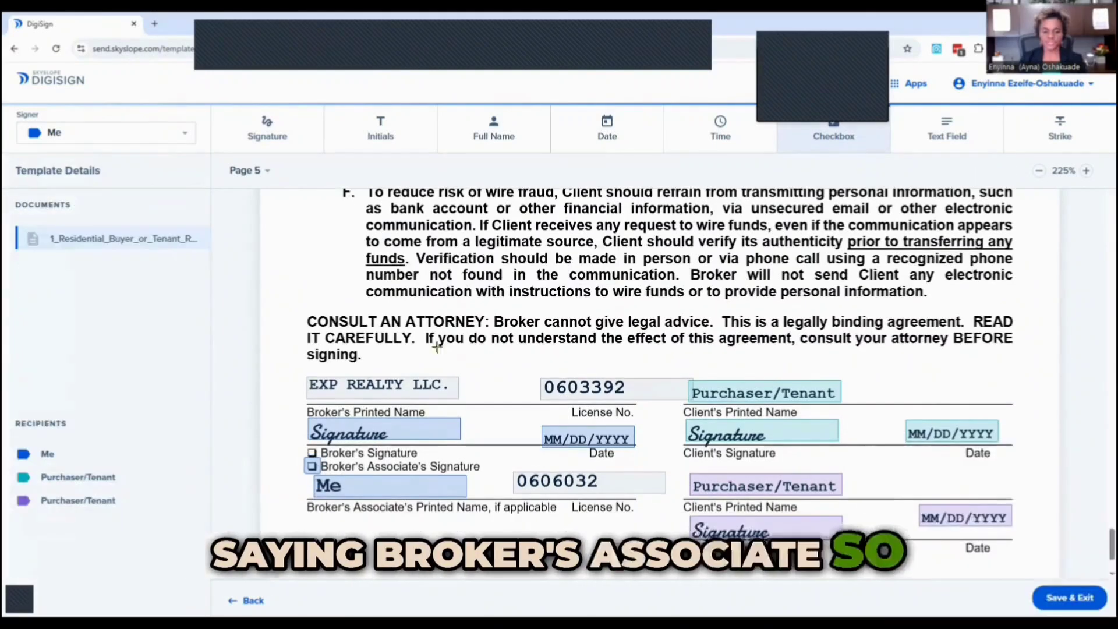
{"action": "scroll", "coordinate": [466, 396], "scroll_direction": "down", "scroll_amount": 2}
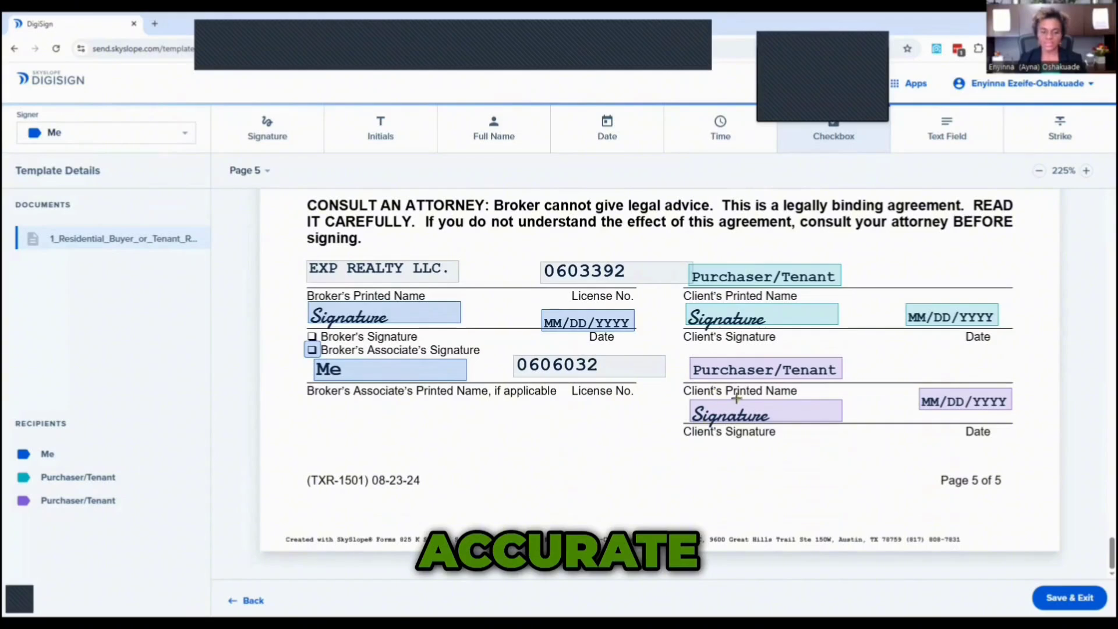
{"action": "scroll", "coordinate": [718, 460], "scroll_direction": "up", "scroll_amount": 2}
{"action": "scroll", "coordinate": [686, 487], "scroll_direction": "down", "scroll_amount": 2}
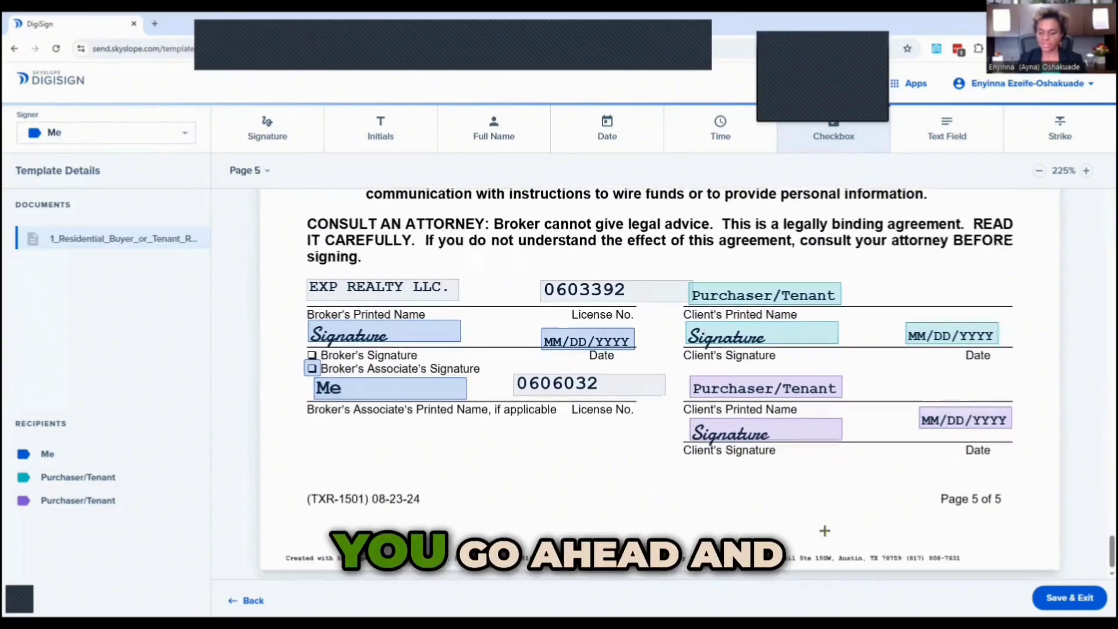
{"action": "left_click", "coordinate": [1058, 598]}
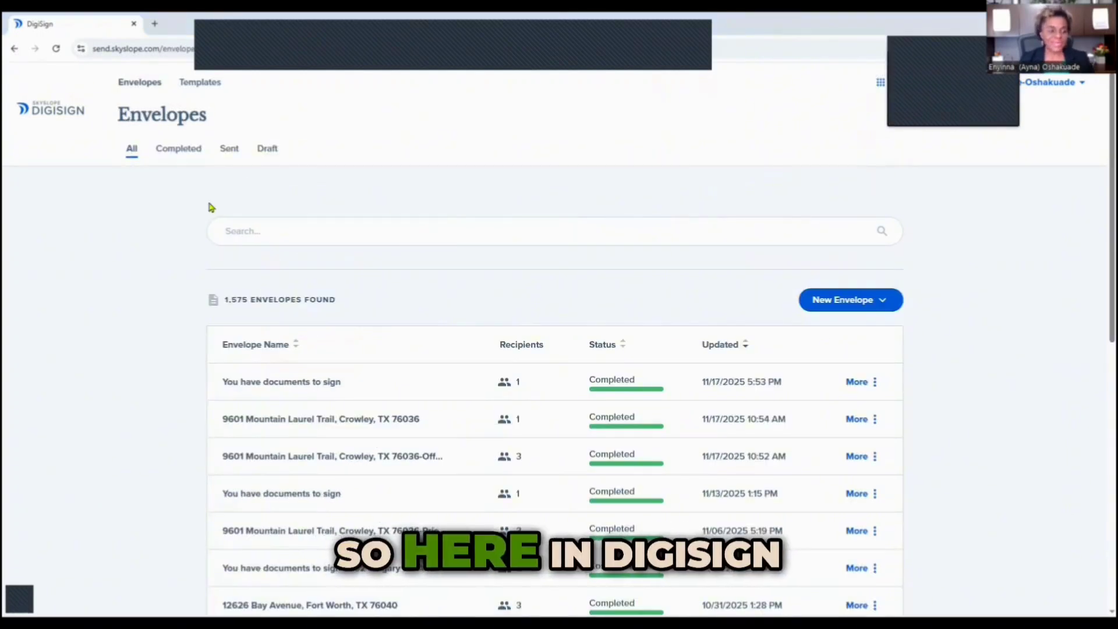
Create a new envelope with no property and choose to apply a template to the uploaded agreement.
{"action": "left_click", "coordinate": [828, 305]}
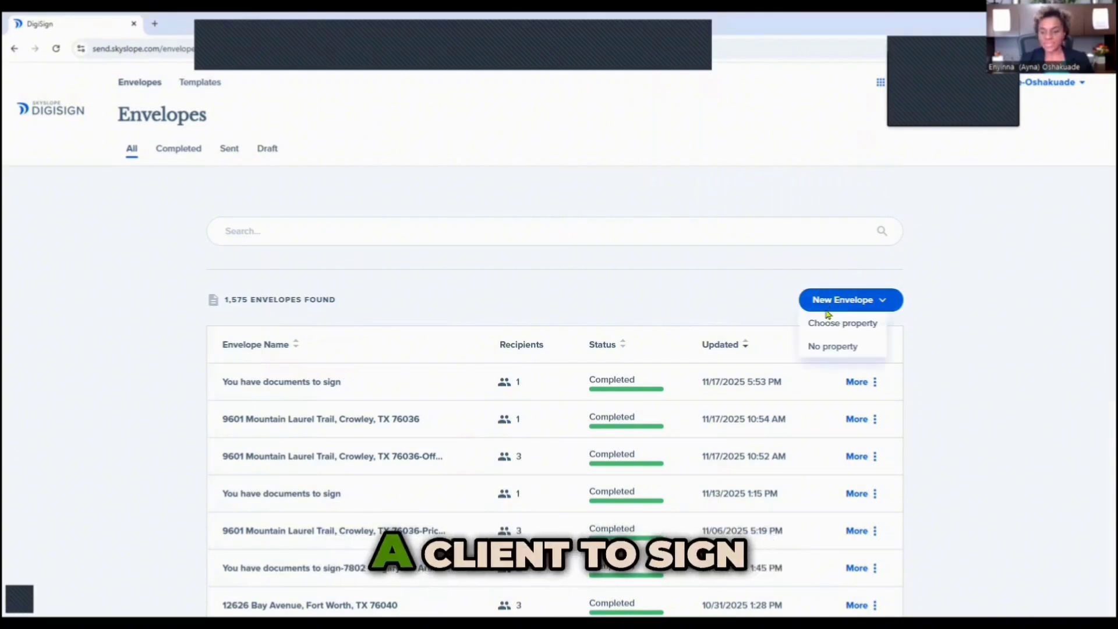
{"action": "left_click", "coordinate": [822, 349]}
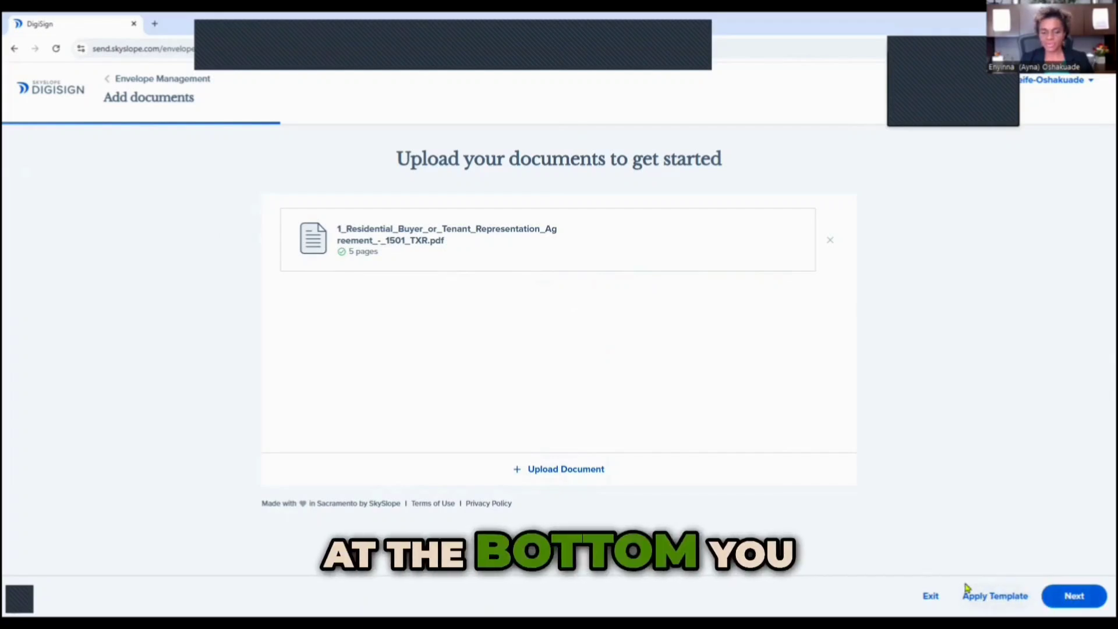
{"action": "left_click", "coordinate": [991, 598]}
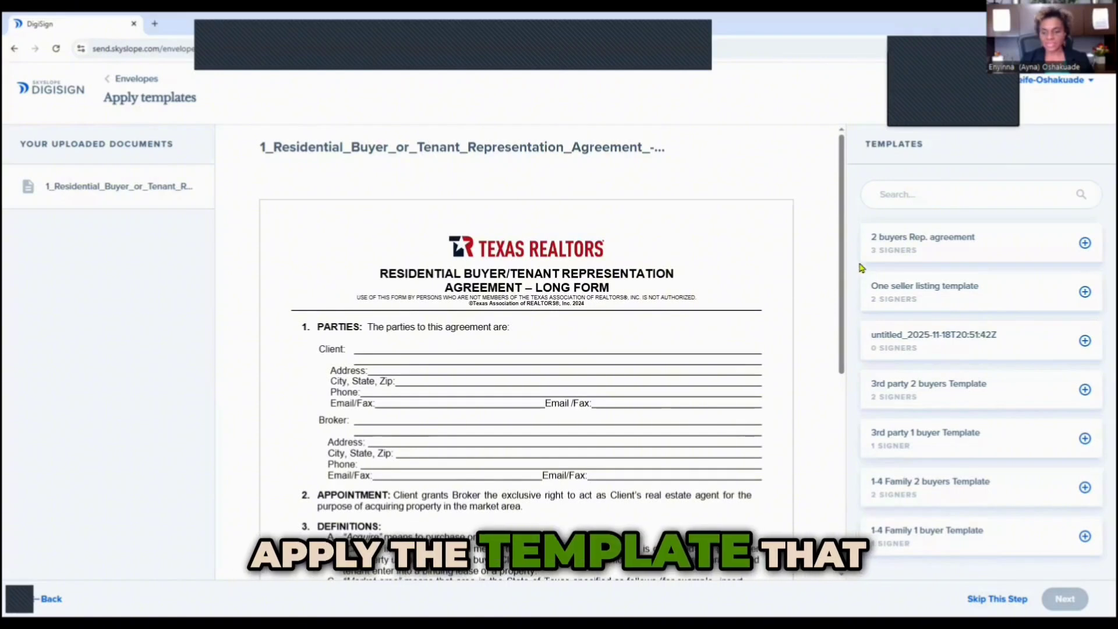
Apply the 2 buyers Rep. agreement template to the document and continue to recipients.
{"action": "left_click", "coordinate": [908, 243]}
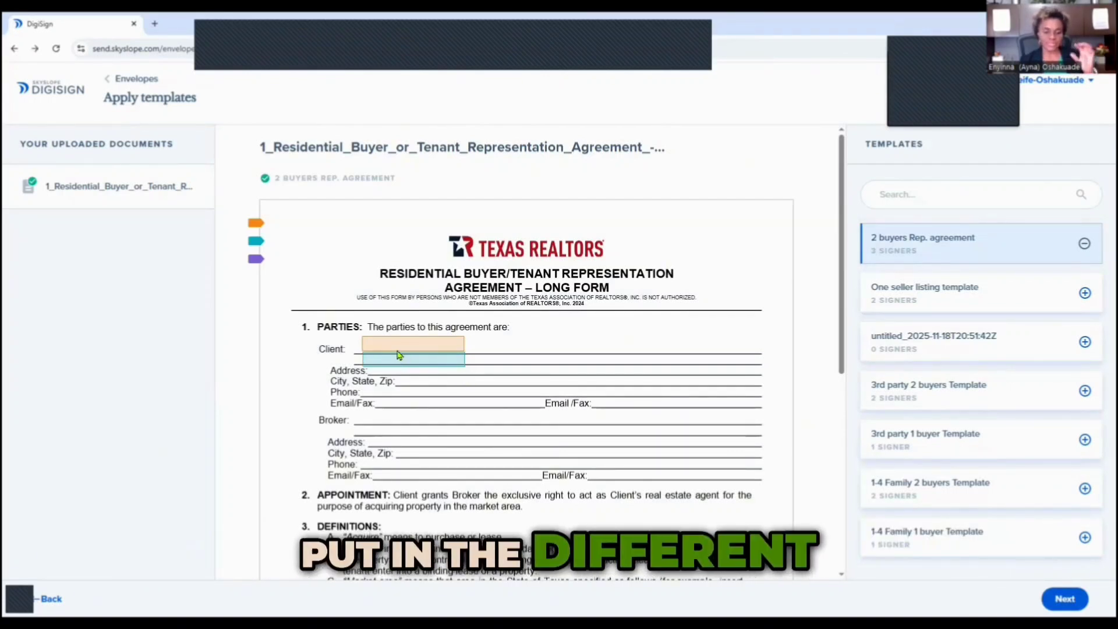
{"action": "scroll", "coordinate": [399, 354], "scroll_direction": "down", "scroll_amount": 2}
{"action": "scroll", "coordinate": [398, 354], "scroll_direction": "down", "scroll_amount": 6}
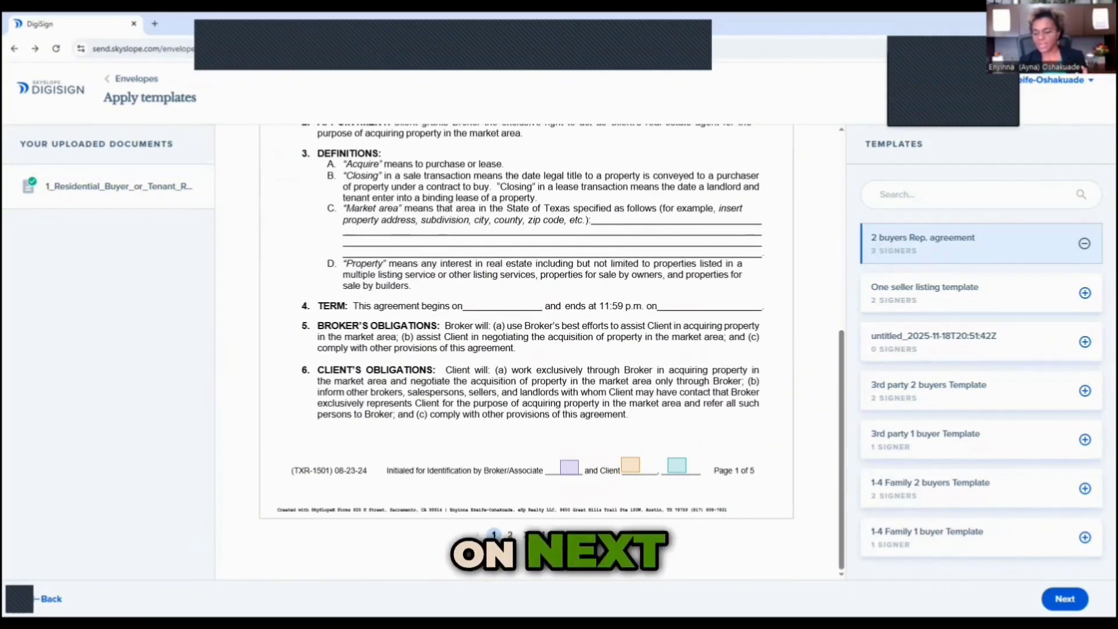
{"action": "left_click", "coordinate": [1063, 601]}
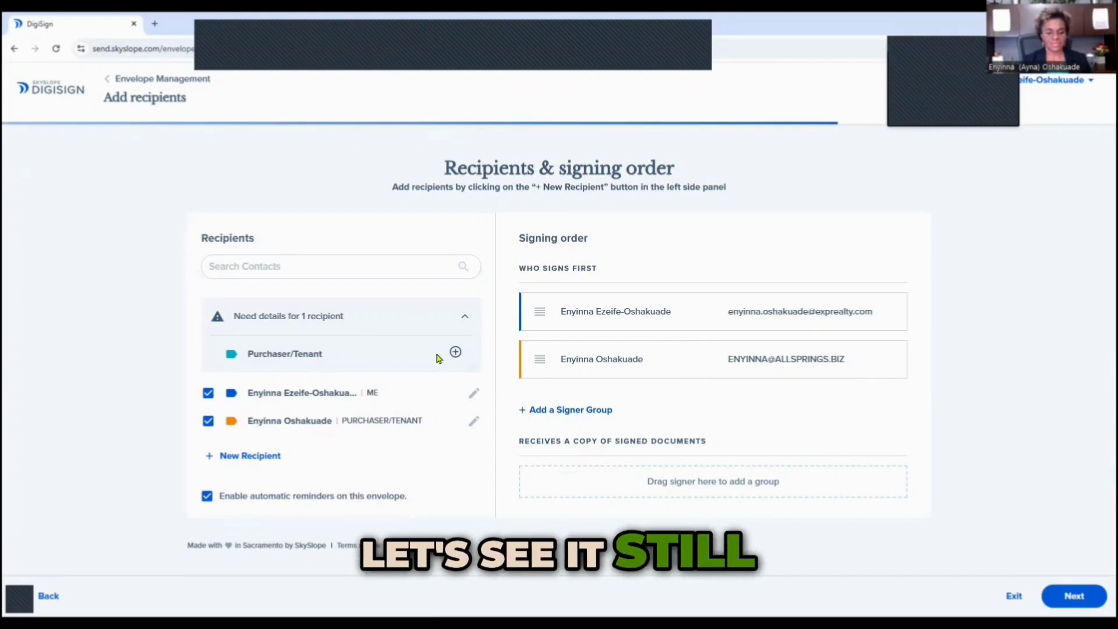
Fill in the missing Purchaser/Tenant recipient by picking a saved contact e-mail address, then continue.
{"action": "left_click", "coordinate": [455, 351]}
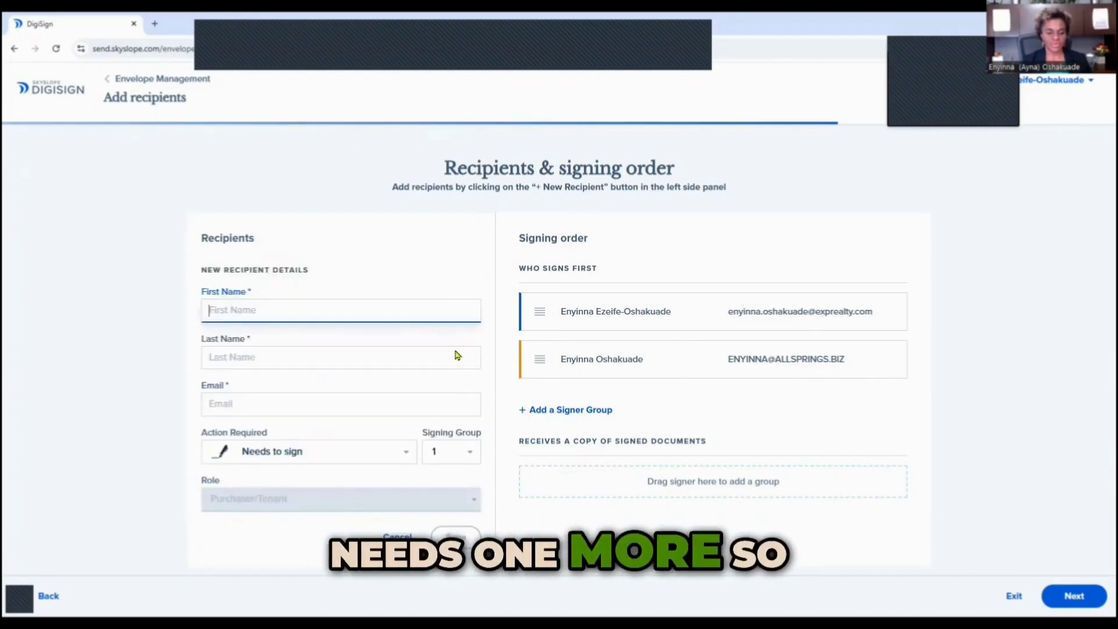
{"action": "left_click", "coordinate": [244, 406]}
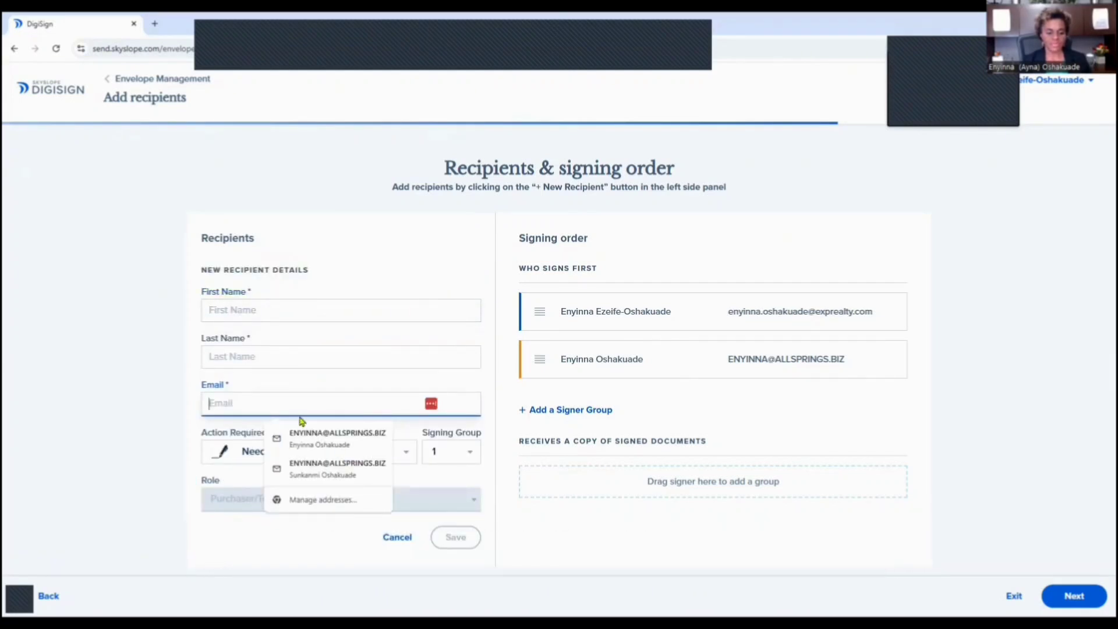
{"action": "left_click", "coordinate": [329, 451]}
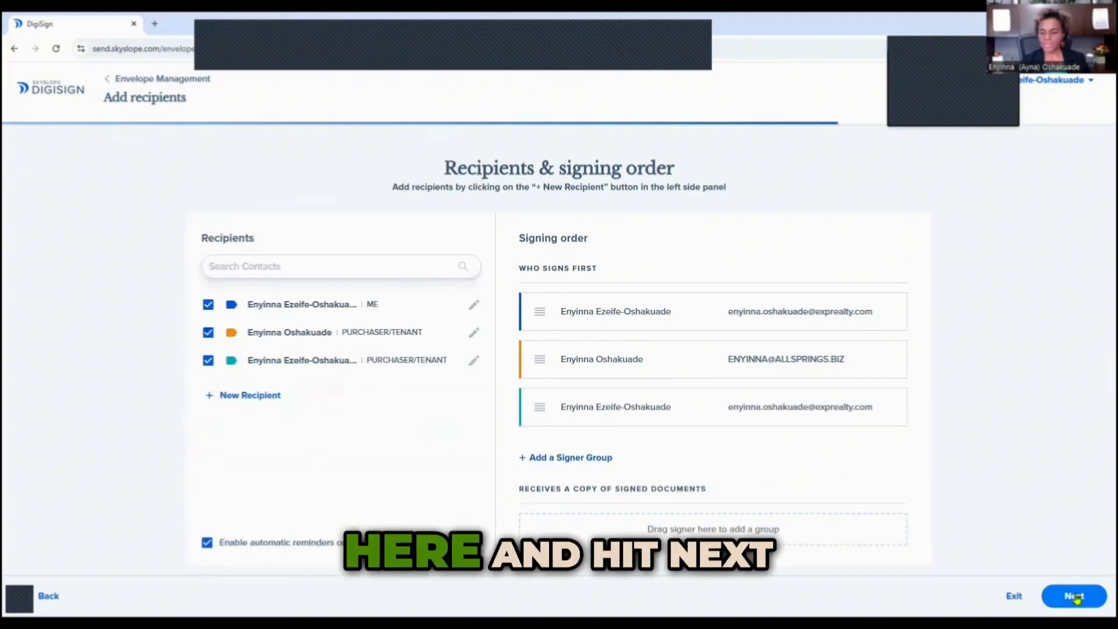
{"action": "left_click", "coordinate": [1074, 595]}
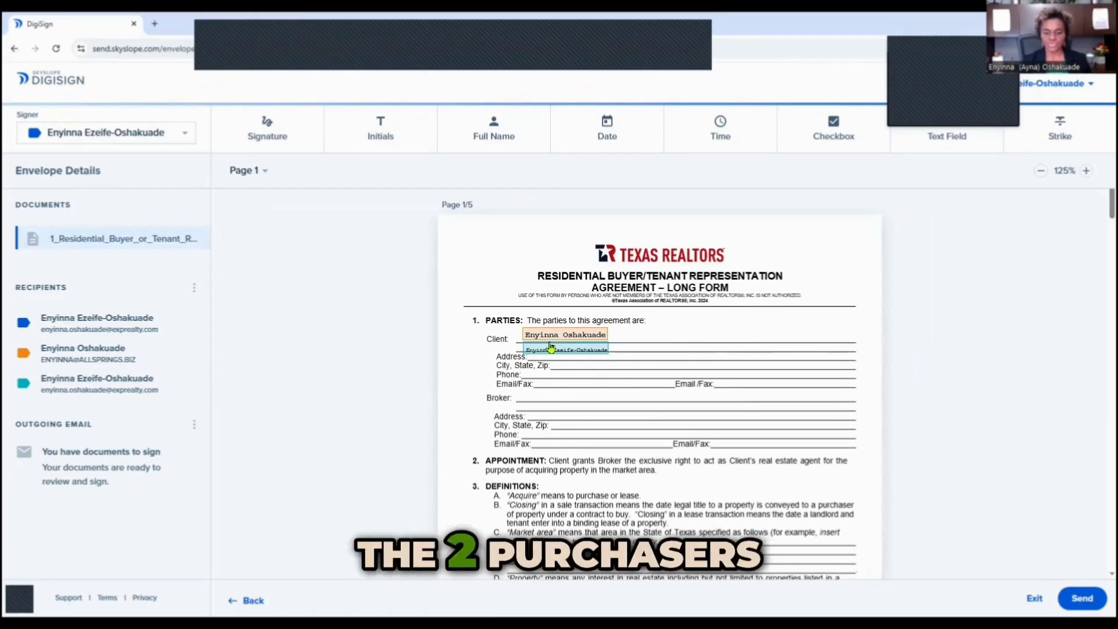
Review the applied blocks across all five pages and start sending the envelope for signatures.
{"action": "scroll", "coordinate": [632, 422], "scroll_direction": "down", "scroll_amount": 10}
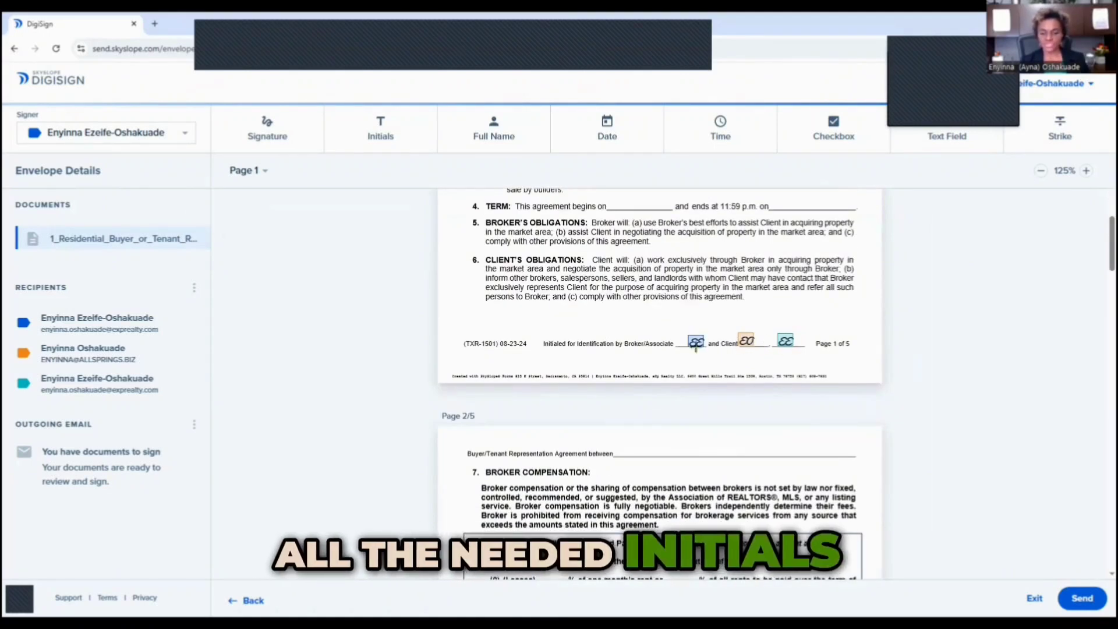
{"action": "scroll", "coordinate": [593, 371], "scroll_direction": "up", "scroll_amount": 10}
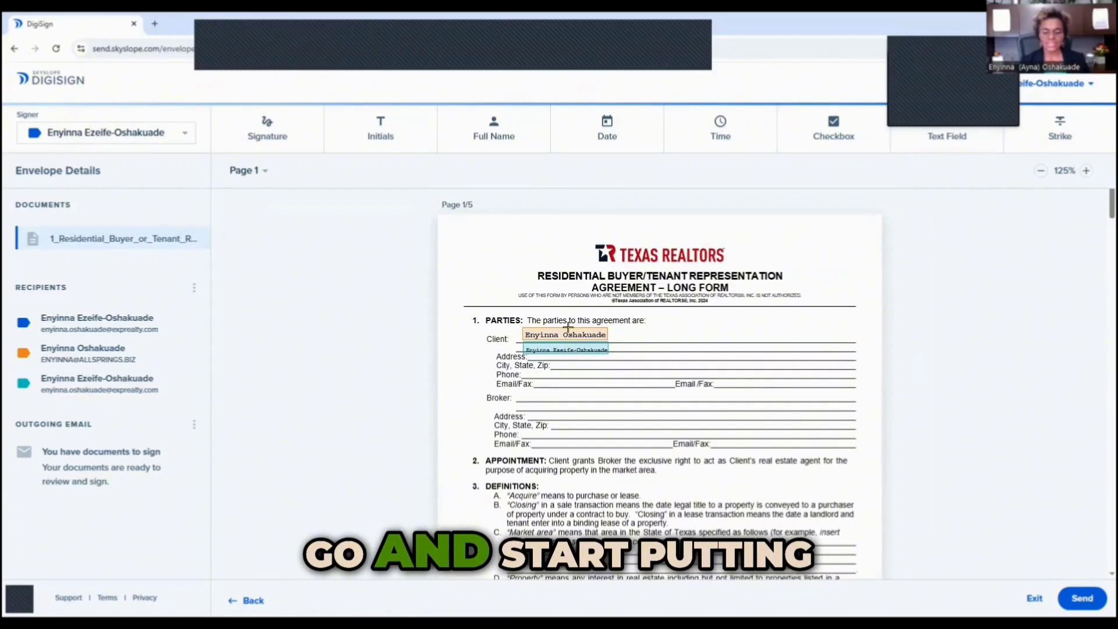
{"action": "scroll", "coordinate": [550, 355], "scroll_direction": "down", "scroll_amount": 10}
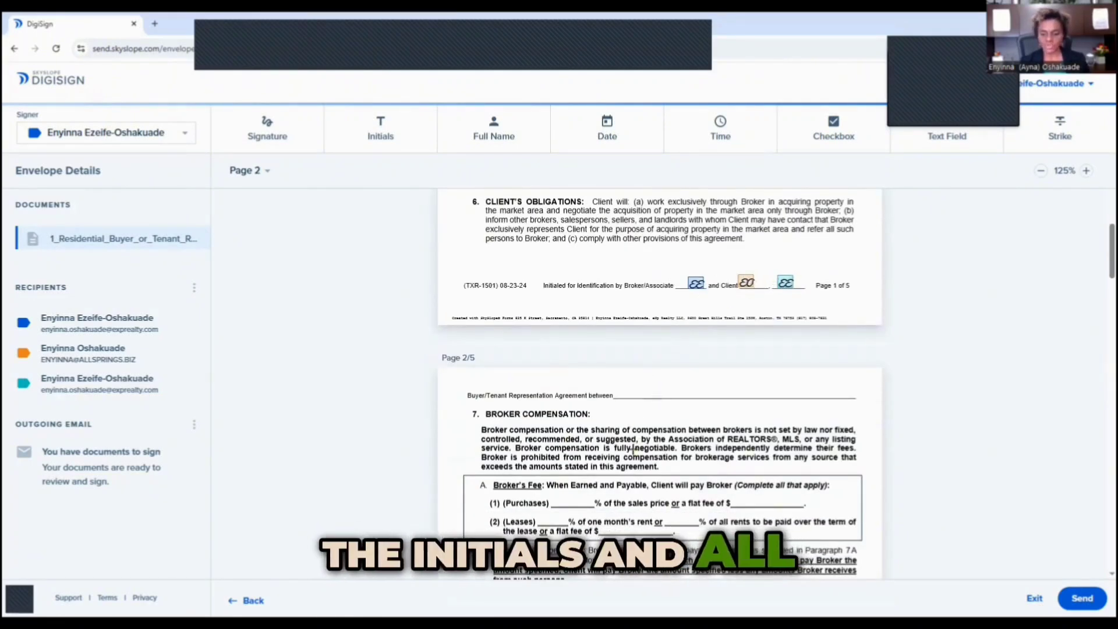
{"action": "scroll", "coordinate": [633, 450], "scroll_direction": "down", "scroll_amount": 10}
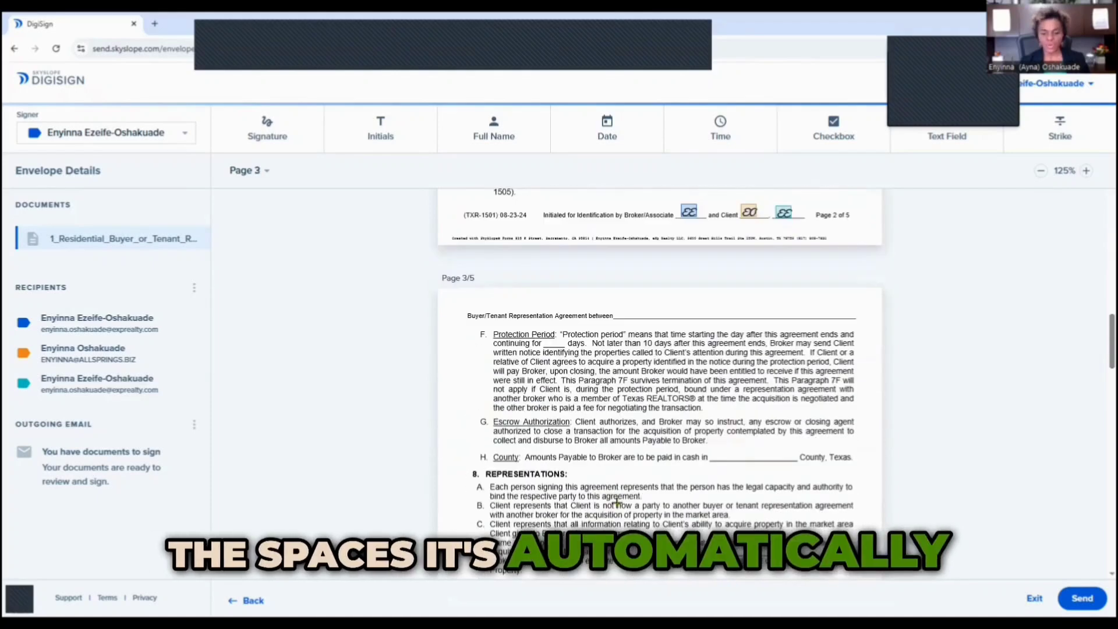
{"action": "scroll", "coordinate": [617, 502], "scroll_direction": "down", "scroll_amount": 10}
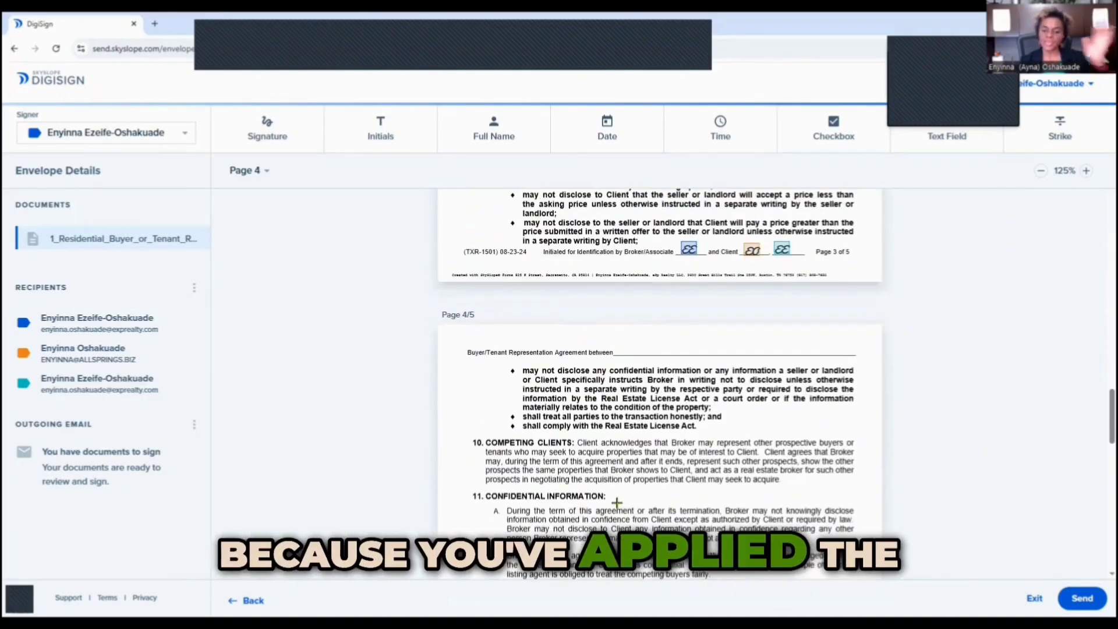
{"action": "scroll", "coordinate": [617, 502], "scroll_direction": "down", "scroll_amount": 10}
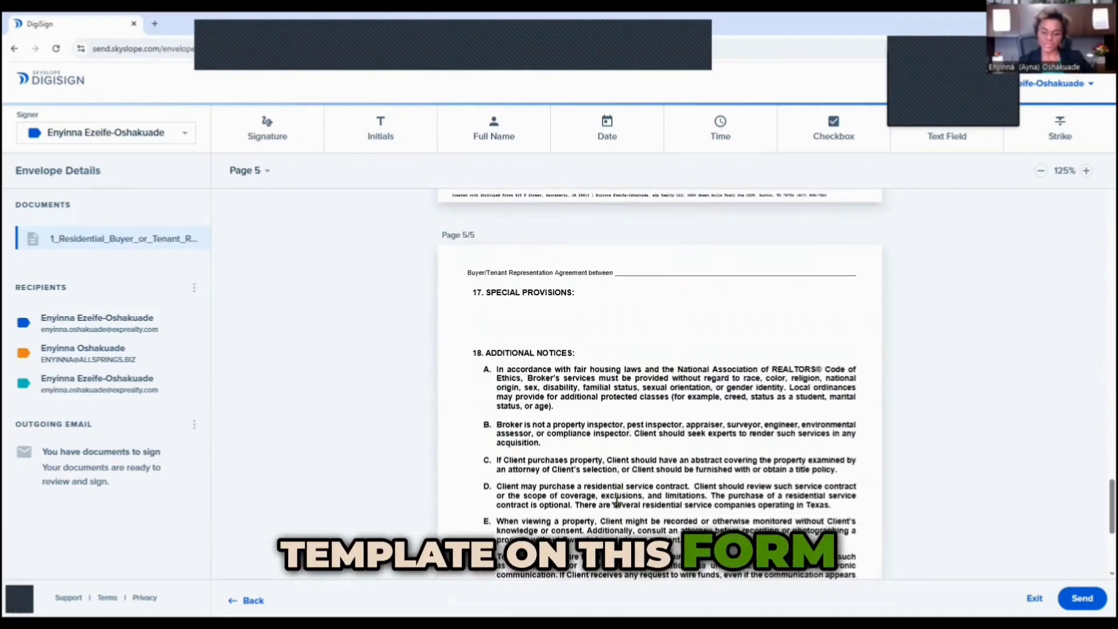
{"action": "scroll", "coordinate": [616, 501], "scroll_direction": "down", "scroll_amount": 5}
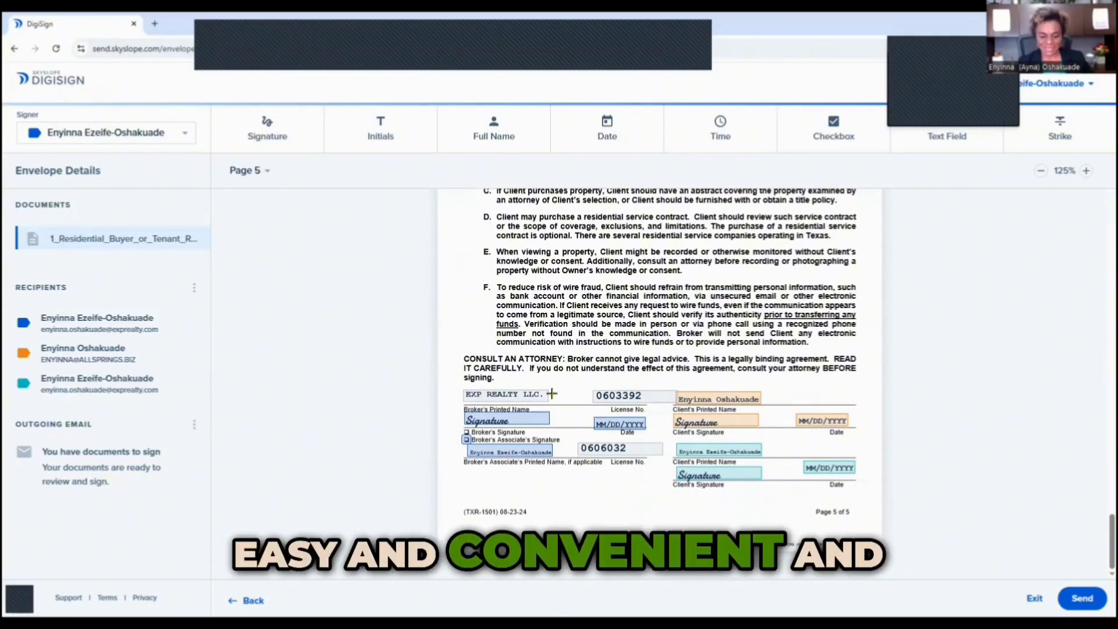
{"action": "left_click", "coordinate": [1077, 608]}
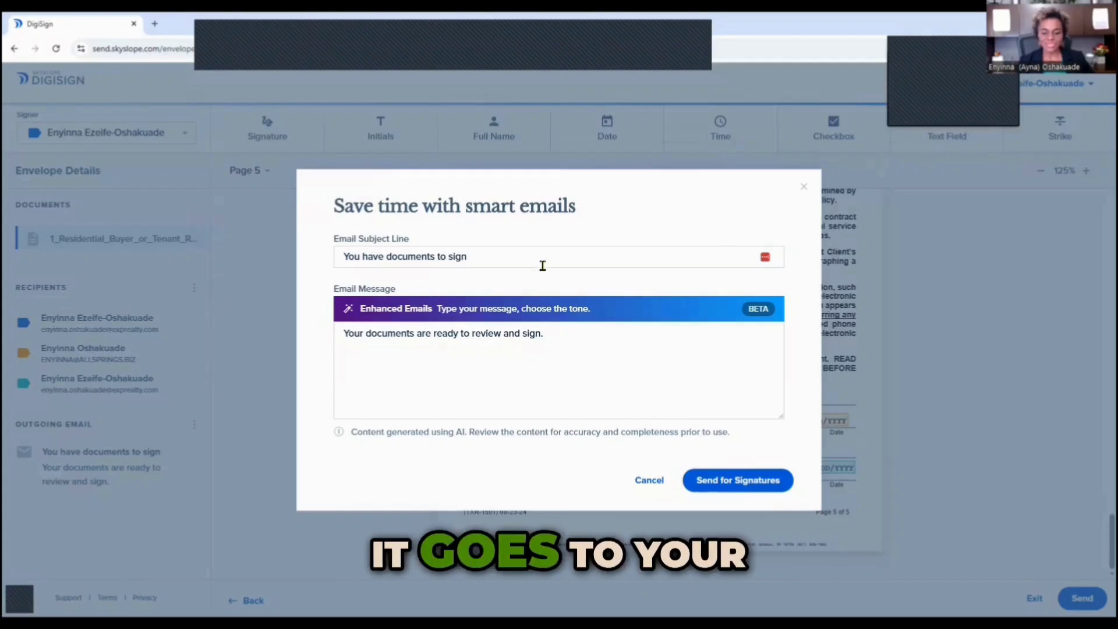